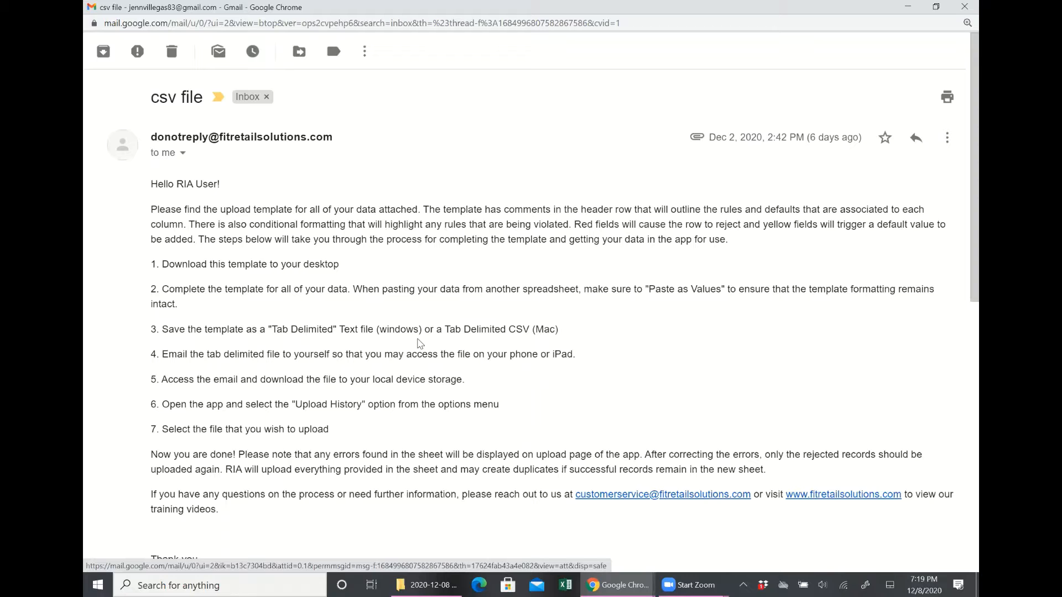
# - Download the fit_retailer_excel_template.xlsx attachment from the "csv file" email and open it in Excel
pyautogui.scroll(-5, 419, 342)
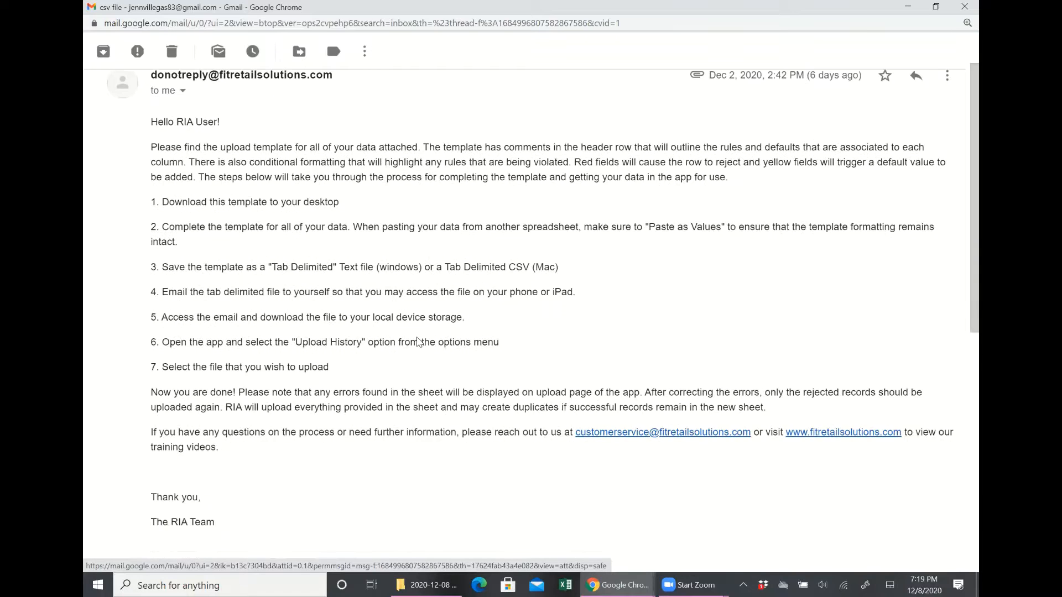
pyautogui.moveTo(254, 363)
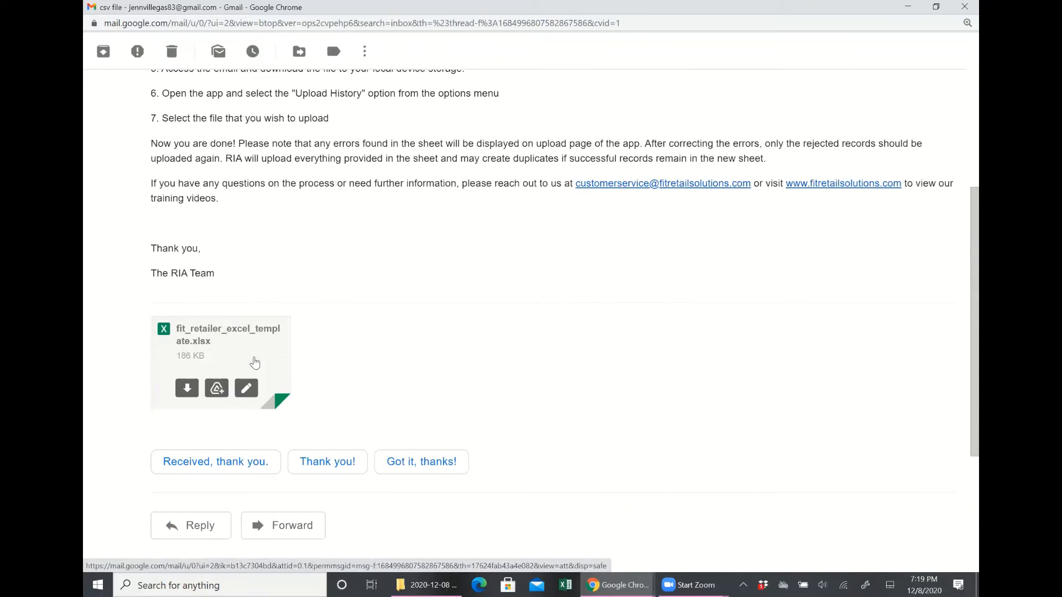
pyautogui.click(254, 363)
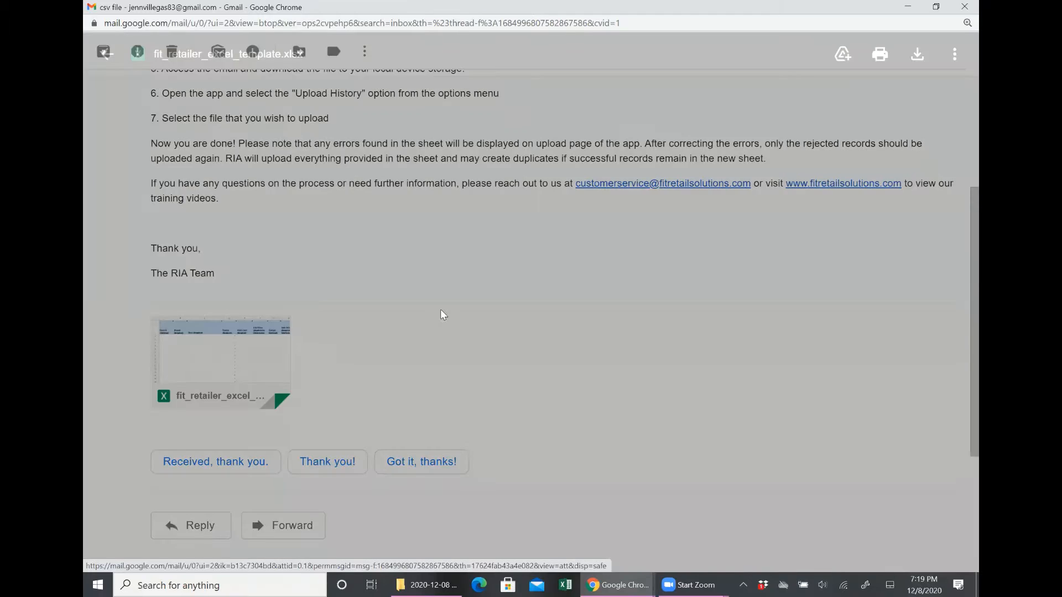
pyautogui.click(917, 53)
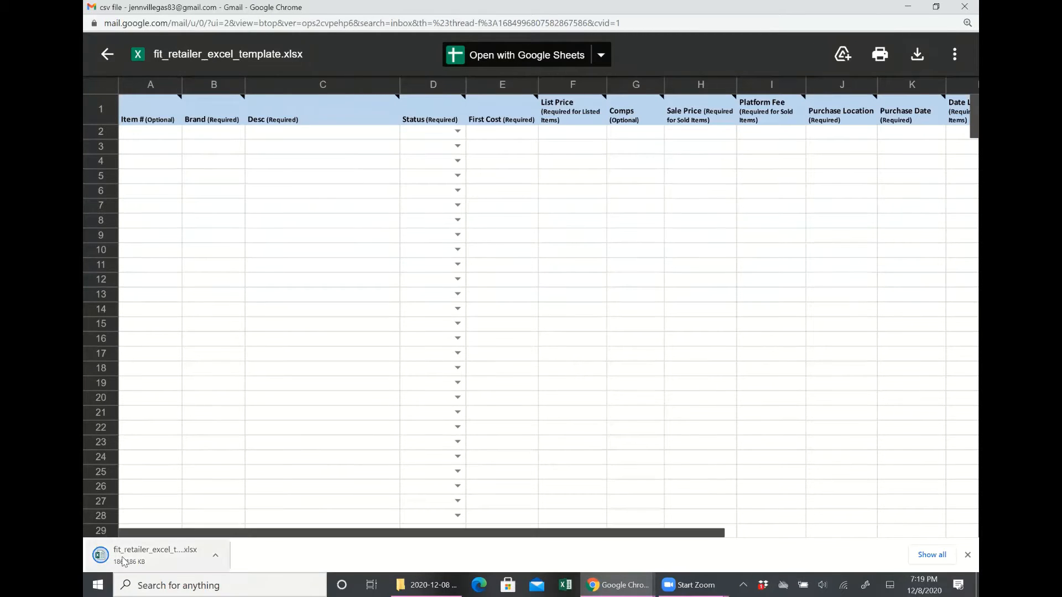
pyautogui.click(125, 558)
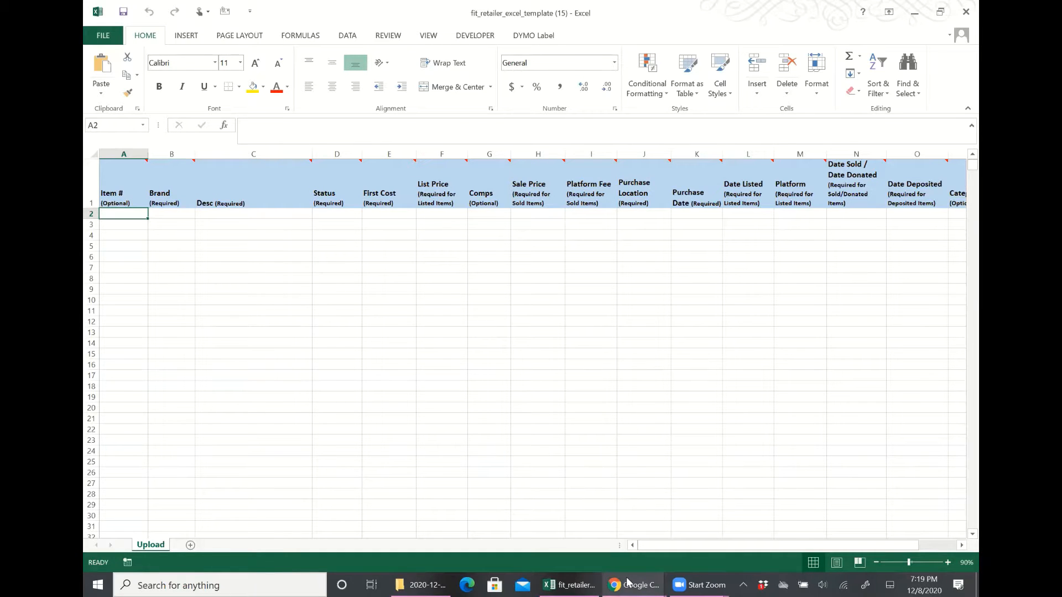
# - Switch to Poshmark in Chrome, download the sales report for 12/31/2018 - 12/30/2019, and open it in Excel
pyautogui.moveTo(629, 583)
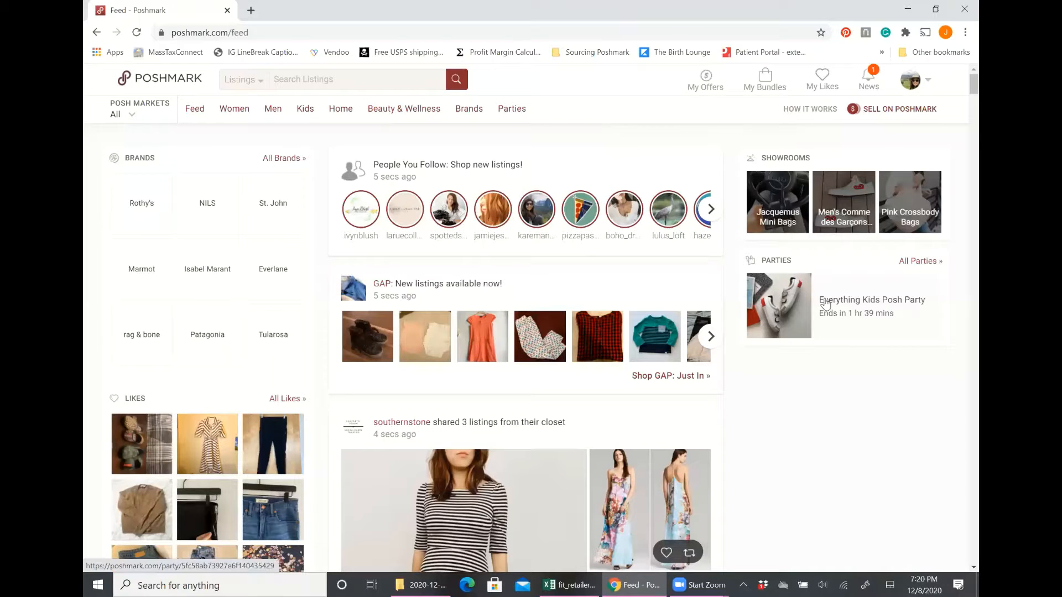
pyautogui.click(923, 82)
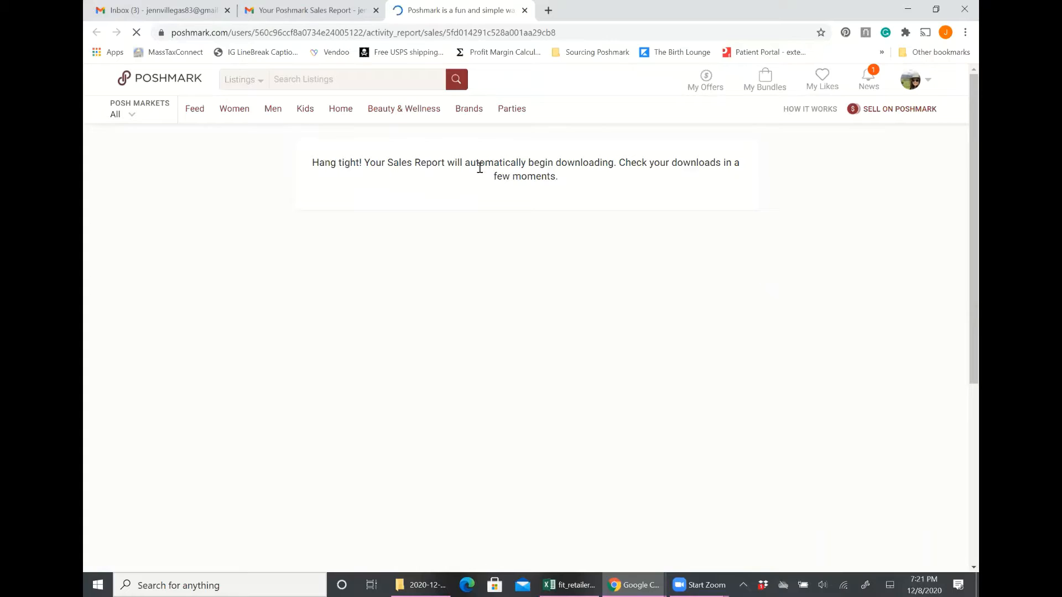
pyautogui.click(160, 558)
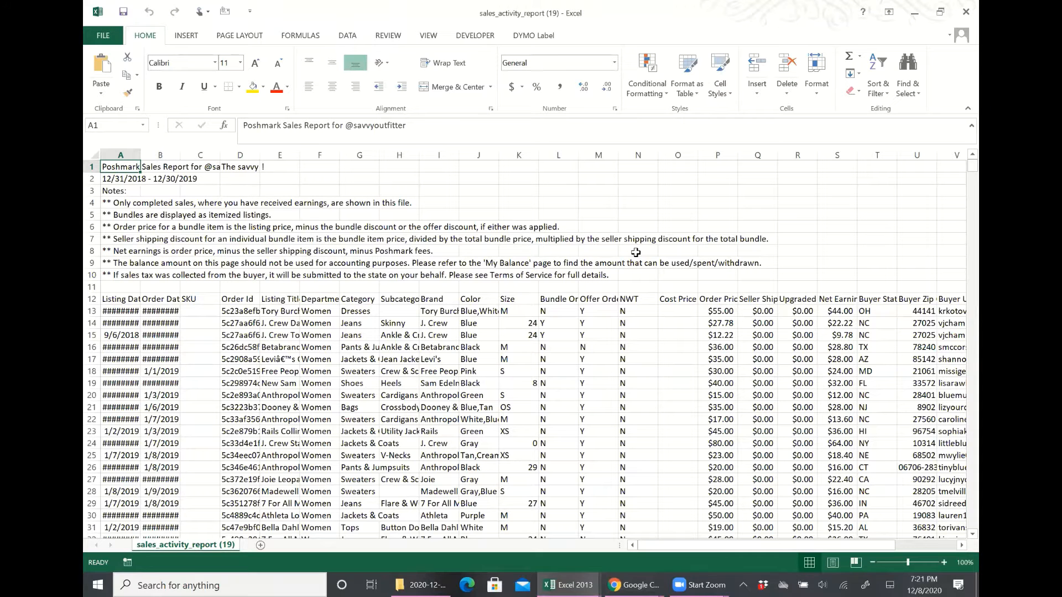
pyautogui.scroll(-2, 605, 373)
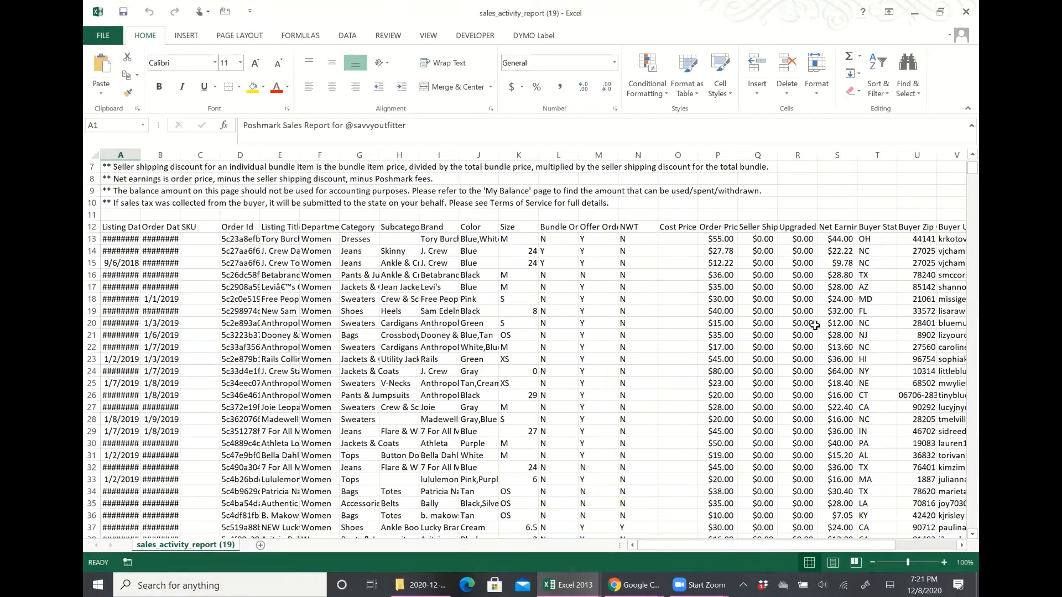
pyautogui.scroll(-8, 815, 325)
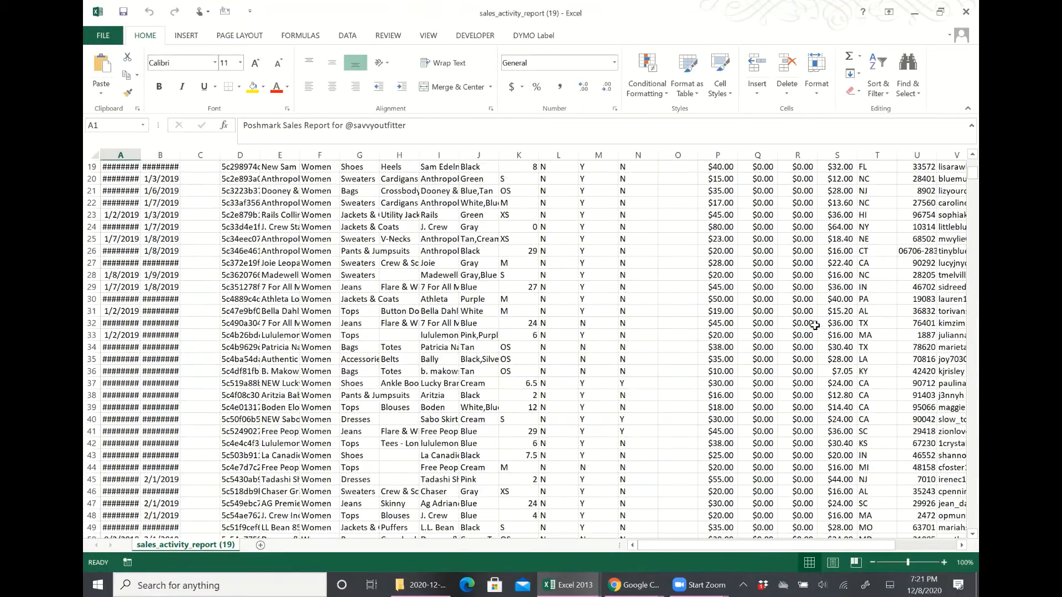
pyautogui.scroll(10, 815, 325)
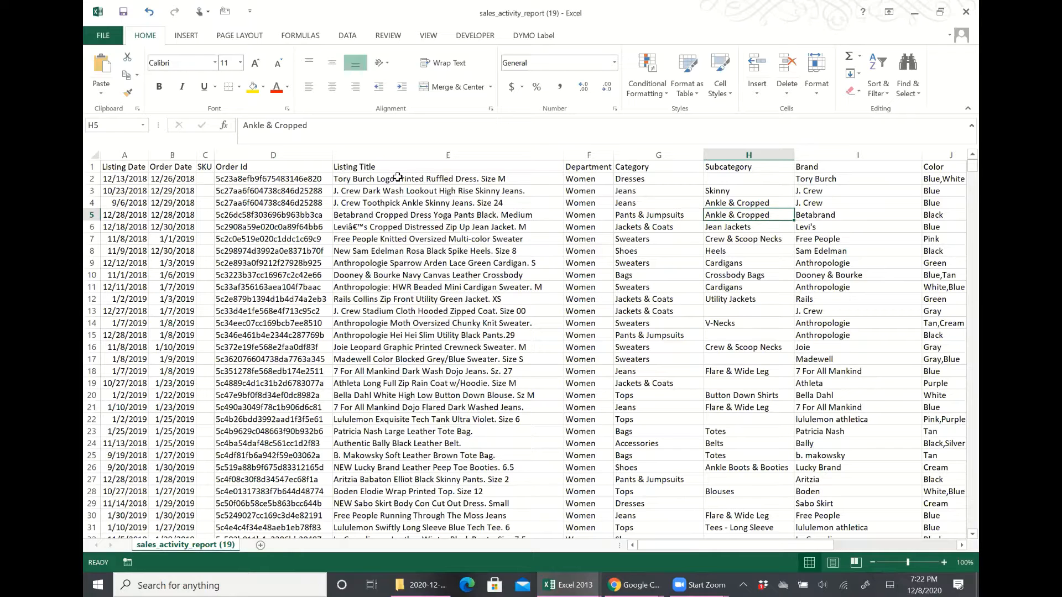
# - Copy all the brand names from the sales report's Brand column, from I2 down to the last sale
pyautogui.moveTo(548, 581)
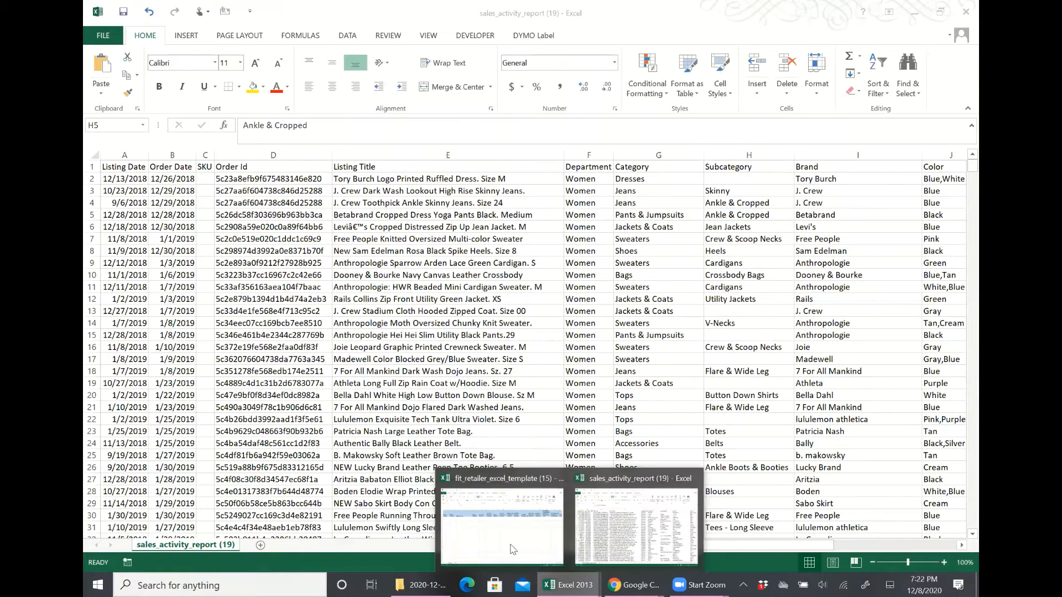
pyautogui.click(513, 526)
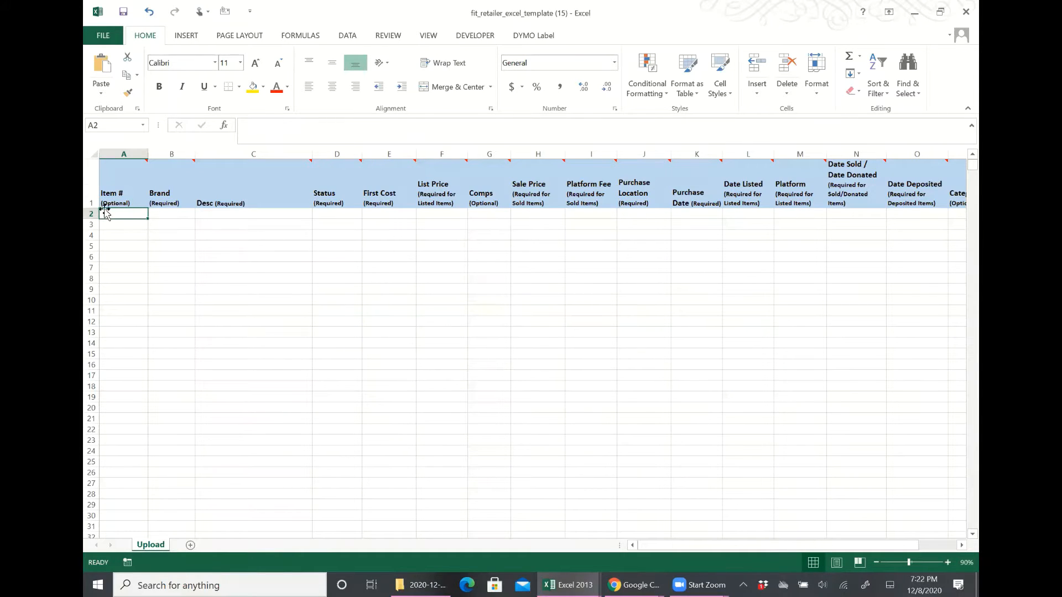
pyautogui.moveTo(116, 173)
pyautogui.click(181, 214)
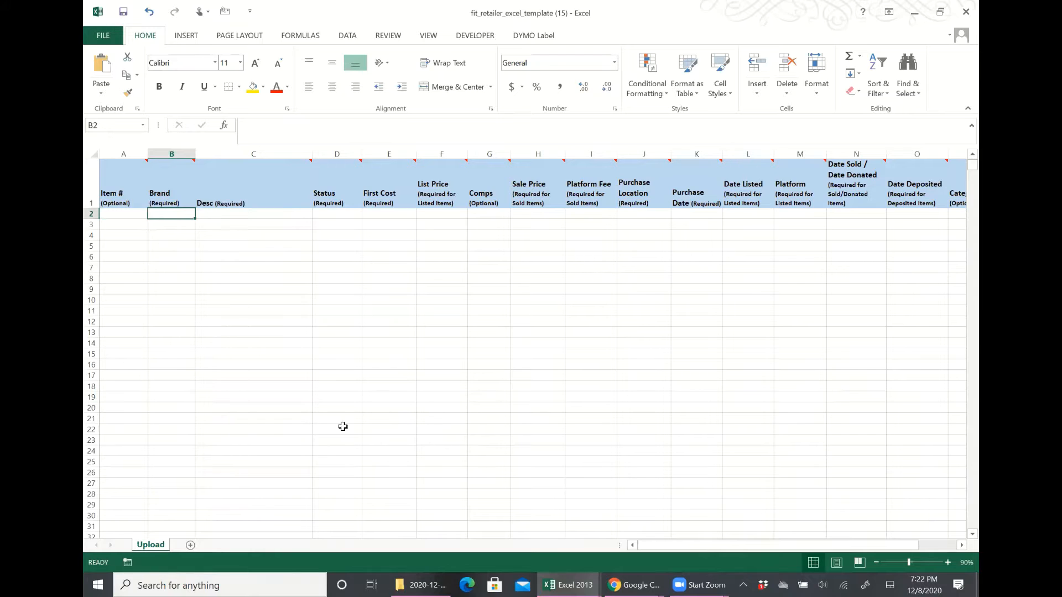
pyautogui.moveTo(567, 585)
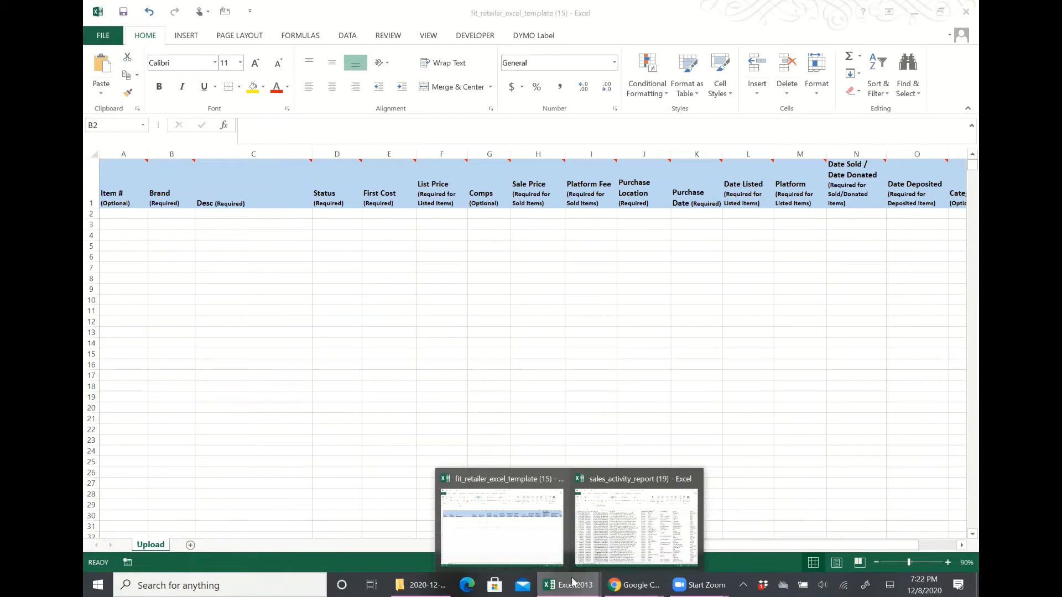
pyautogui.click(603, 535)
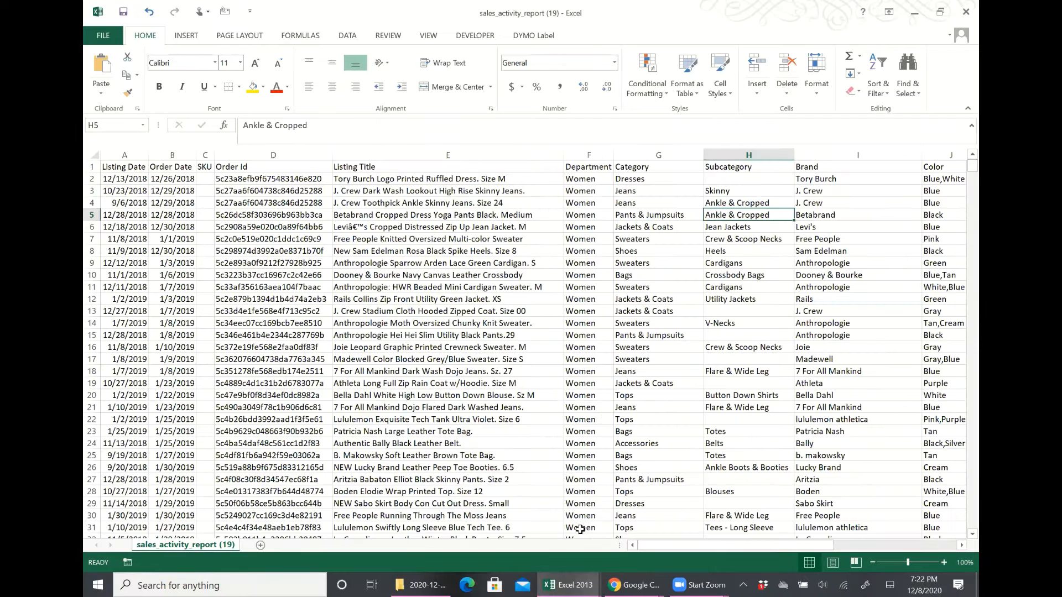
pyautogui.click(821, 178)
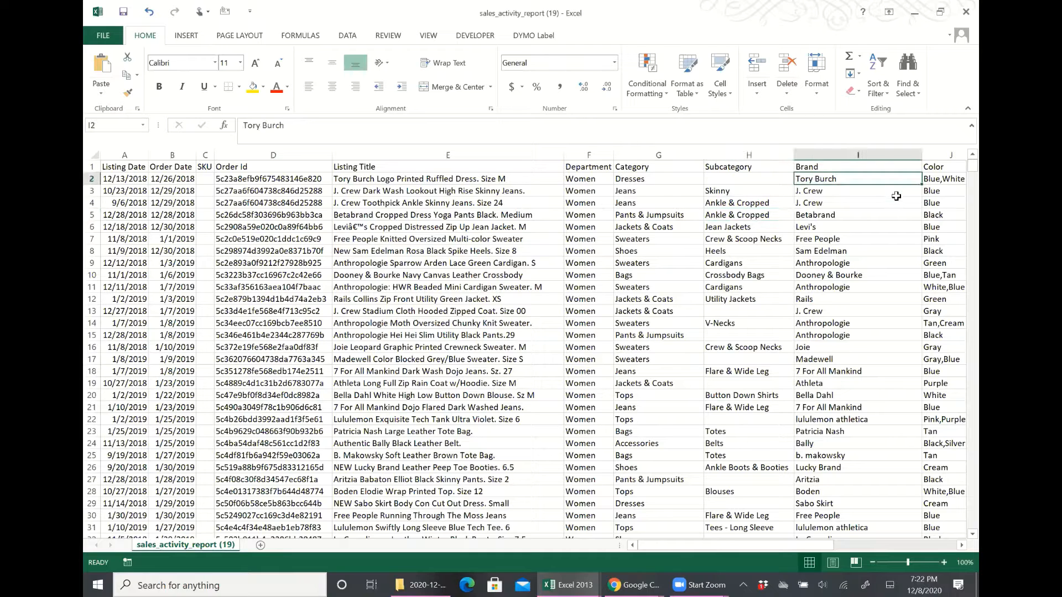
pyautogui.hotkey('ctrl', 'shift', 'Down')
pyautogui.hotkey('ctrl', 'c')
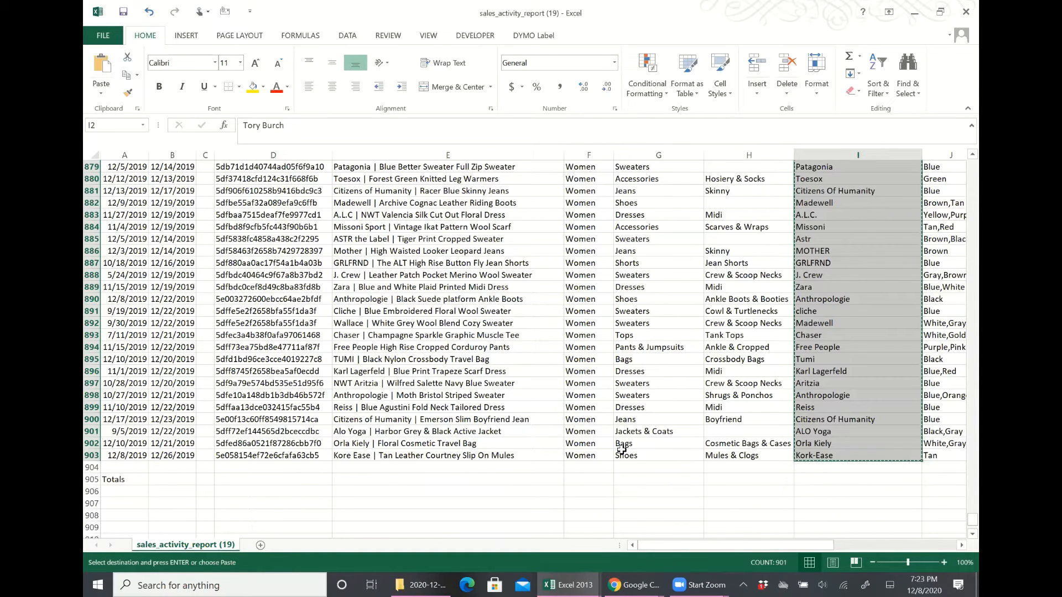
# - Paste the copied brands as values into the upload template's Brand column, starting at B2
pyautogui.click(570, 585)
pyautogui.click(495, 498)
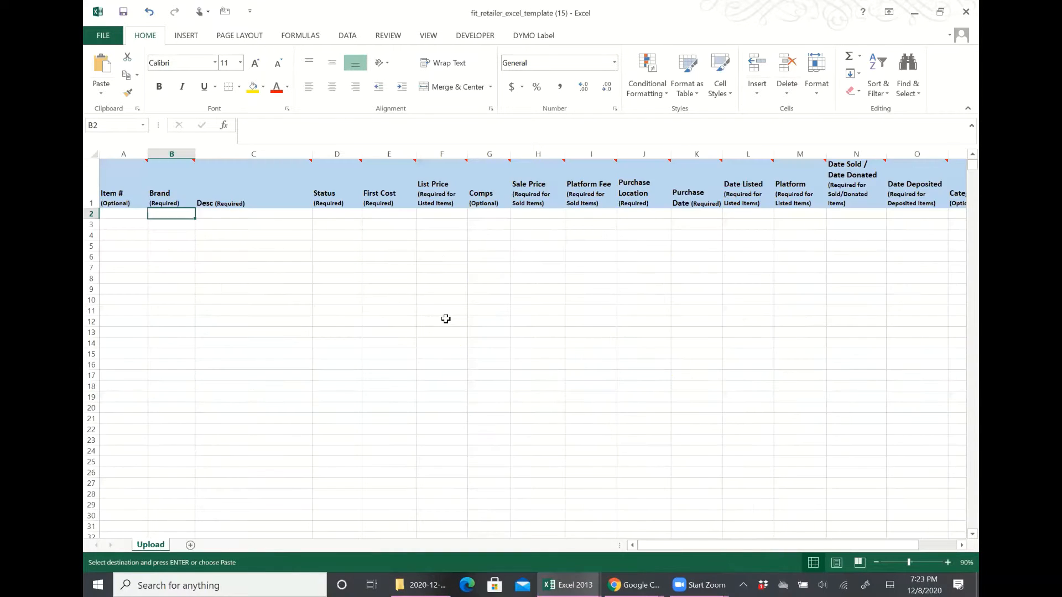
pyautogui.rightClick(176, 214)
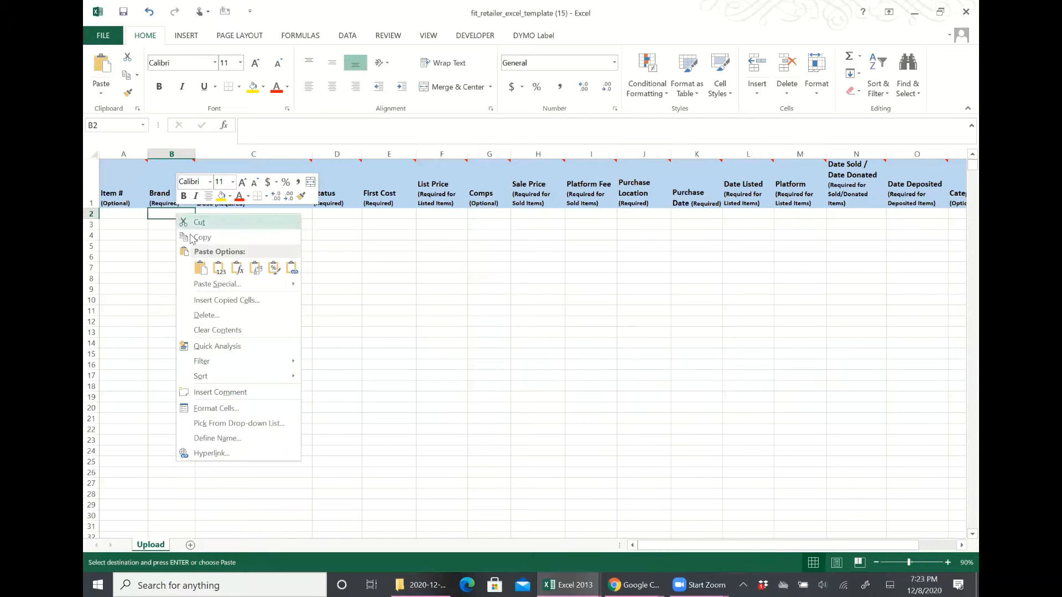
pyautogui.click(218, 269)
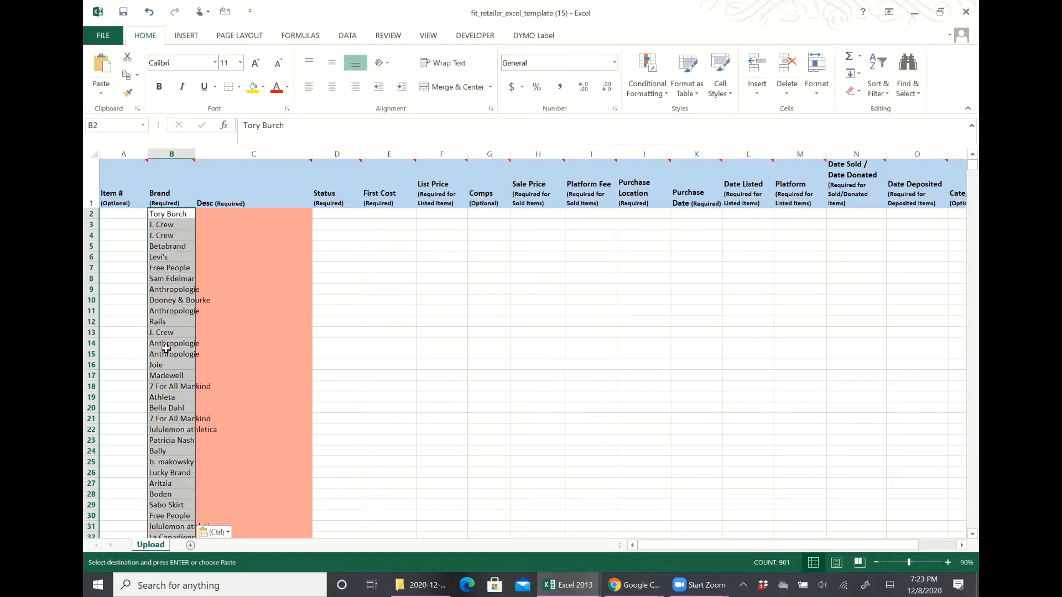
# - Enter the item numbers 1, 2 and 3 in cells A2 to A4 of the template's Item # column
pyautogui.press('Left')
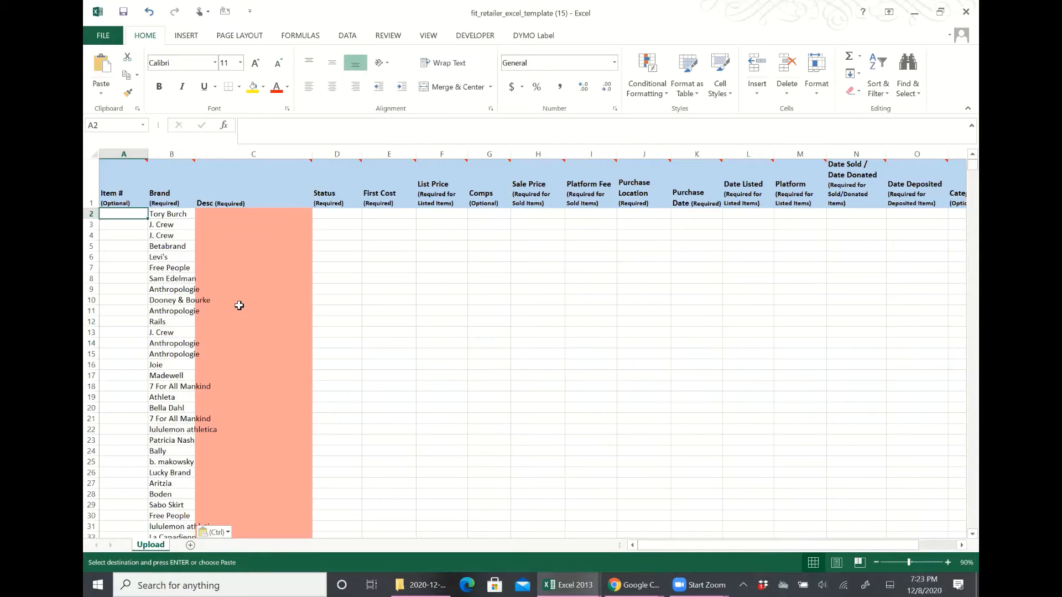
pyautogui.write('1')
pyautogui.press('Return')
pyautogui.write('2')
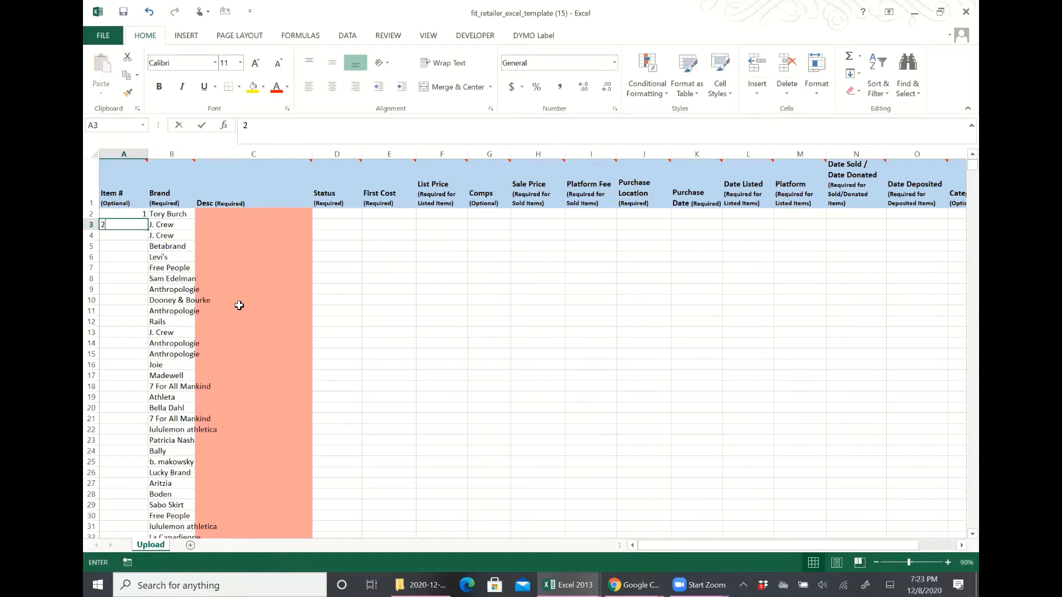
pyautogui.press('Return')
pyautogui.write('3')
pyautogui.hotkey('ctrl', 'Return')
pyautogui.press('Up')
pyautogui.press('Up')
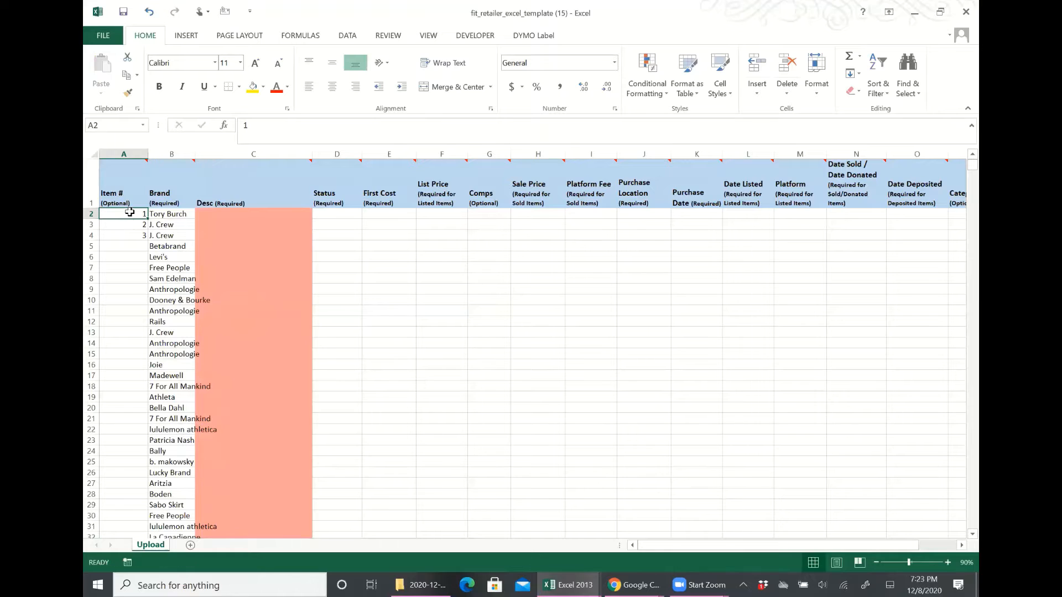
# - Extend the item number series from A2:A4 down to row 903, the last row with a brand
pyautogui.moveTo(129, 215); pyautogui.dragTo(131, 236)
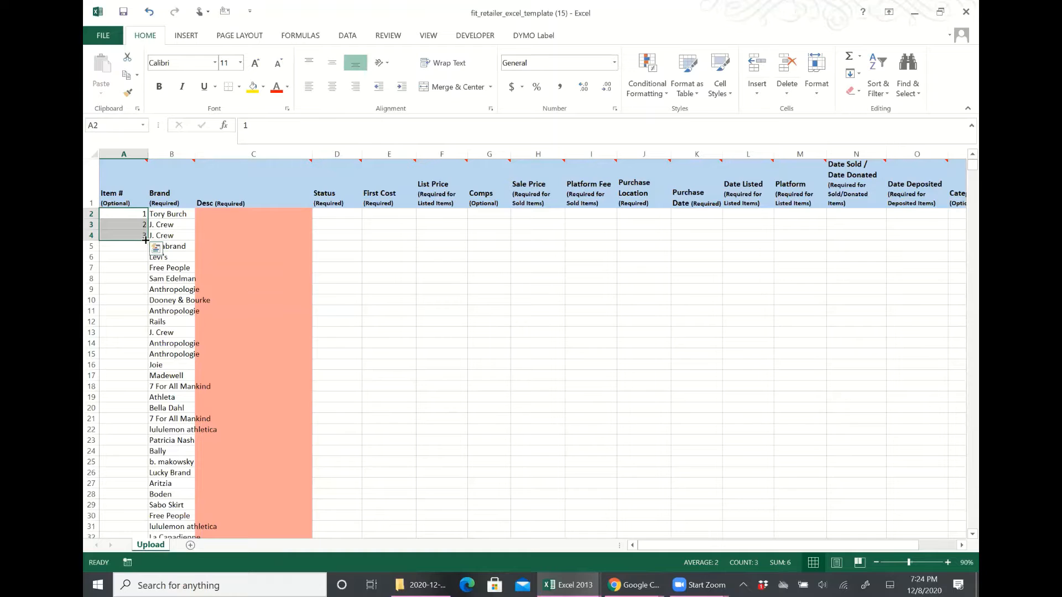
pyautogui.moveTo(146, 240); pyautogui.dragTo(131, 338)
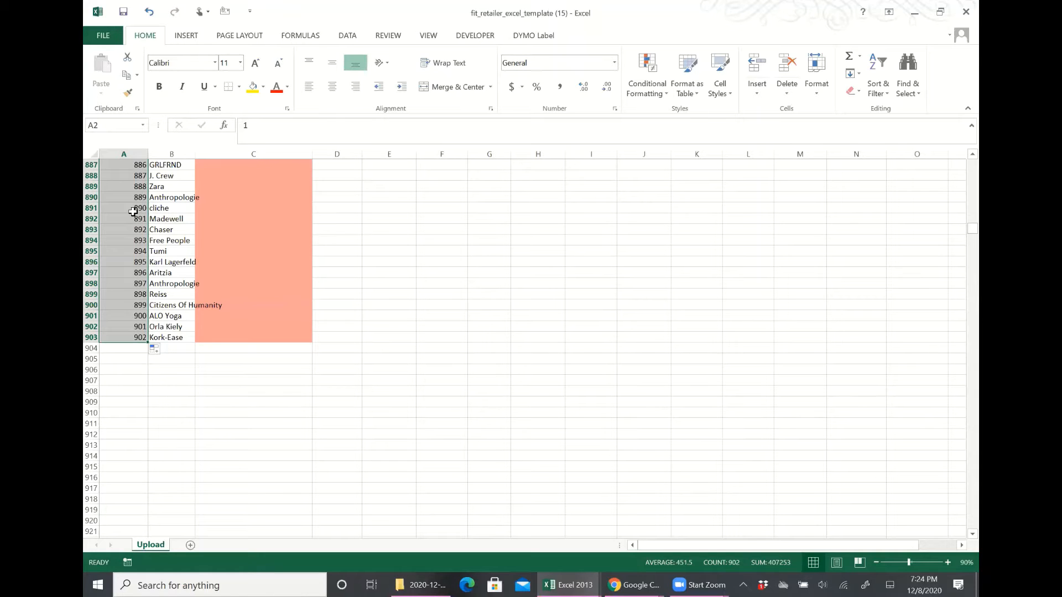
pyautogui.hotkey('ctrl', 'Home')
pyautogui.click(141, 185)
pyautogui.scroll(1, 166, 199)
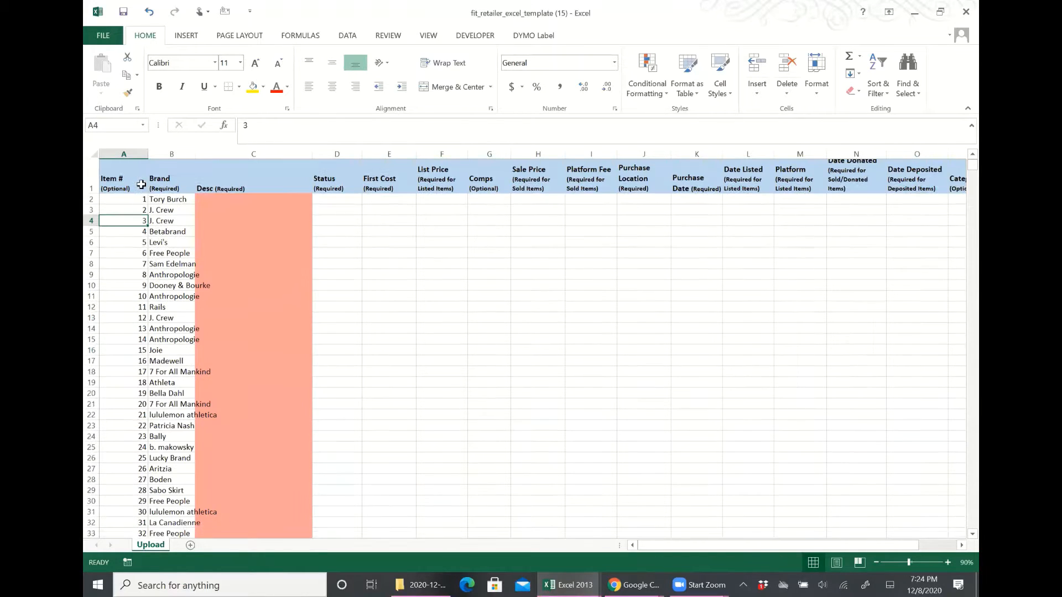
# - Copy all the listing titles from the sales report's Listing Title column, from E2 down to E903
pyautogui.click(239, 211)
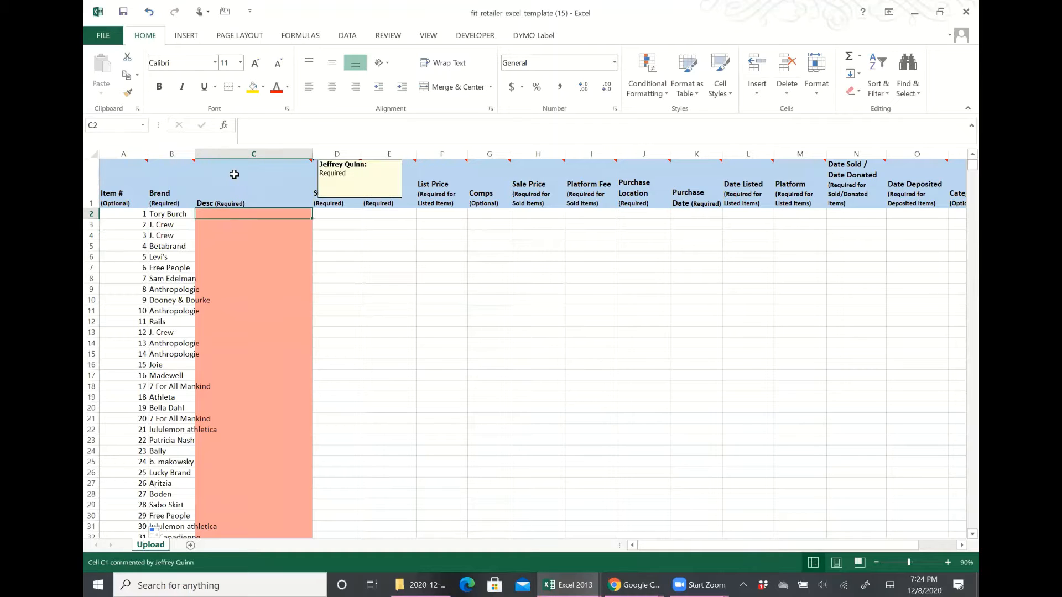
pyautogui.click(568, 584)
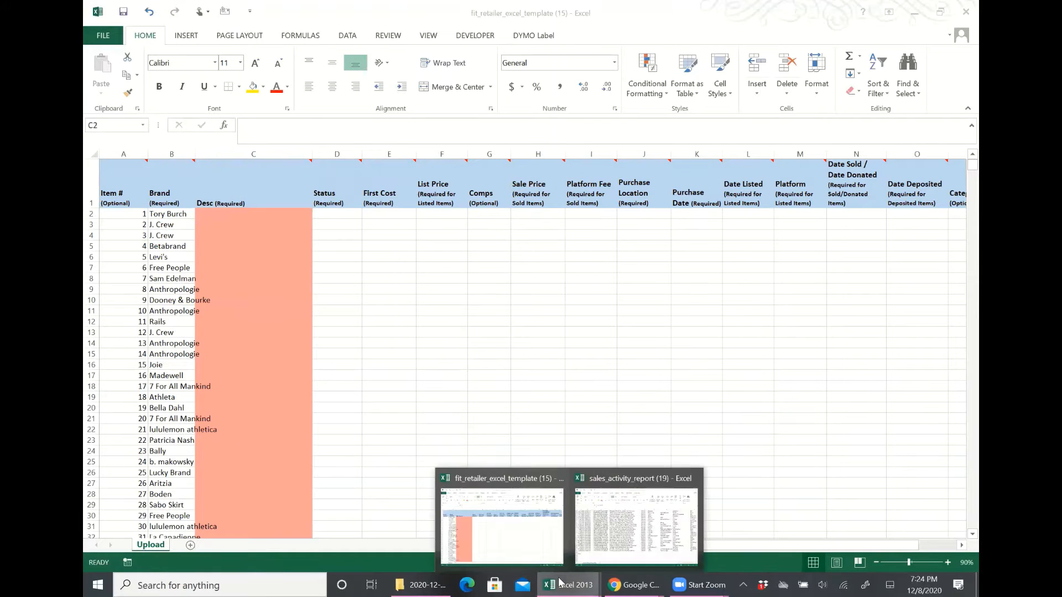
pyautogui.click(609, 526)
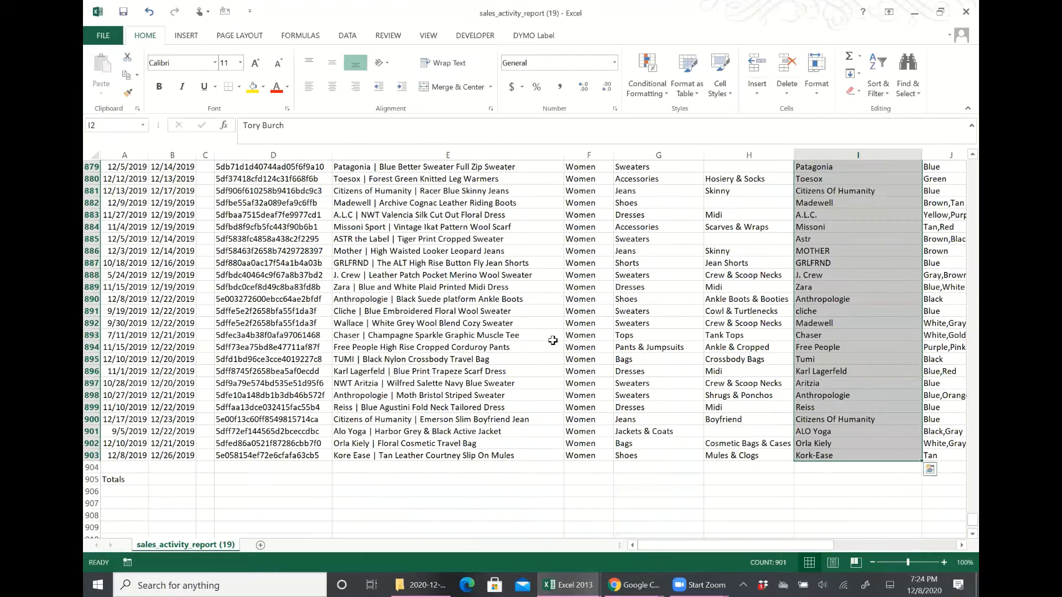
pyautogui.hotkey('ctrl', 'Home')
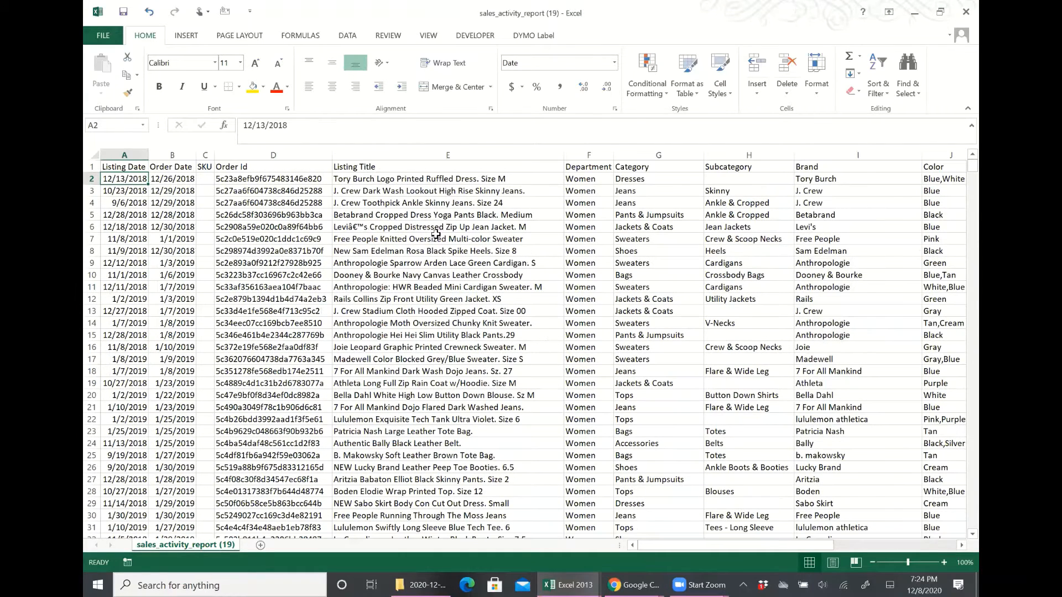
pyautogui.click(353, 168)
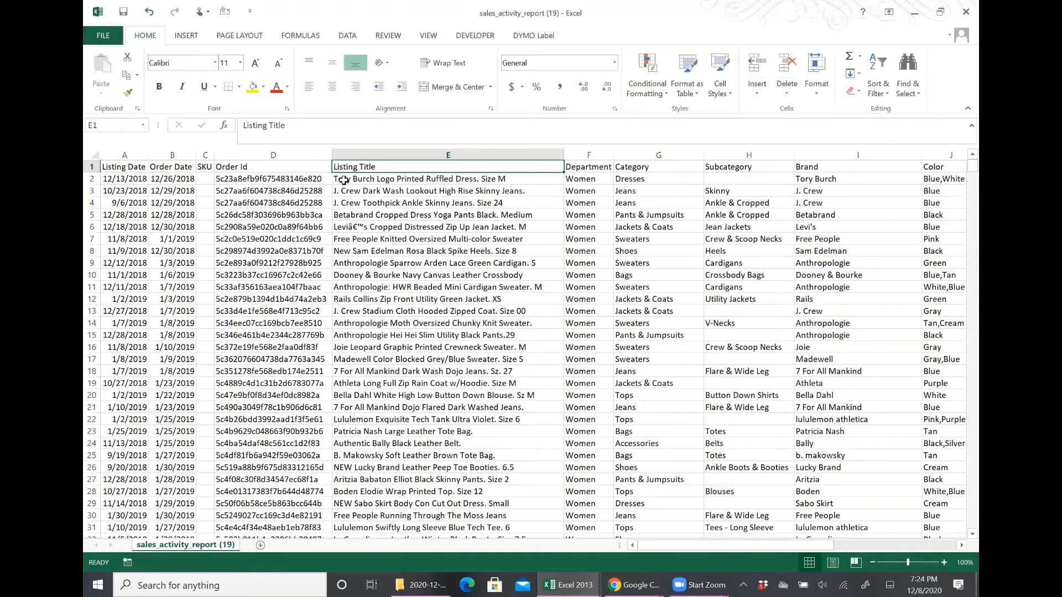
pyautogui.click(343, 180)
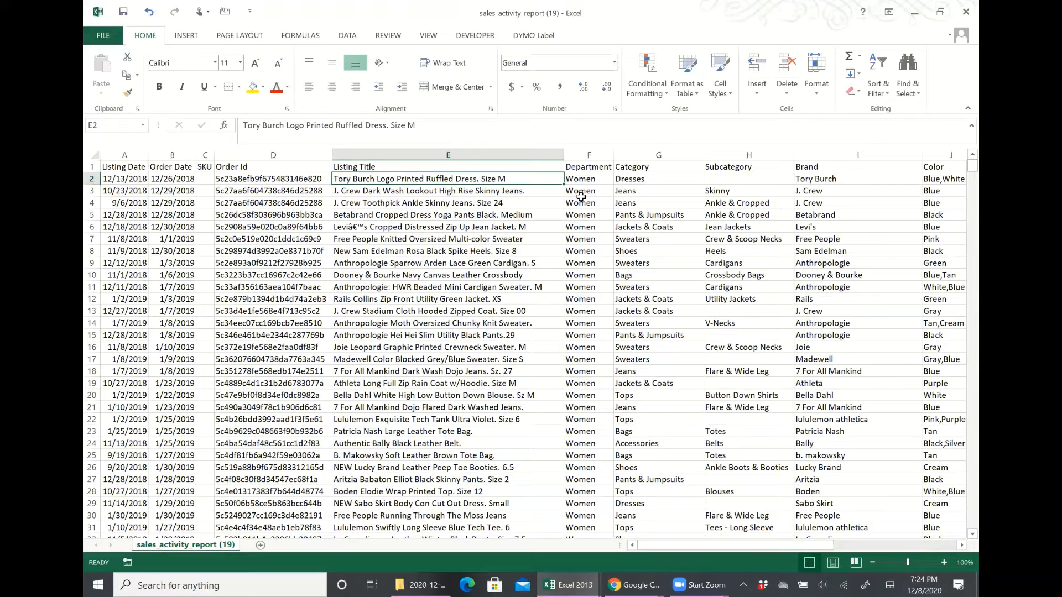
pyautogui.press('End')
pyautogui.hotkey('shift', 'Down')
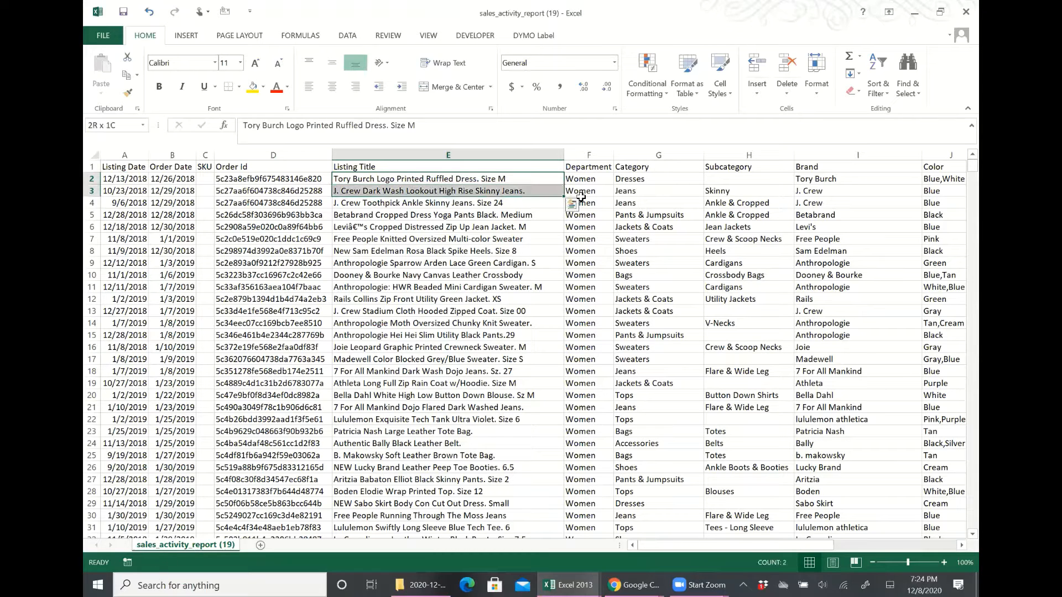
pyautogui.hotkey('ctrl', 'shift', 'Down')
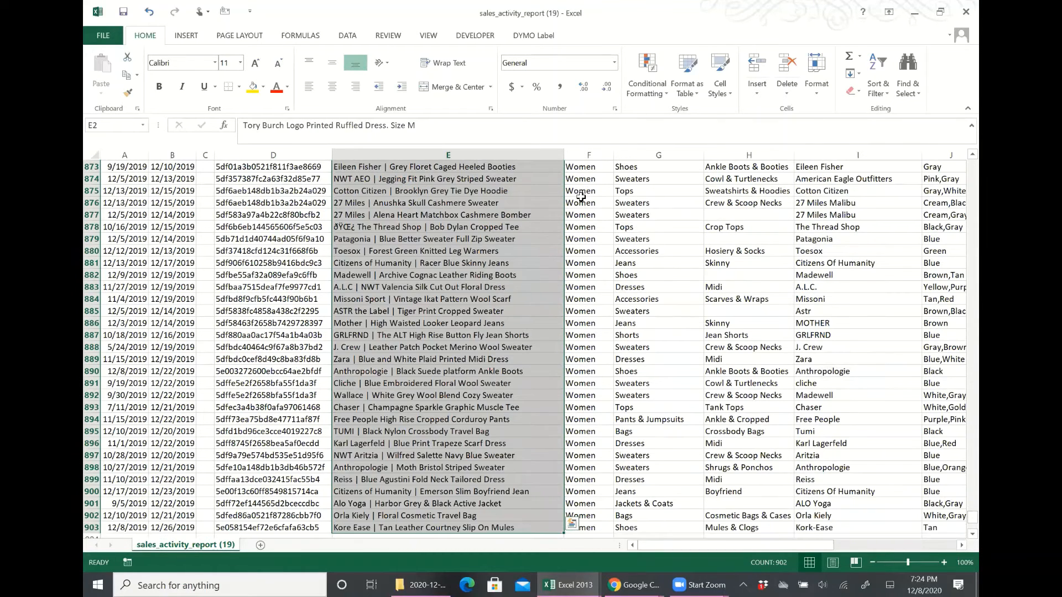
pyautogui.scroll(-4, 562, 283)
pyautogui.scroll(2, 503, 330)
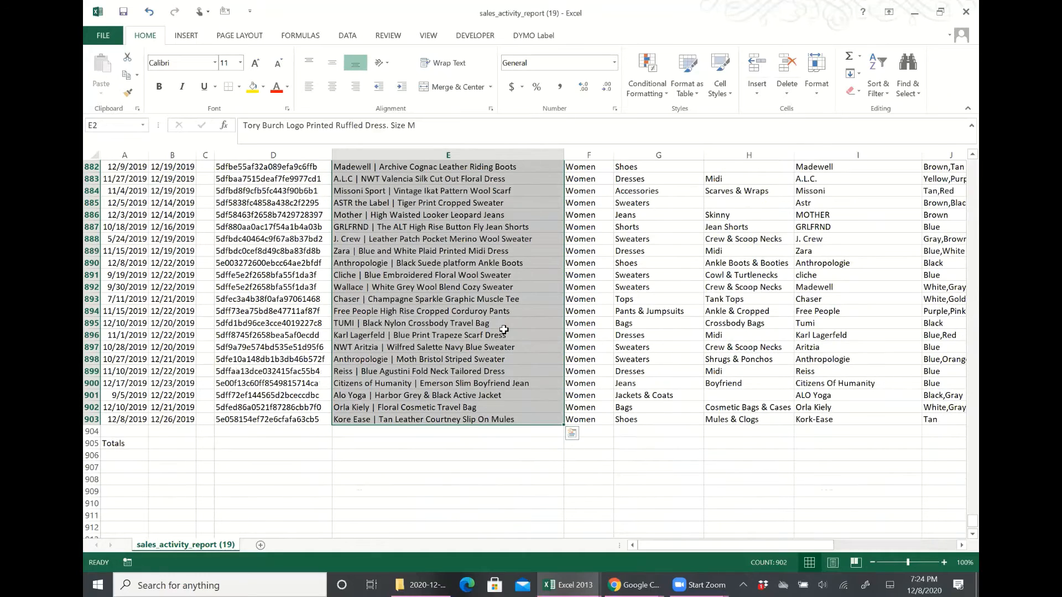
pyautogui.scroll(3, 503, 330)
pyautogui.hotkey('ctrl', 'c')
# - Paste the copied listing titles as values into the upload template's Desc column, starting at C2
pyautogui.moveTo(570, 585)
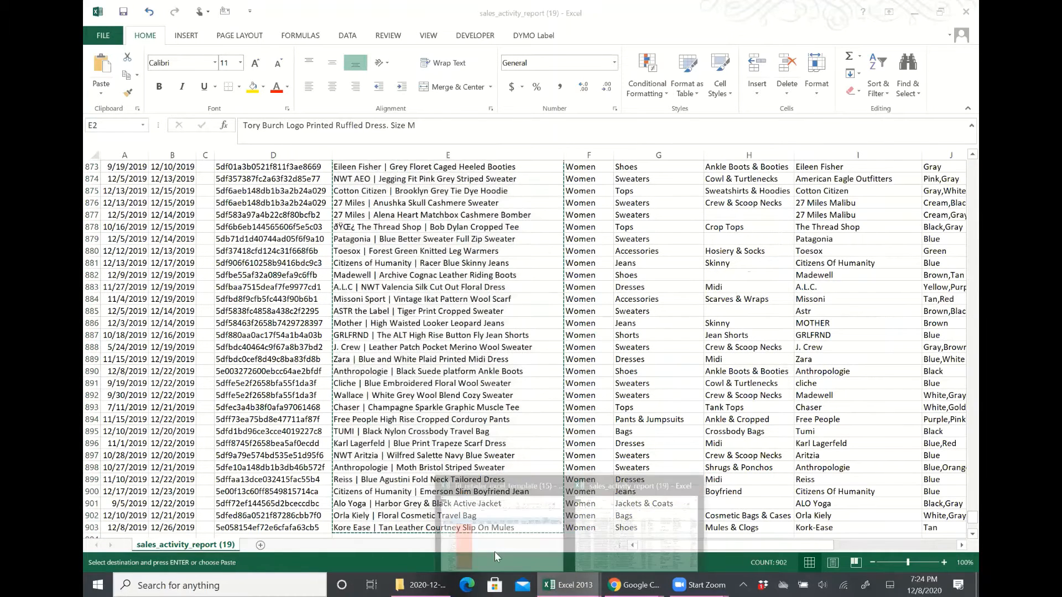
pyautogui.click(496, 537)
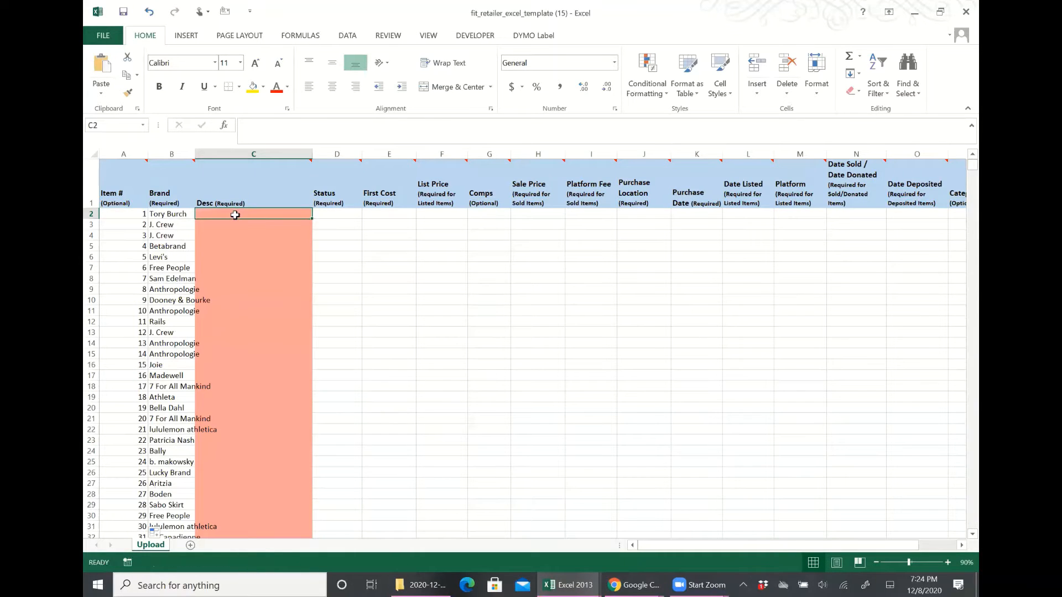
pyautogui.rightClick(236, 219)
pyautogui.click(278, 271)
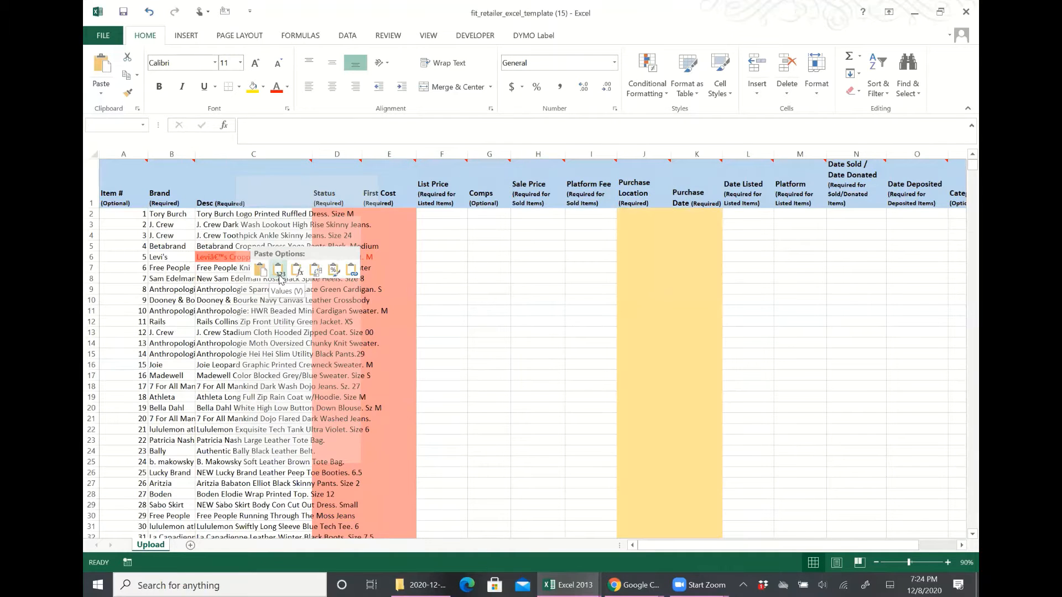
pyautogui.click(245, 278)
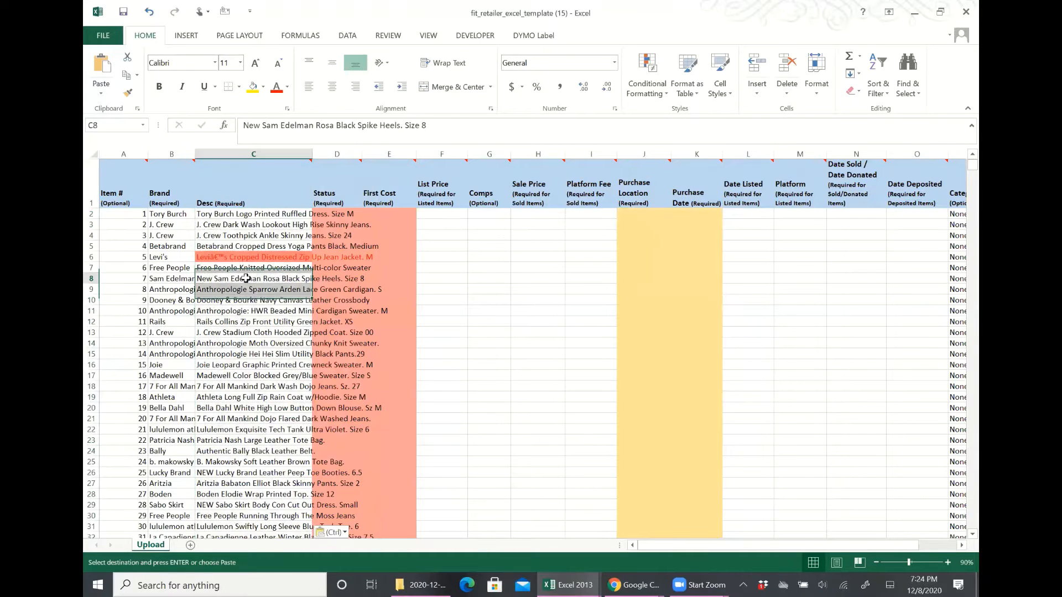
# - Replace the garbled characters in the description in C6 with an apostrophe so the brand reads "Levi's"
pyautogui.click(222, 259)
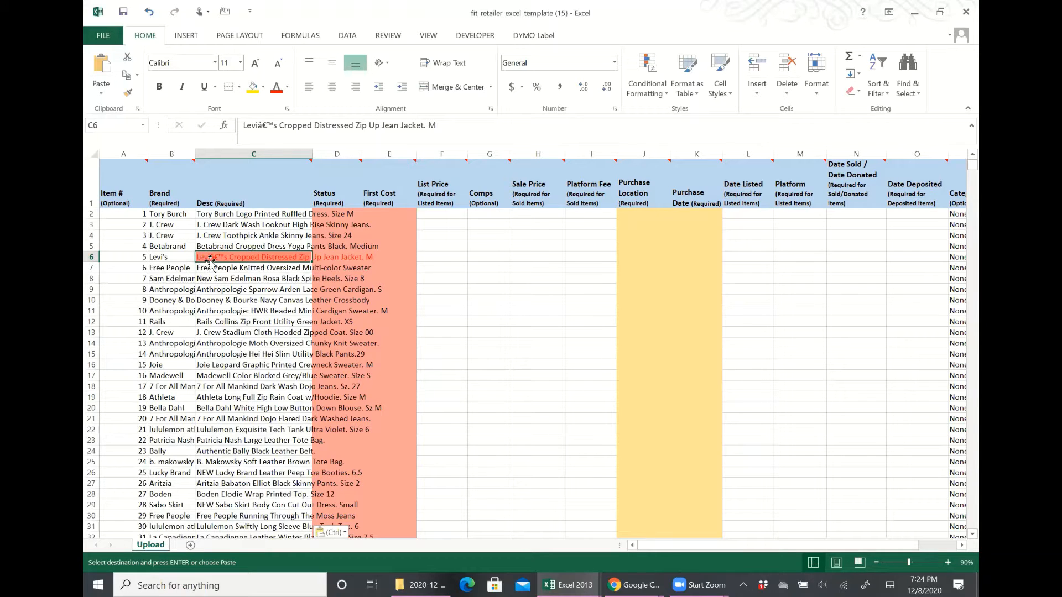
pyautogui.click(273, 125)
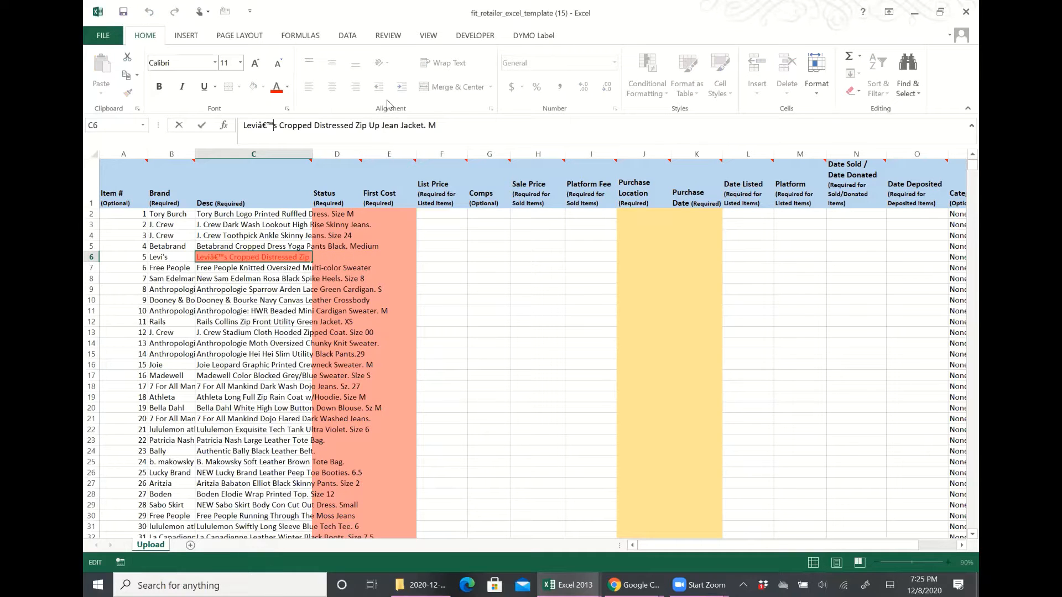
pyautogui.press('BackSpace')
pyautogui.press('BackSpace')
pyautogui.press('BackSpace')
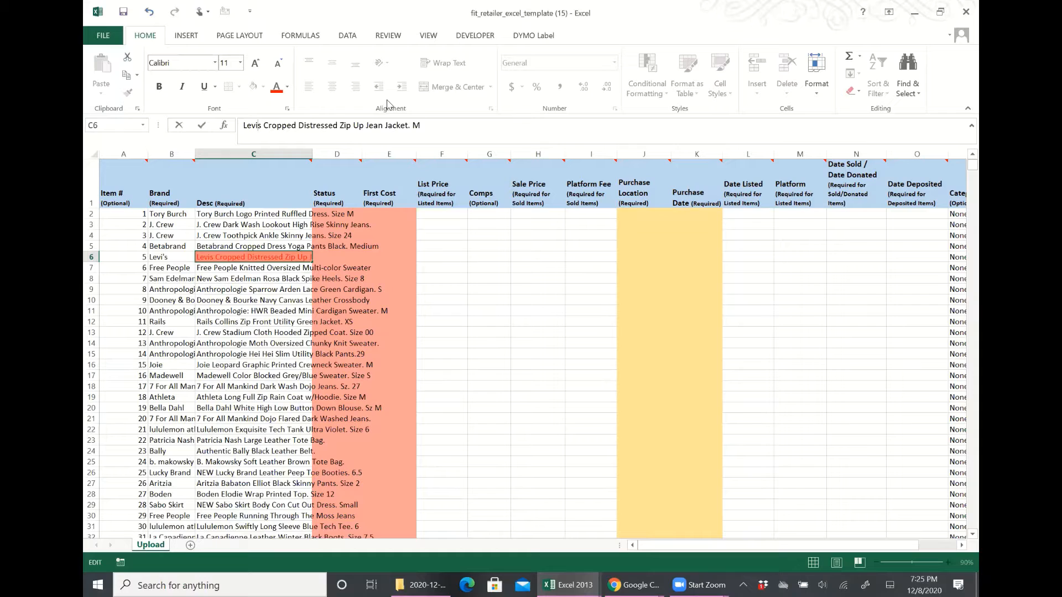
pyautogui.write("'")
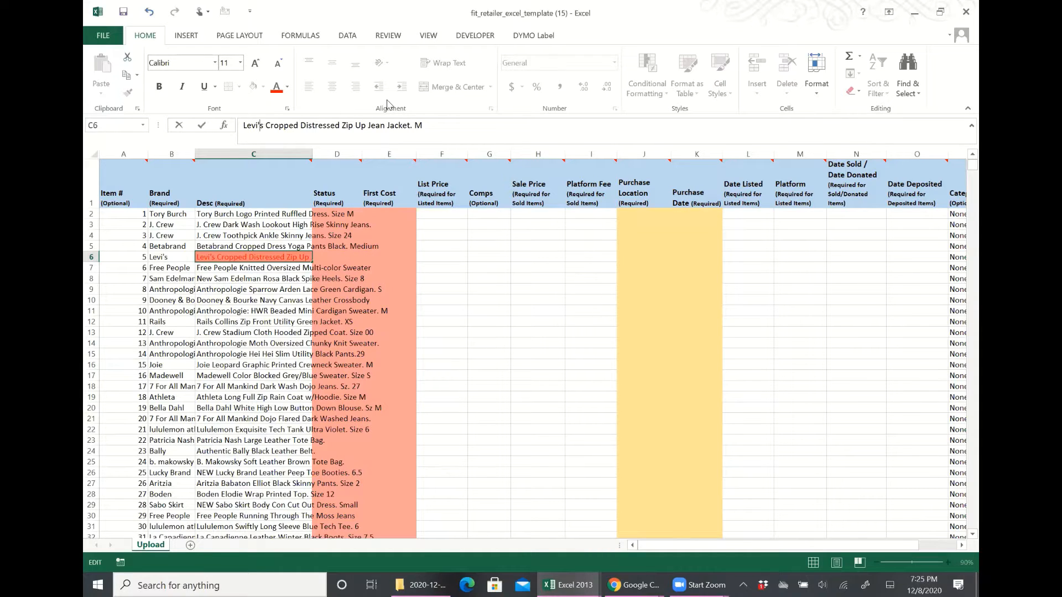
pyautogui.press('Return')
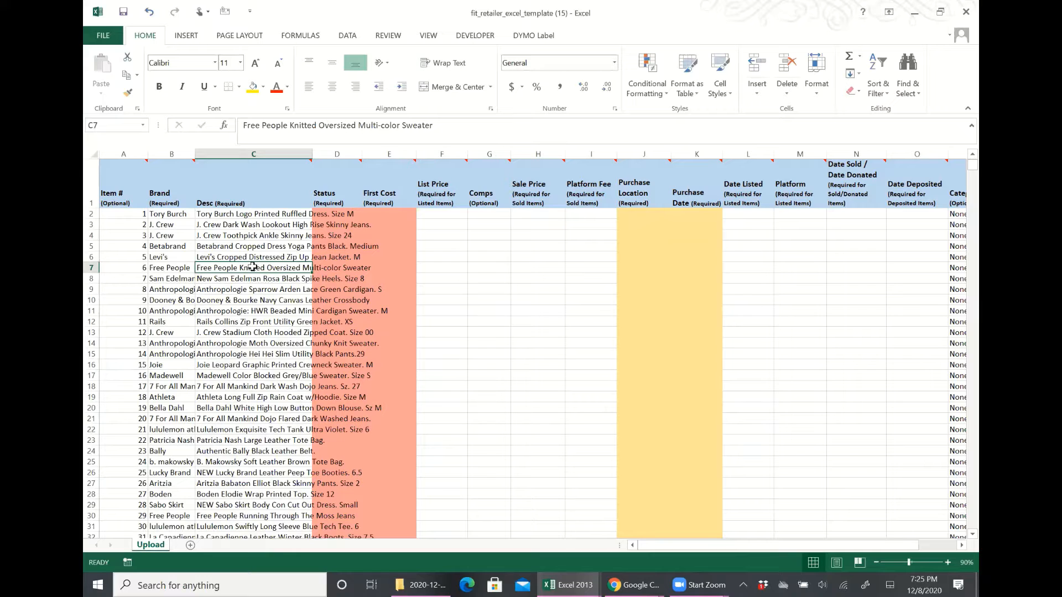
pyautogui.click(262, 281)
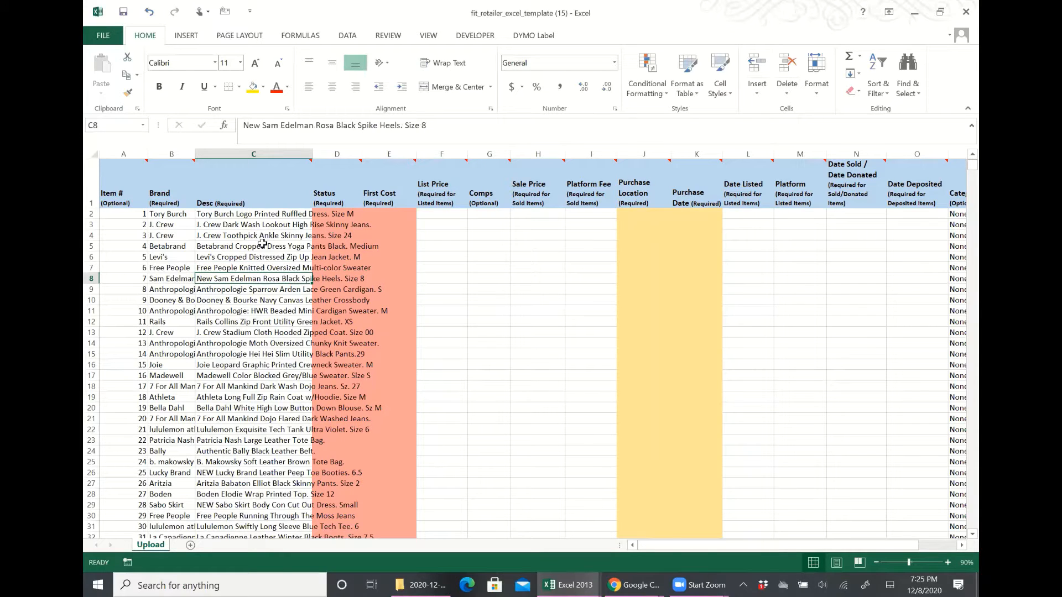
# - Set the Status of the first item, in cell D2 of the upload template, to Deposited
pyautogui.click(332, 214)
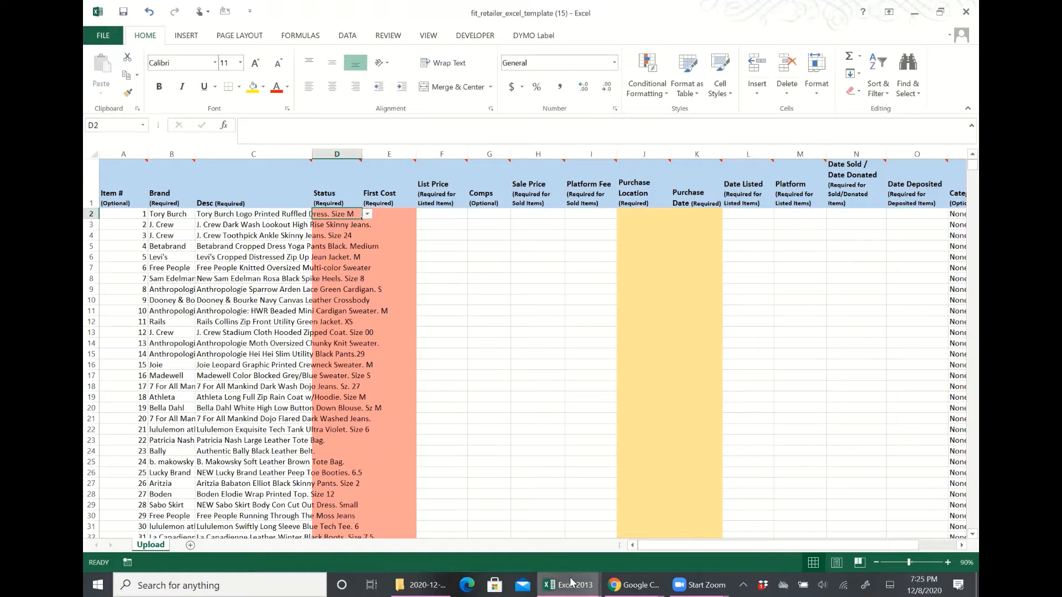
pyautogui.moveTo(571, 582)
pyautogui.click(603, 487)
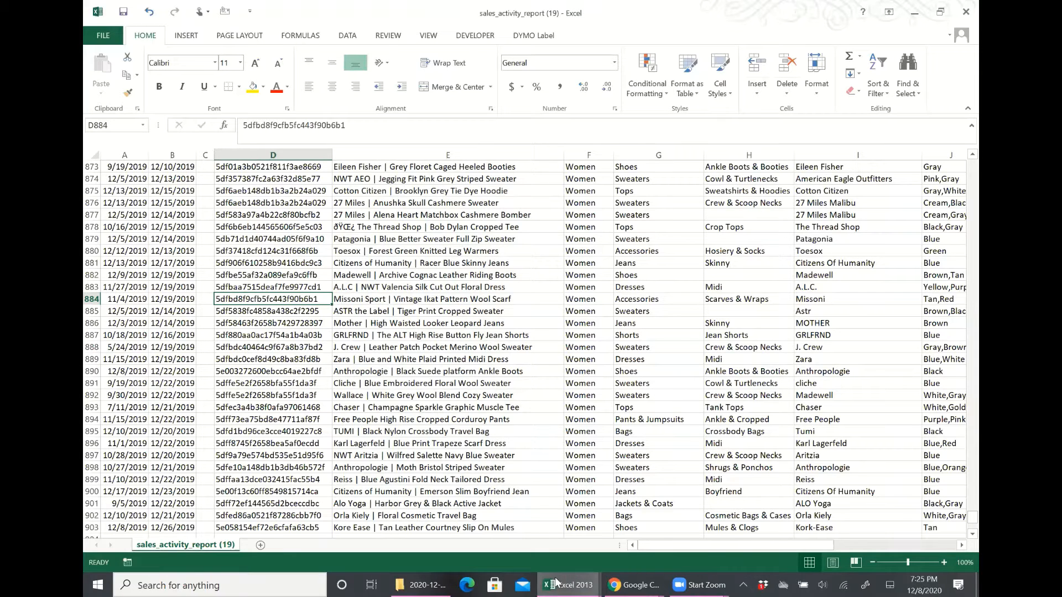
pyautogui.moveTo(556, 583)
pyautogui.click(510, 521)
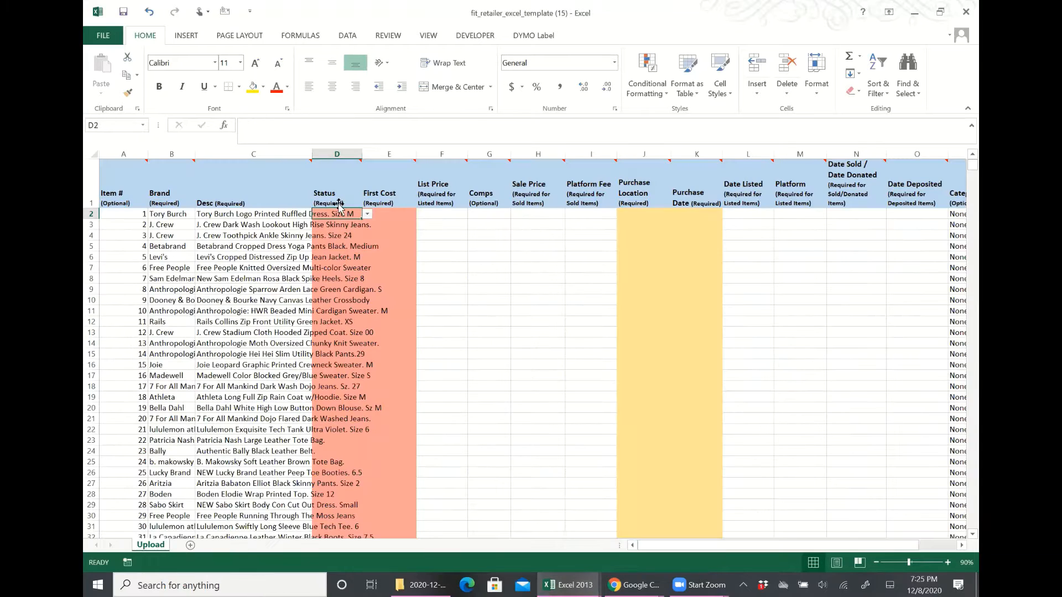
pyautogui.click(367, 215)
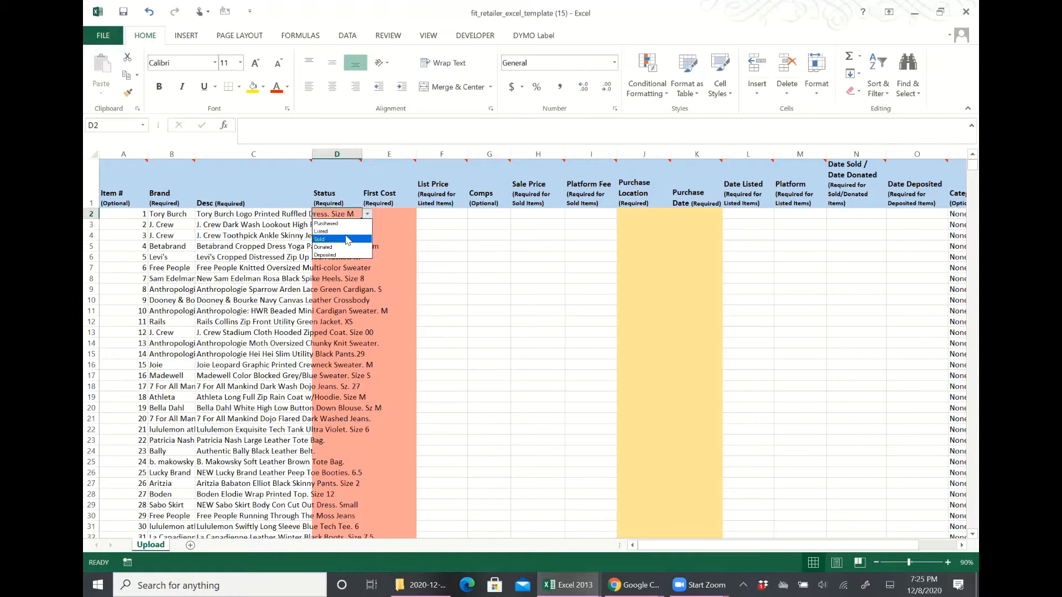
pyautogui.click(333, 256)
# - Copy the Deposited status from D2 down the Status column to the remaining items
pyautogui.click(335, 235)
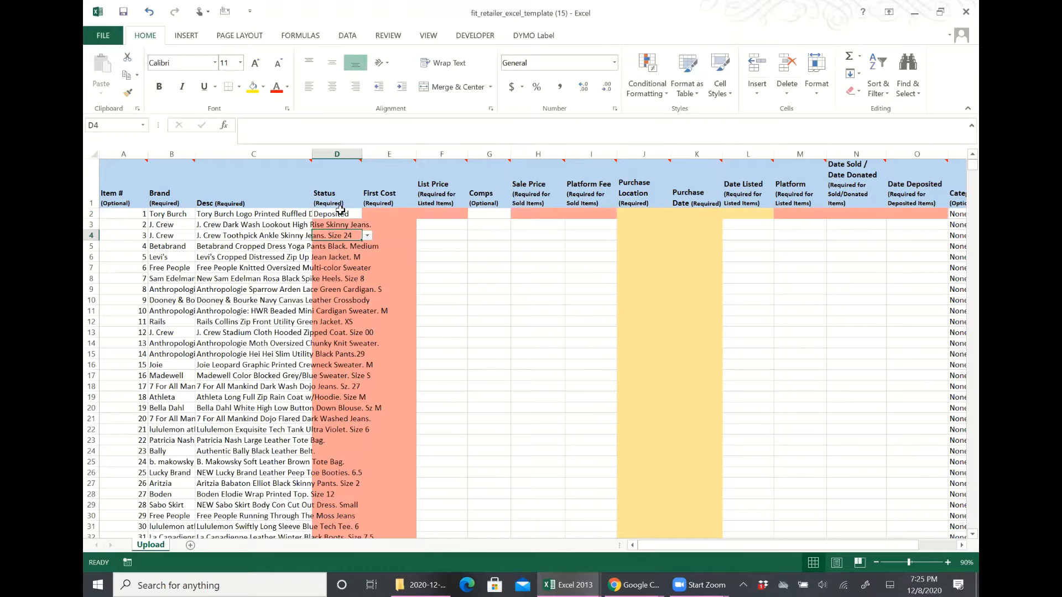
pyautogui.click(340, 215)
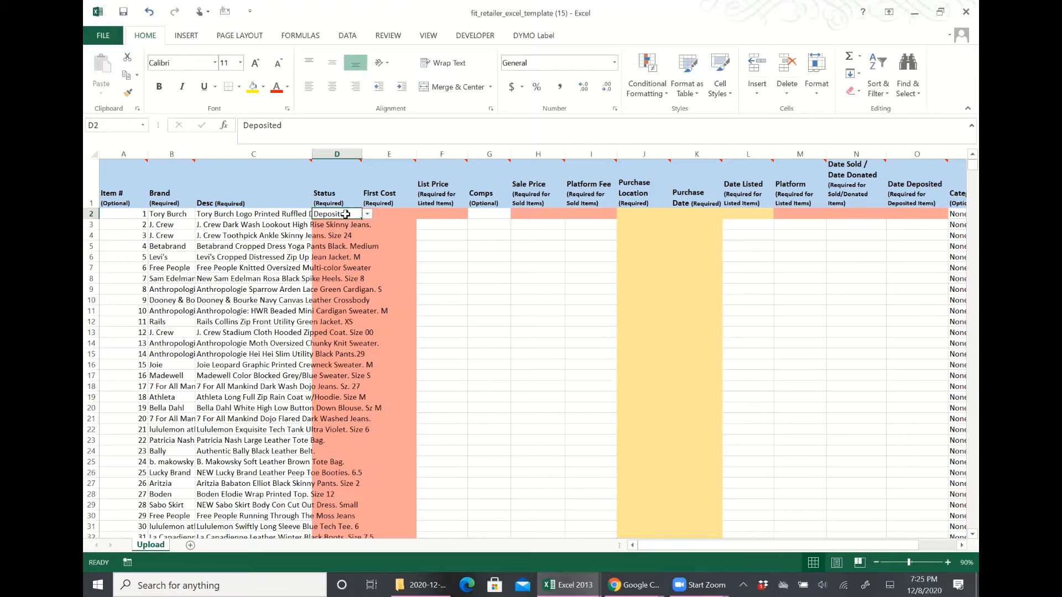
pyautogui.hotkey('ctrl', 'c')
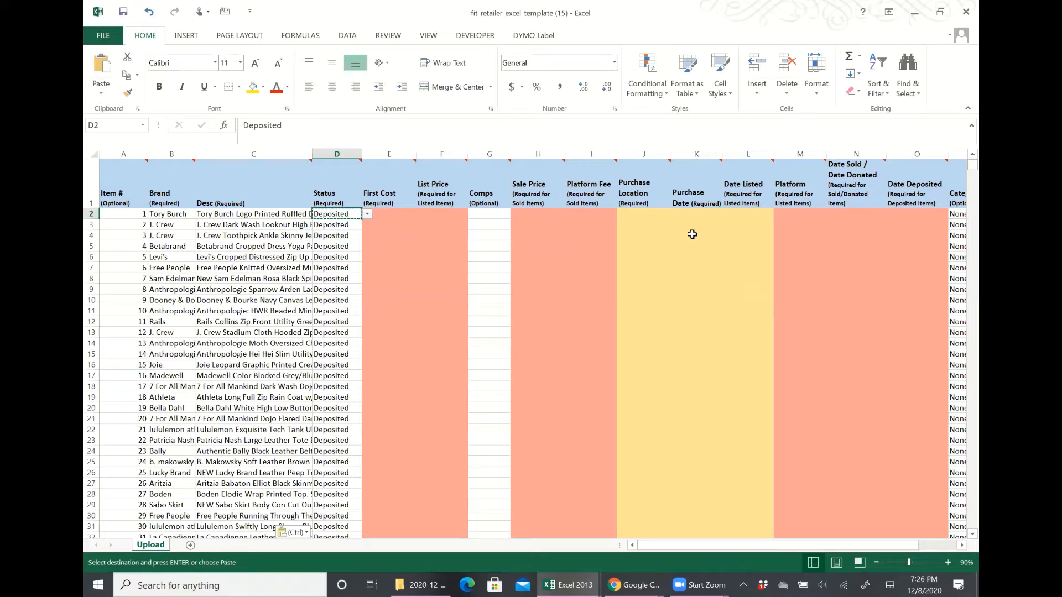
# - Select the first List Price cell, F2, in the upload template and switch to the sales activity report
pyautogui.click(390, 211)
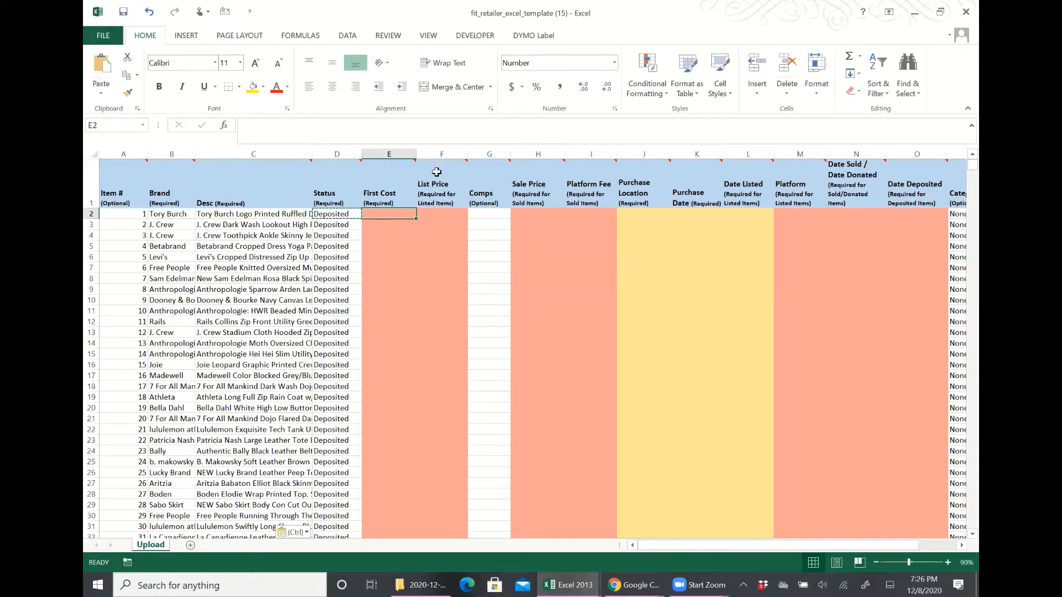
pyautogui.moveTo(450, 189)
pyautogui.click(447, 213)
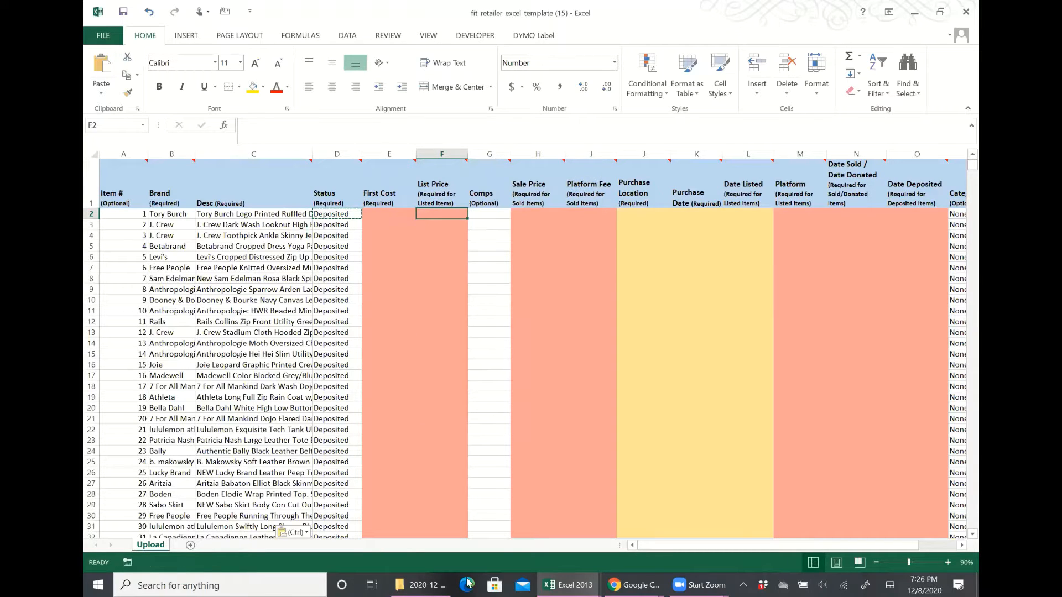
pyautogui.moveTo(545, 581)
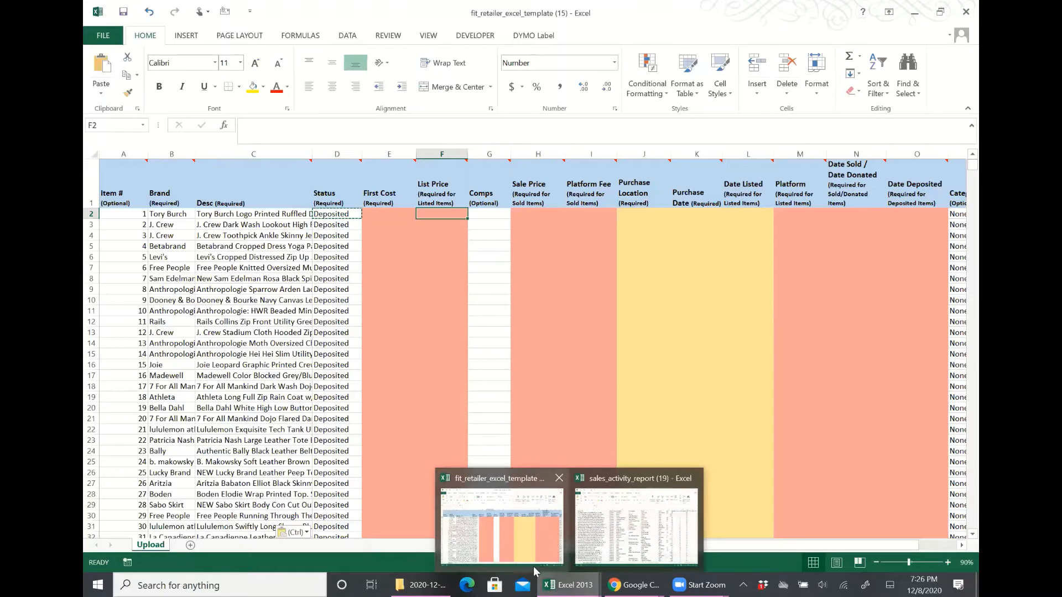
pyautogui.click(614, 541)
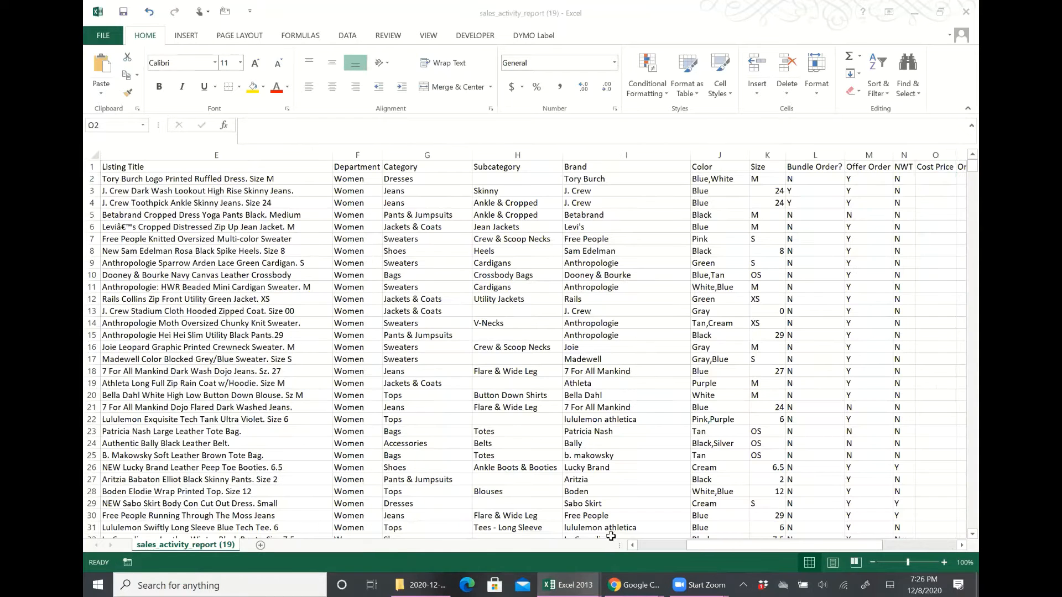
# - Copy all the order prices from the sales report's Order Price column, from P2 down to P903
pyautogui.click(511, 180)
pyautogui.press('Right')
pyautogui.press('Right')
pyautogui.press('Right')
pyautogui.press('Right')
pyautogui.press('Right')
pyautogui.press('Right')
pyautogui.press('Right')
pyautogui.press('Right')
pyautogui.press('Right')
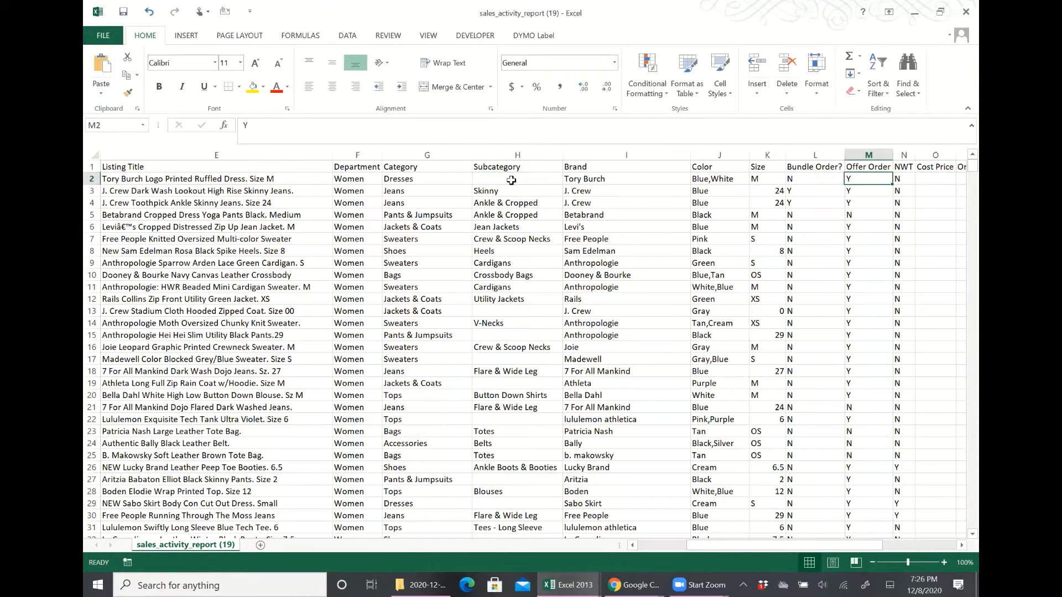
pyautogui.press('Right')
pyautogui.press('Right')
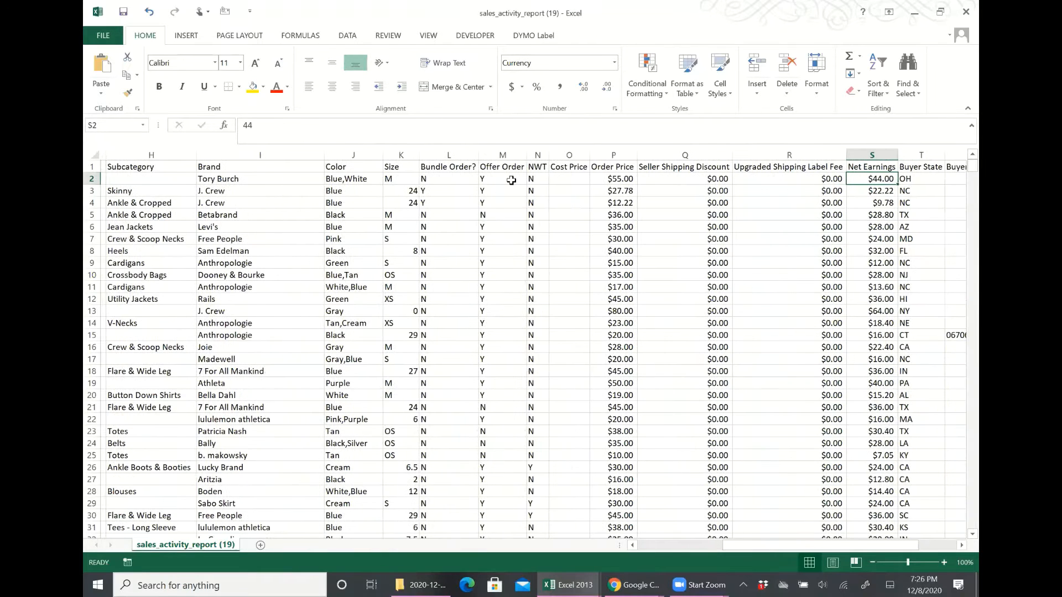
pyautogui.press('Left')
pyautogui.press('Left')
pyautogui.press('Left')
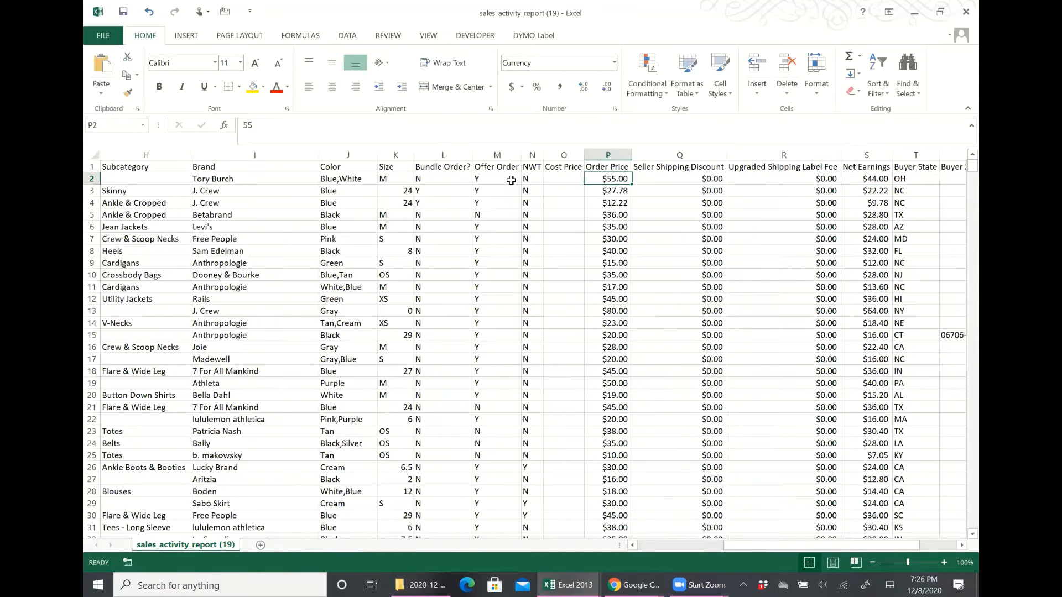
pyautogui.click(601, 192)
pyautogui.click(601, 180)
pyautogui.hotkey('ctrl', 'shift', 'Down')
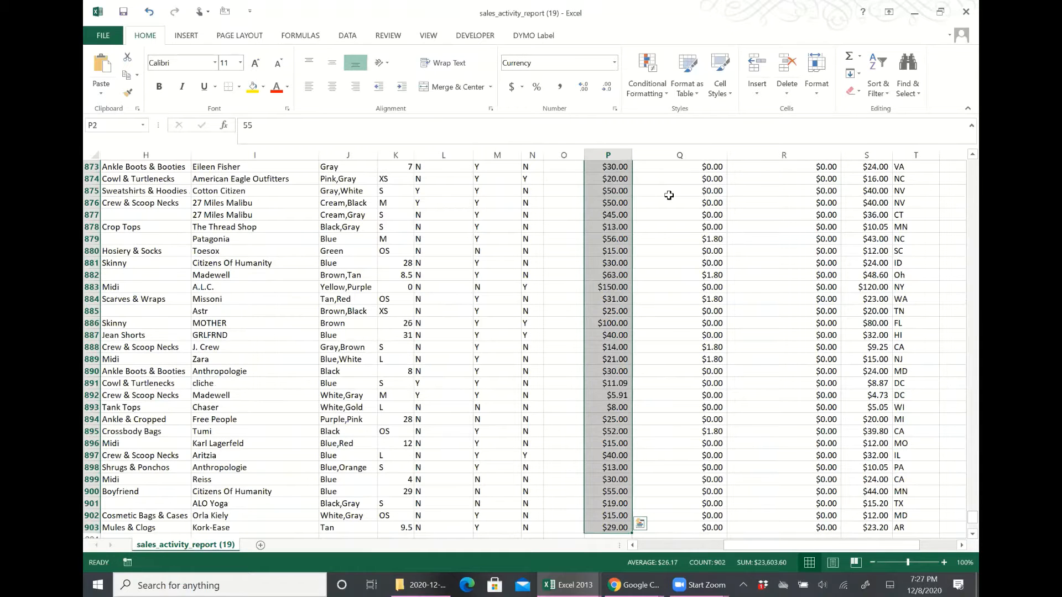
pyautogui.hotkey('ctrl', 'c')
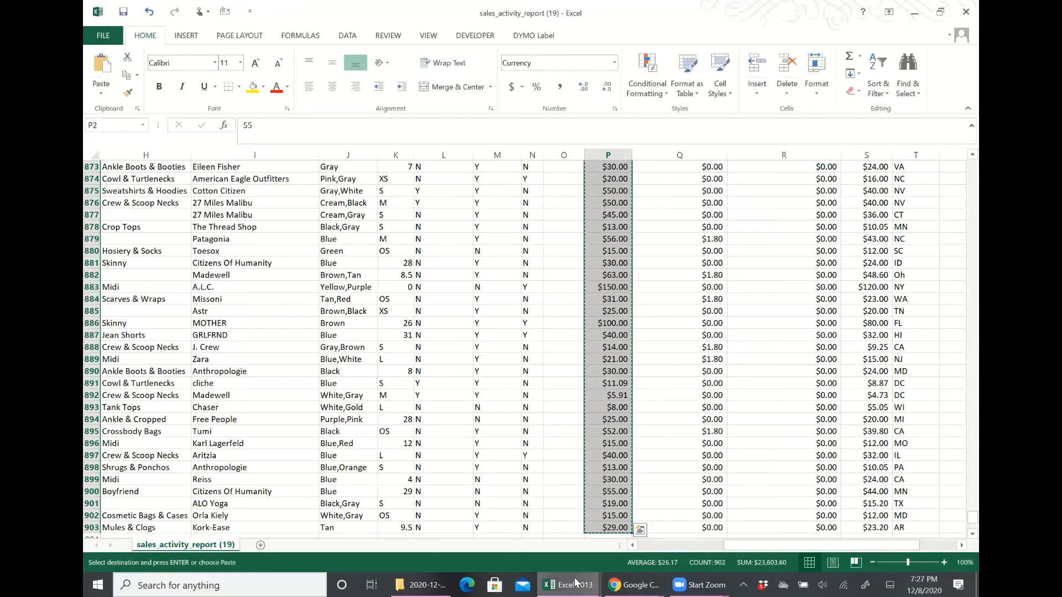
# - Switch back to the upload template and paste the copied order prices as values into the List Price column from F2
pyautogui.moveTo(575, 583)
pyautogui.click(504, 522)
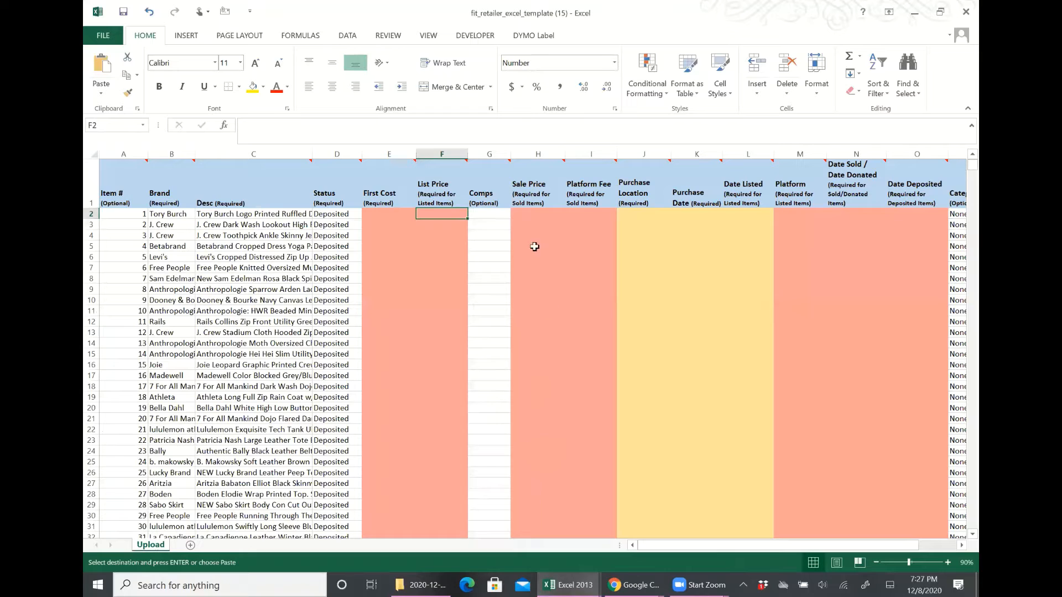
pyautogui.rightClick(446, 214)
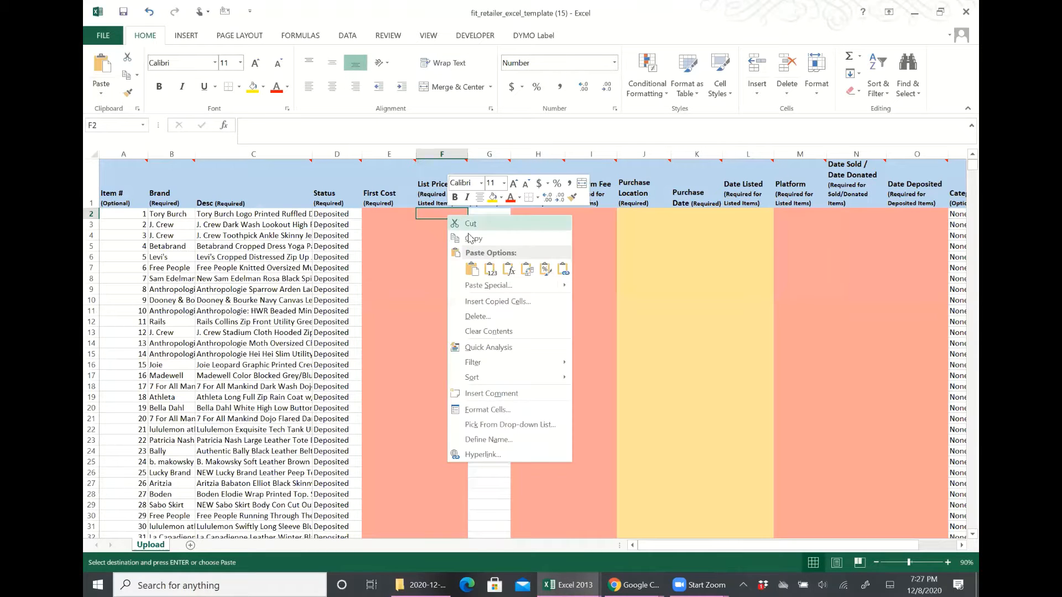
pyautogui.click(491, 270)
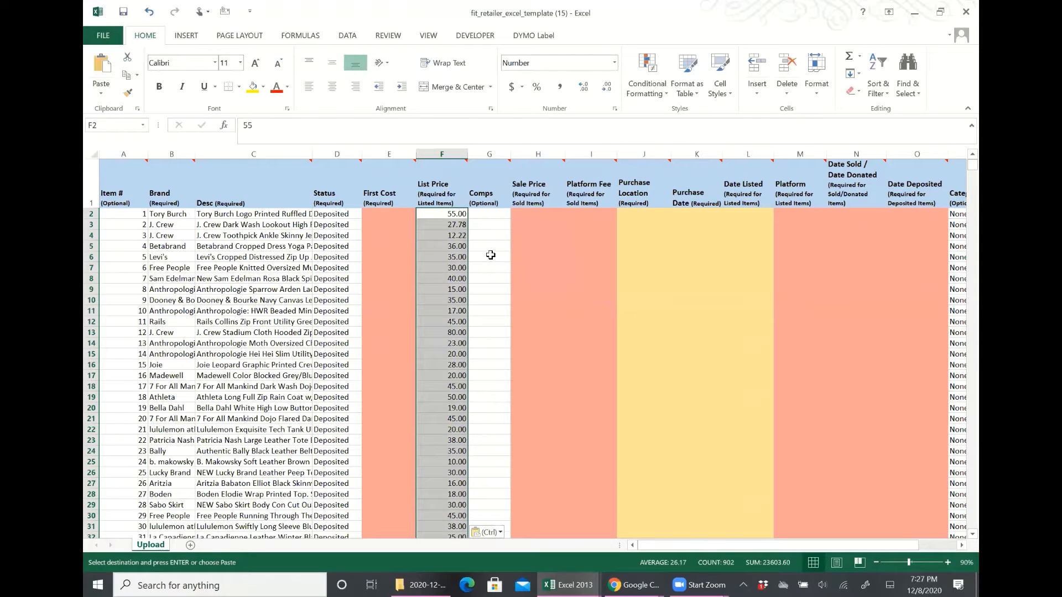
# - Paste the same order prices as values into the Sale Price column of the upload template, starting at H2
pyautogui.click(528, 214)
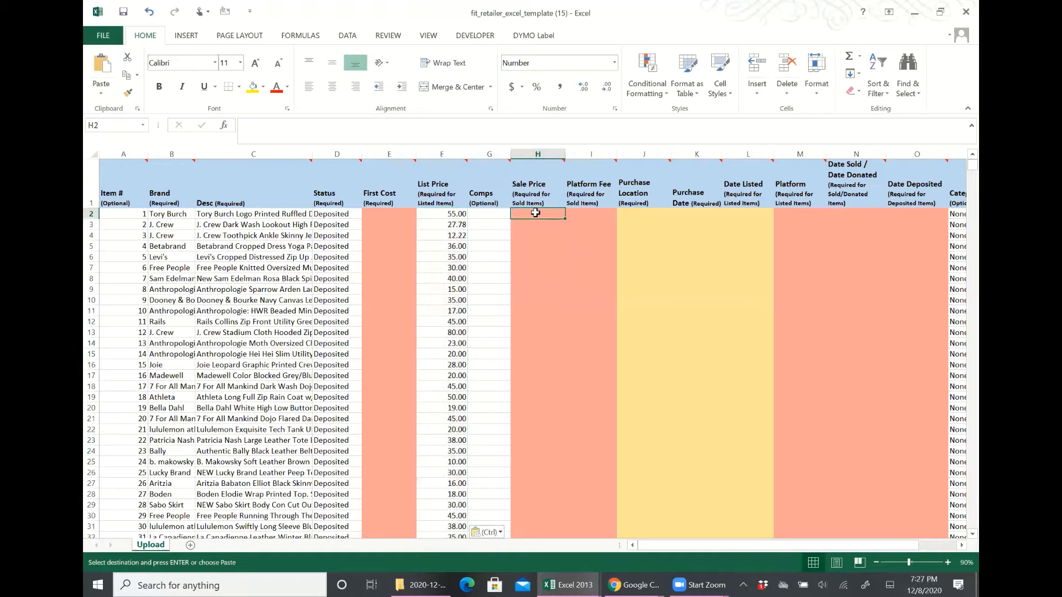
pyautogui.rightClick(536, 214)
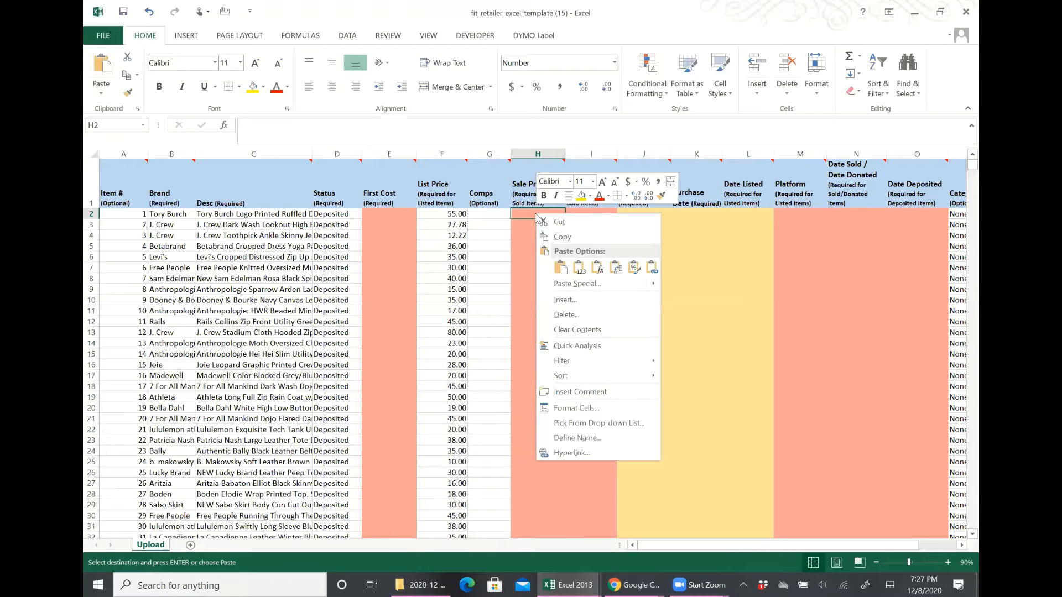
pyautogui.click(578, 268)
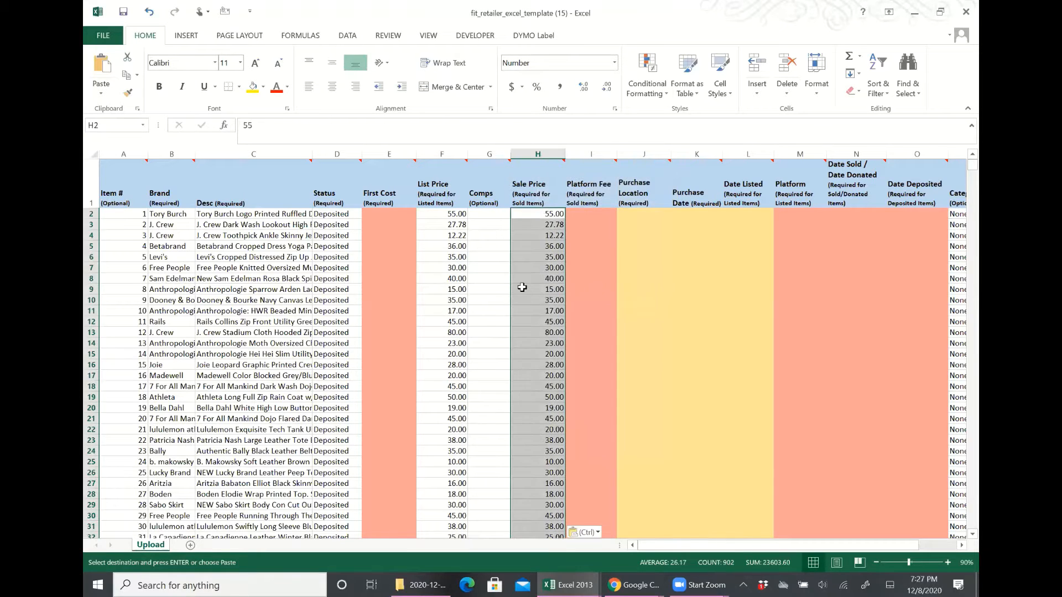
pyautogui.click(530, 267)
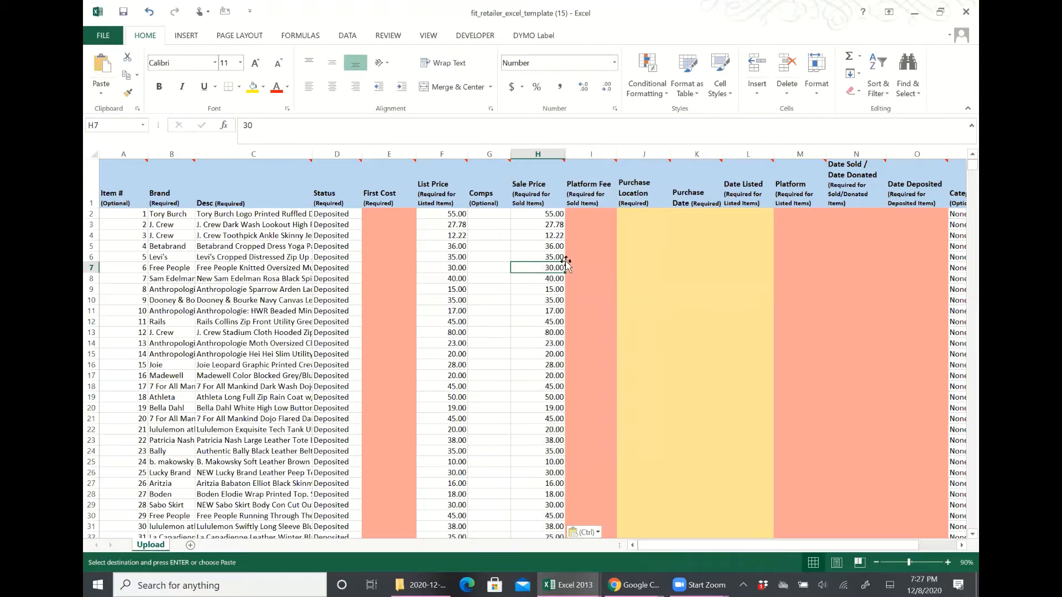
# - Enter Unknown as the Purchase Location in J2 and copy it down the column for all items
pyautogui.click(598, 215)
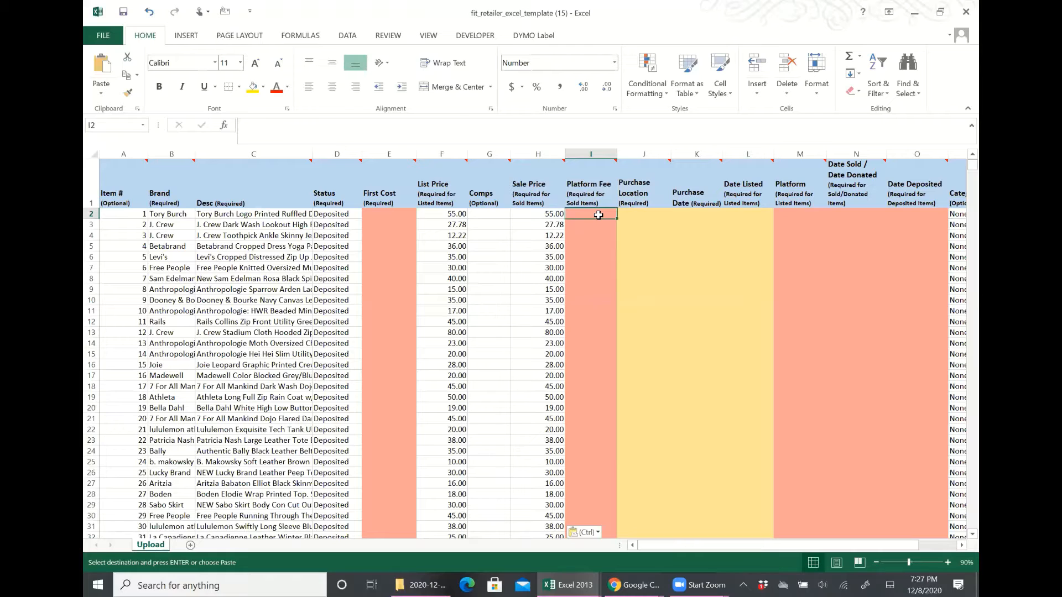
pyautogui.click(642, 212)
pyautogui.press('Escape')
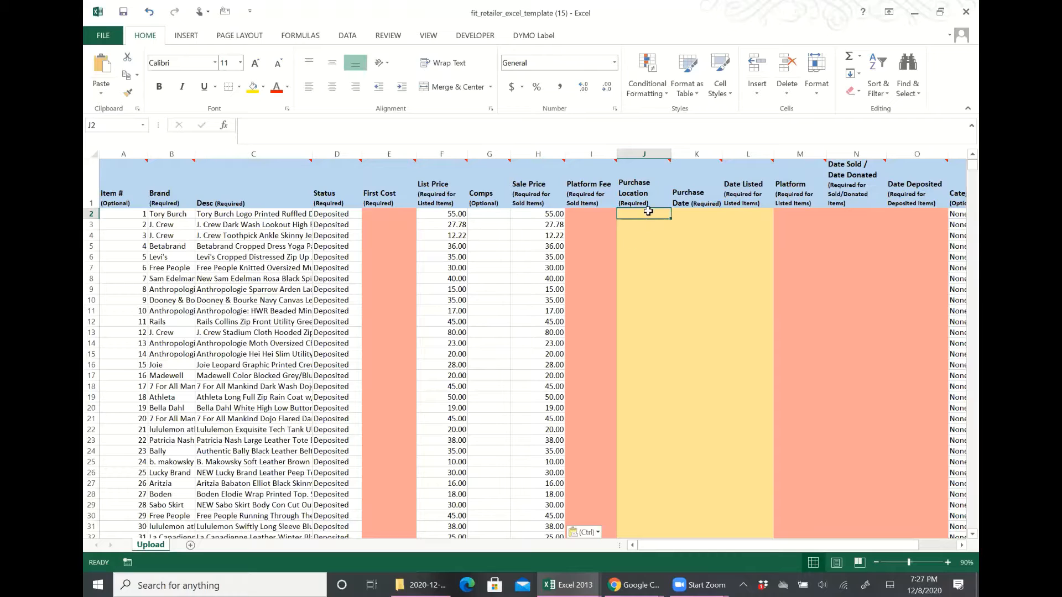
pyautogui.press('Return')
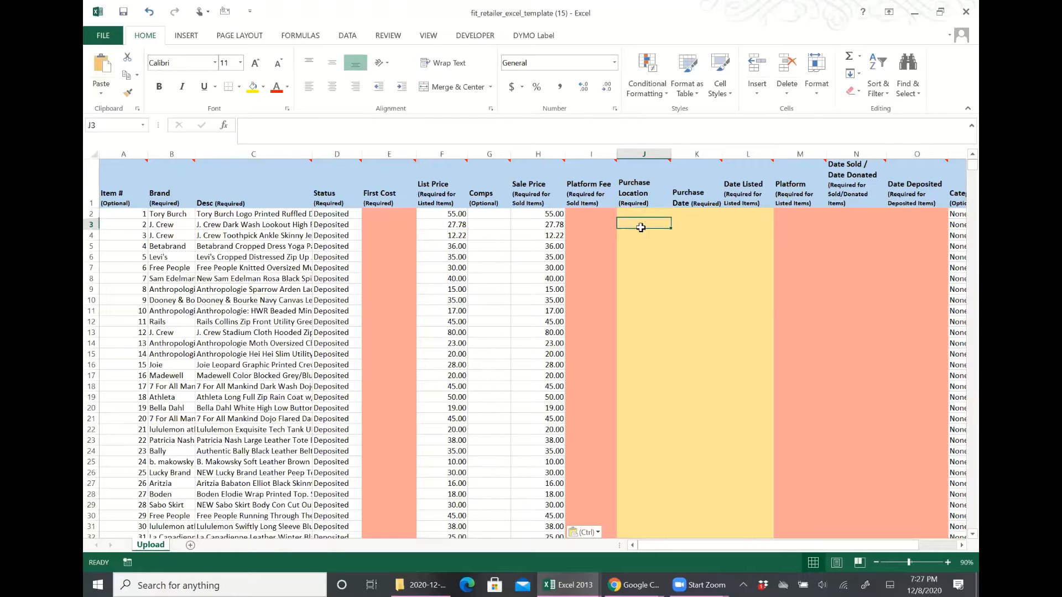
pyautogui.click(643, 214)
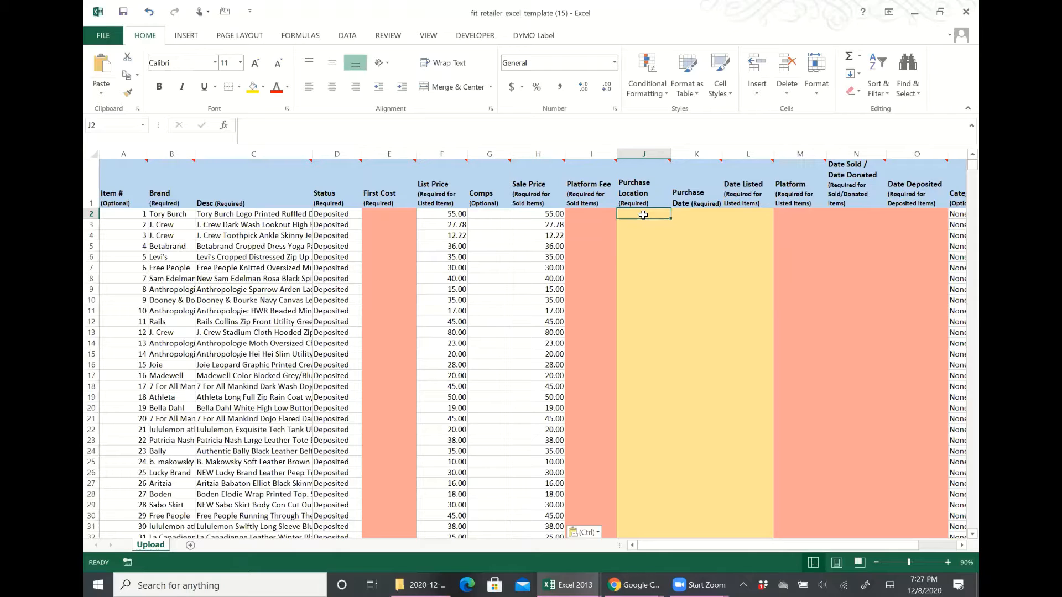
pyautogui.write('Unk')
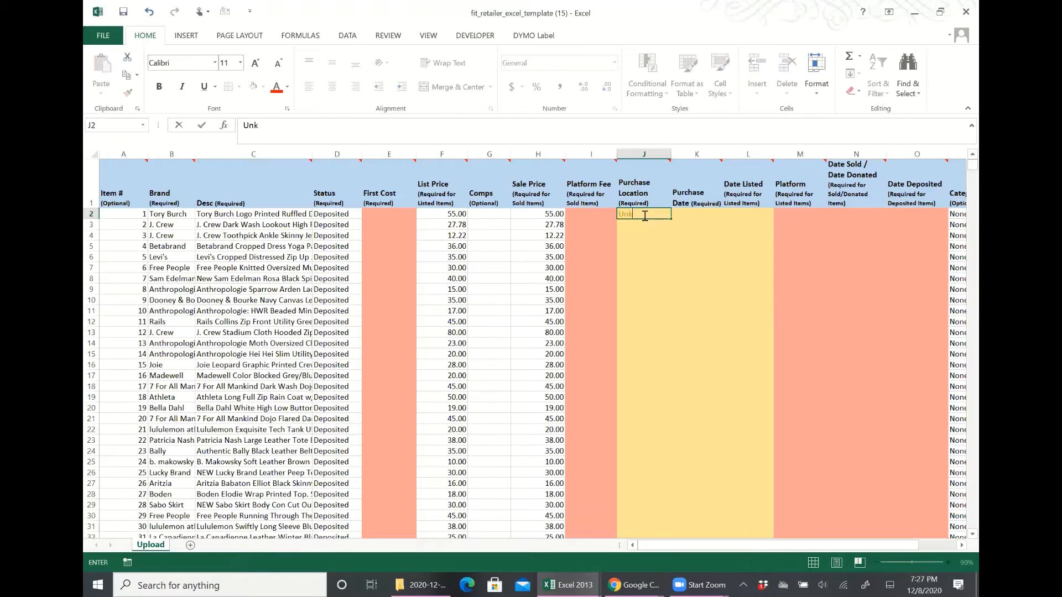
pyautogui.write('nown')
pyautogui.press('Return')
pyautogui.click(644, 215)
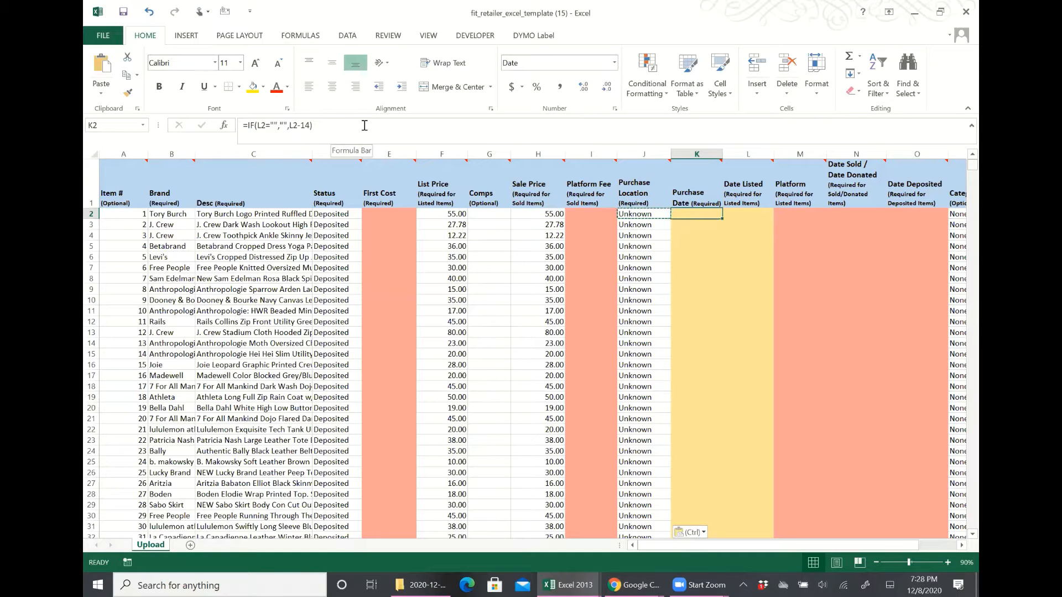
# - Select the first Date Listed cell, L2, and copy the listing dates from A2 to A903 in the sales activity report
pyautogui.click(760, 213)
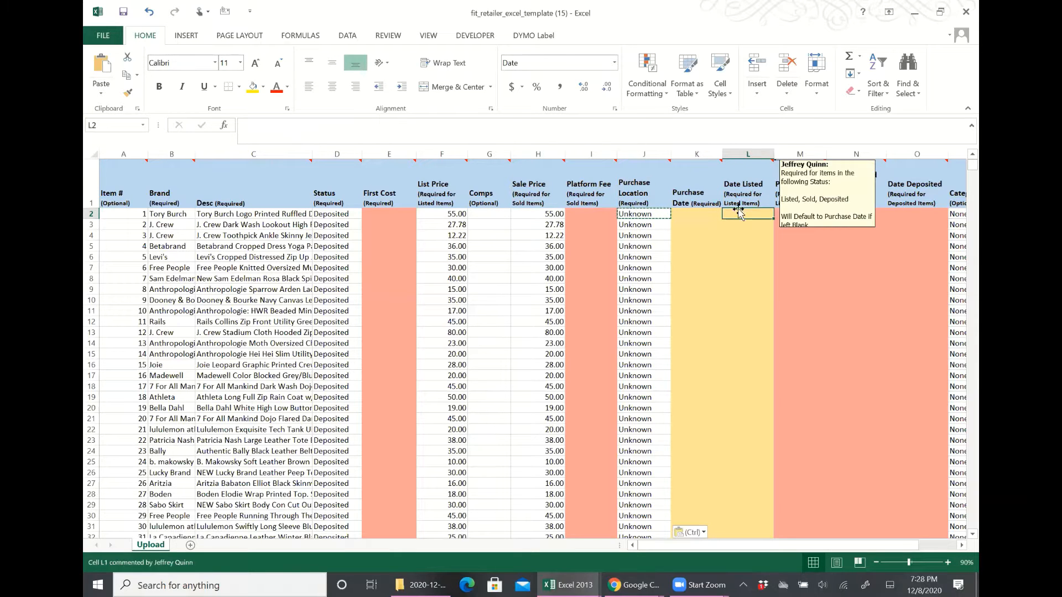
pyautogui.moveTo(569, 585)
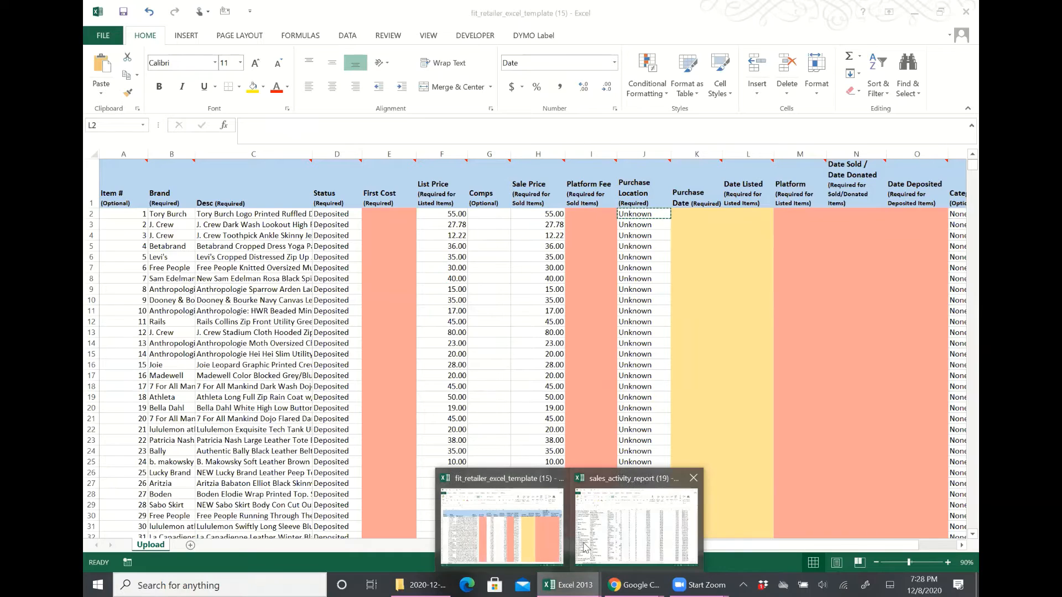
pyautogui.click(622, 443)
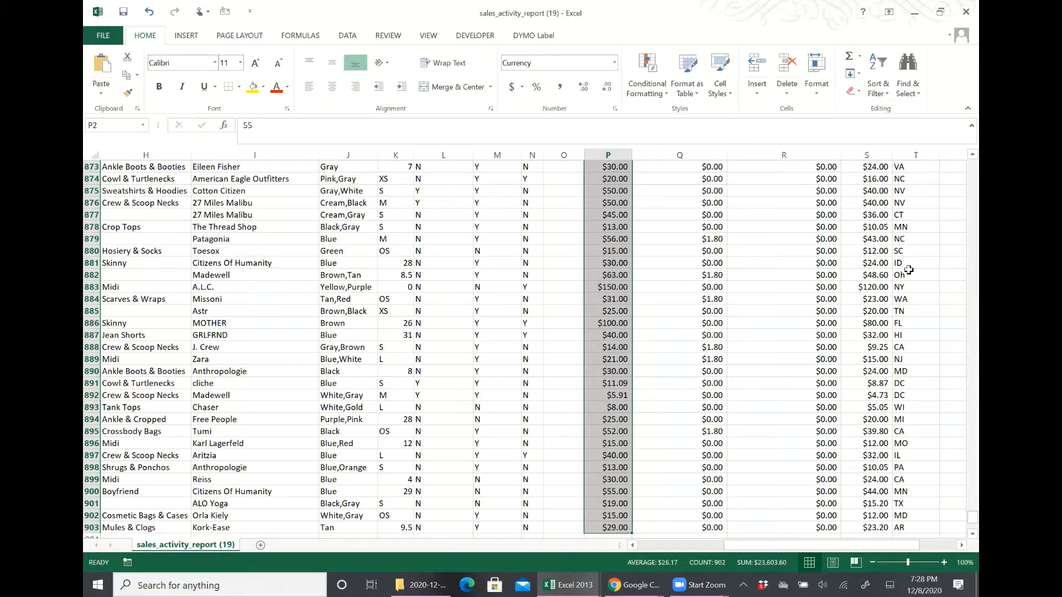
pyautogui.hotkey('ctrl', 'Home')
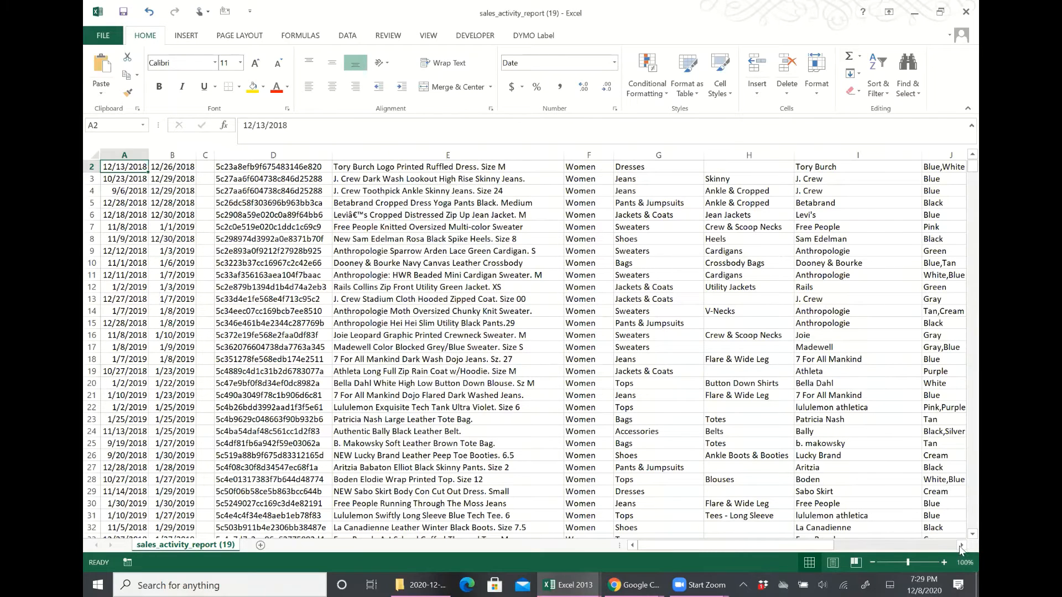
pyautogui.scroll(1, 332, 238)
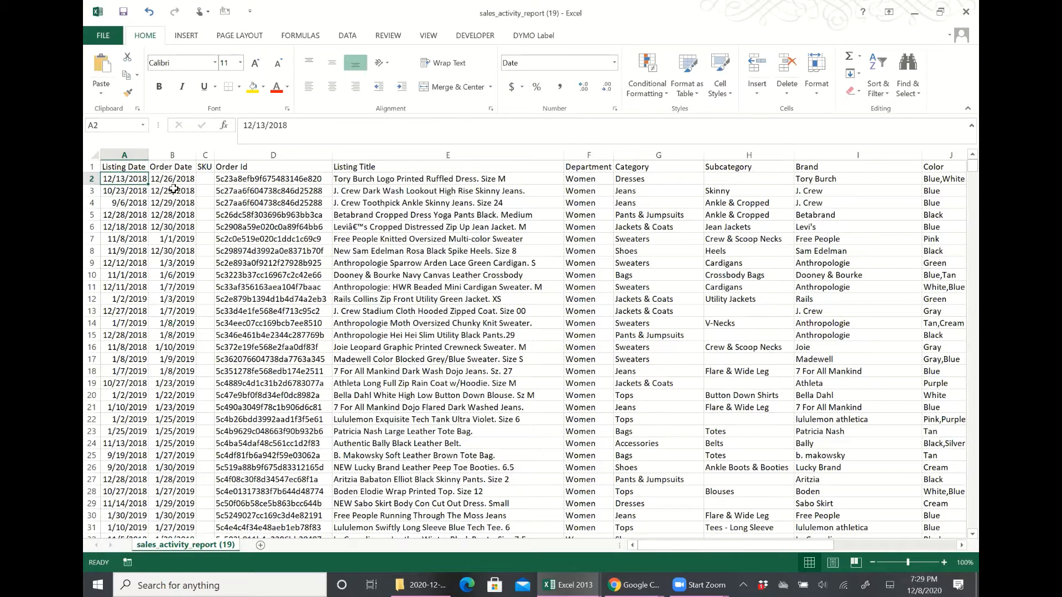
pyautogui.hotkey('shift', 'Down')
pyautogui.hotkey('shift', 'Down')
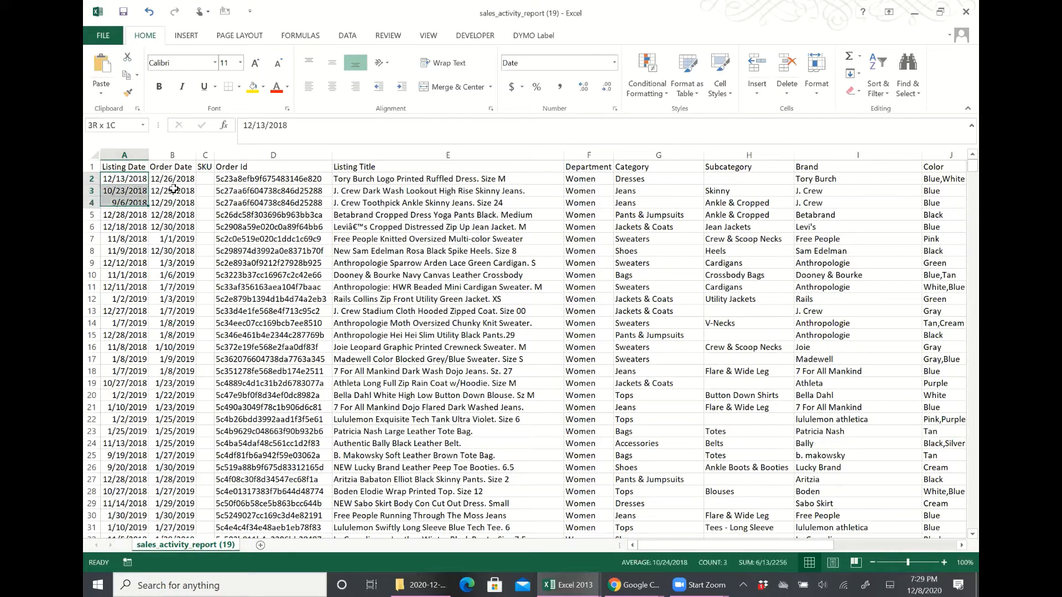
pyautogui.hotkey('shift', 'Down')
pyautogui.press('End')
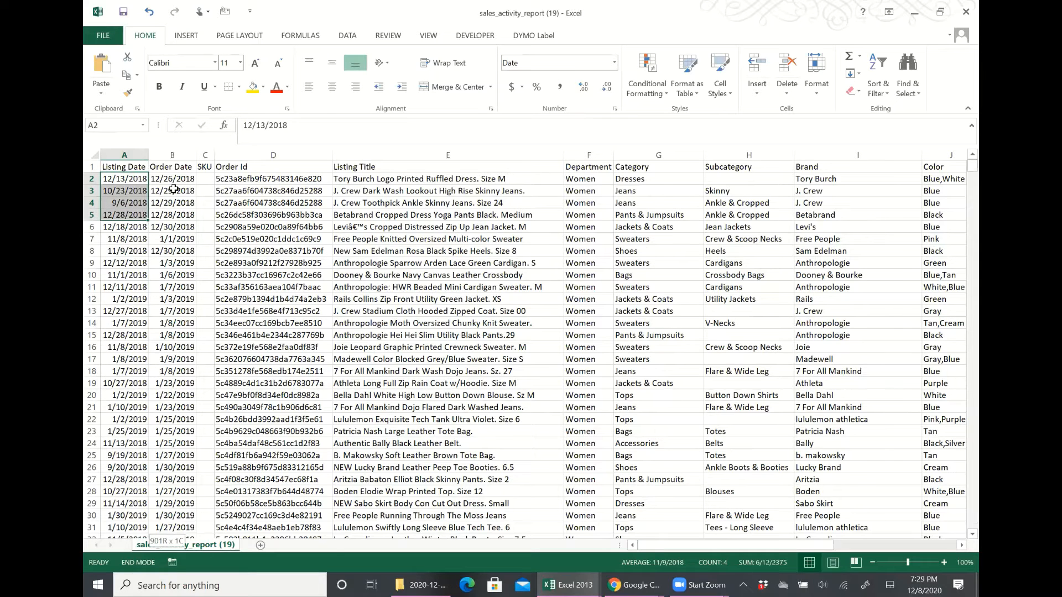
pyautogui.hotkey('shift', 'Down')
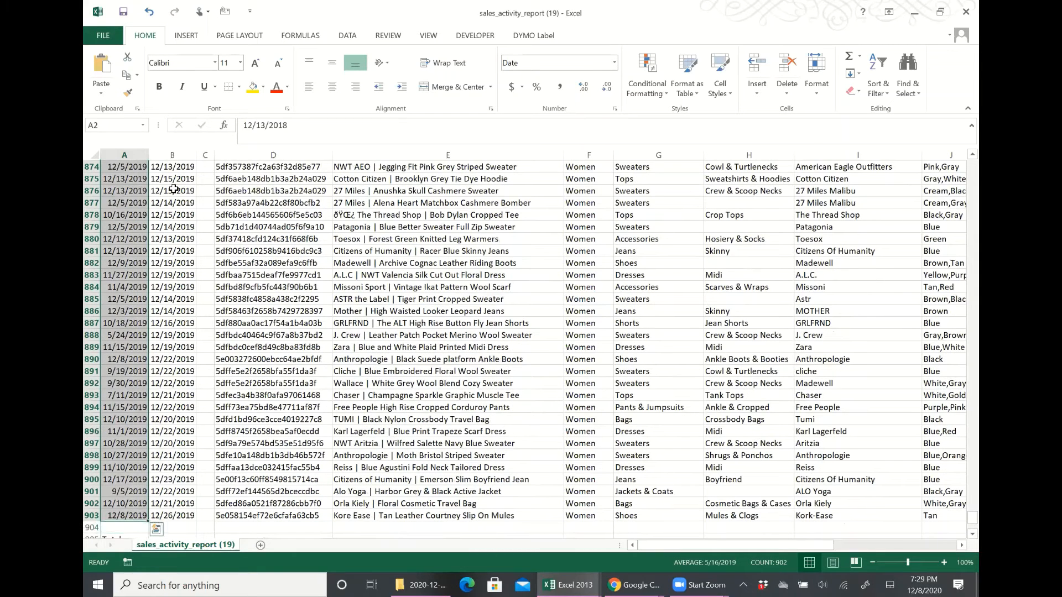
pyautogui.hotkey('ctrl', 'c')
# - Paste the listing dates as values into the upload template from L2 and check the Purchase Date formula in K2
pyautogui.moveTo(563, 578)
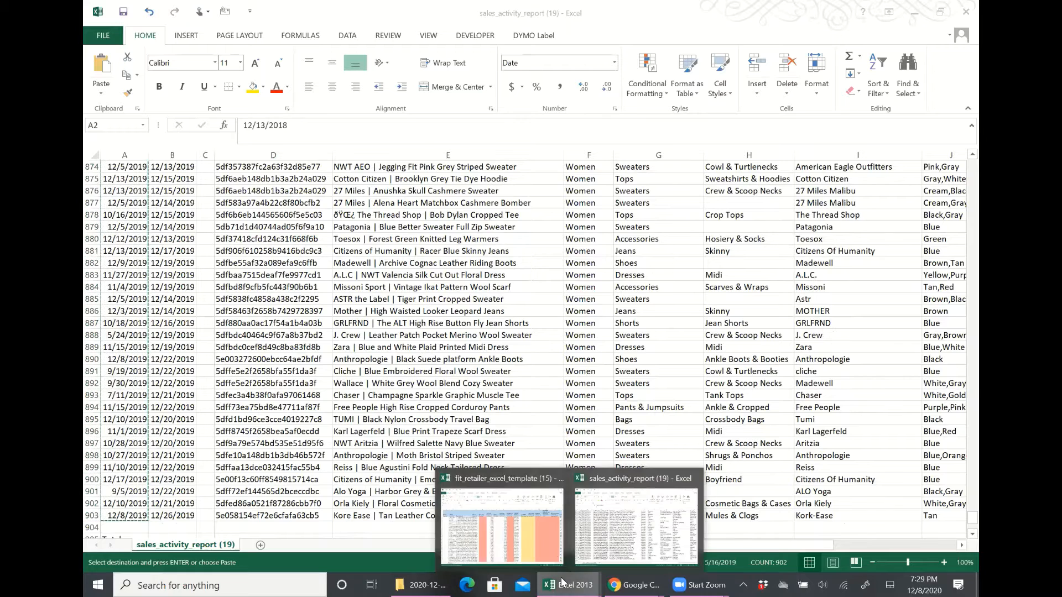
pyautogui.click(490, 523)
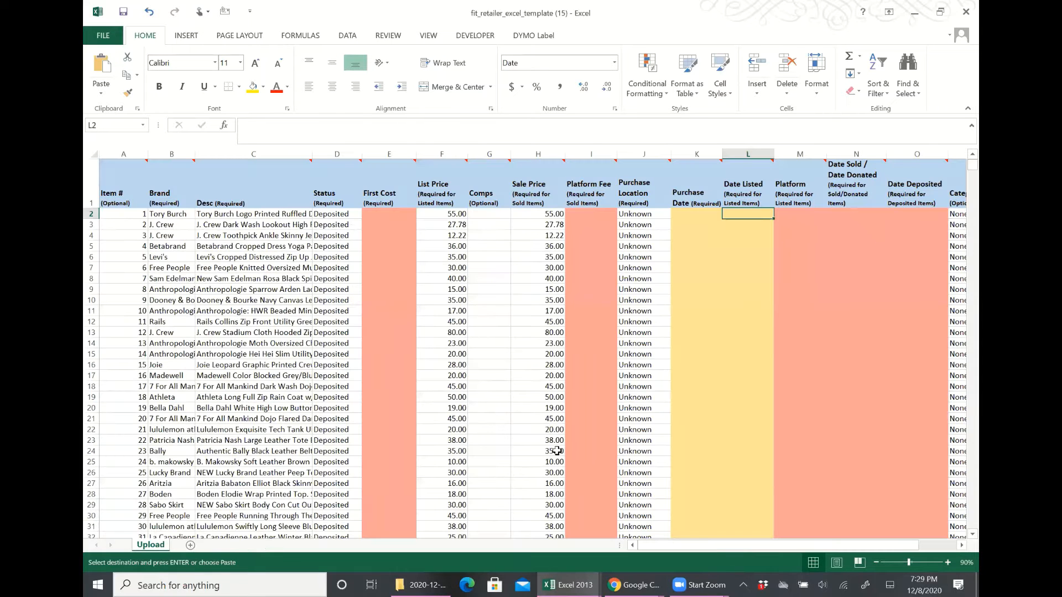
pyautogui.rightClick(734, 214)
pyautogui.click(778, 267)
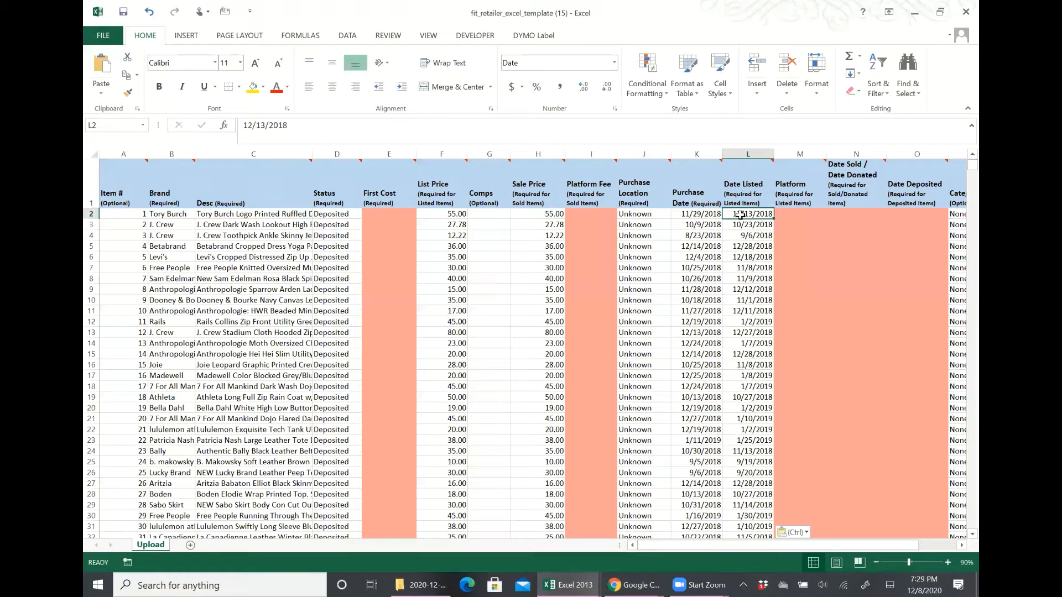
pyautogui.click(685, 216)
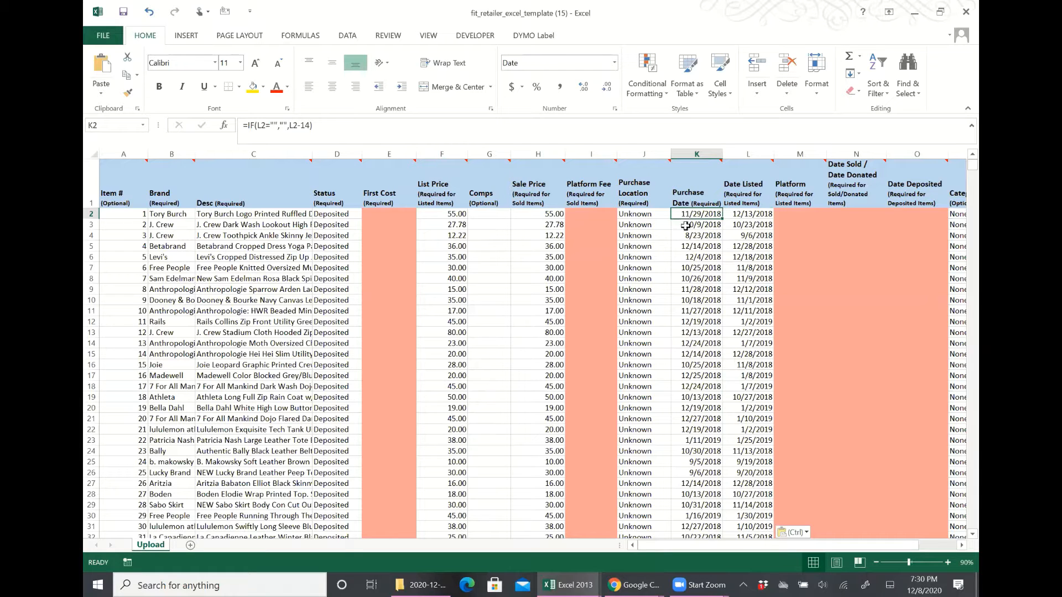
pyautogui.click(735, 214)
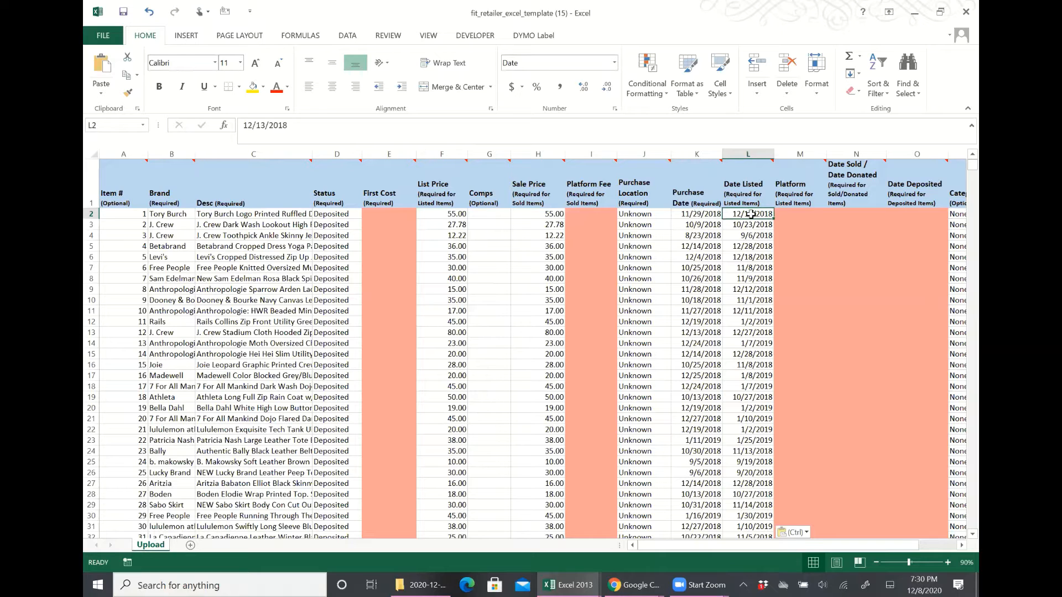
# - Enter Poshmark as the Platform in M2 and copy it down the column for all items
pyautogui.click(786, 216)
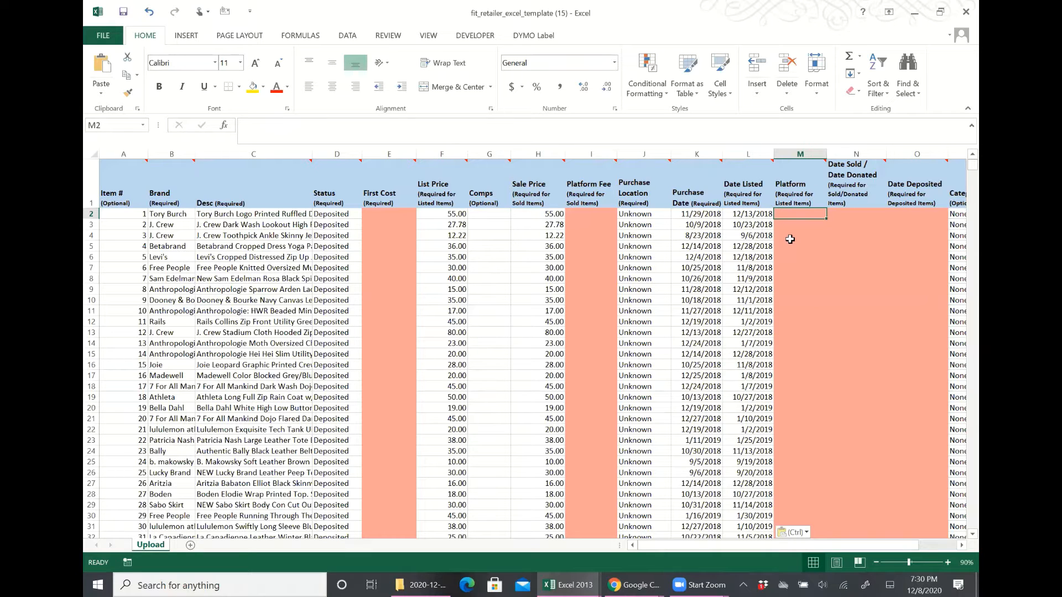
pyautogui.write('Po')
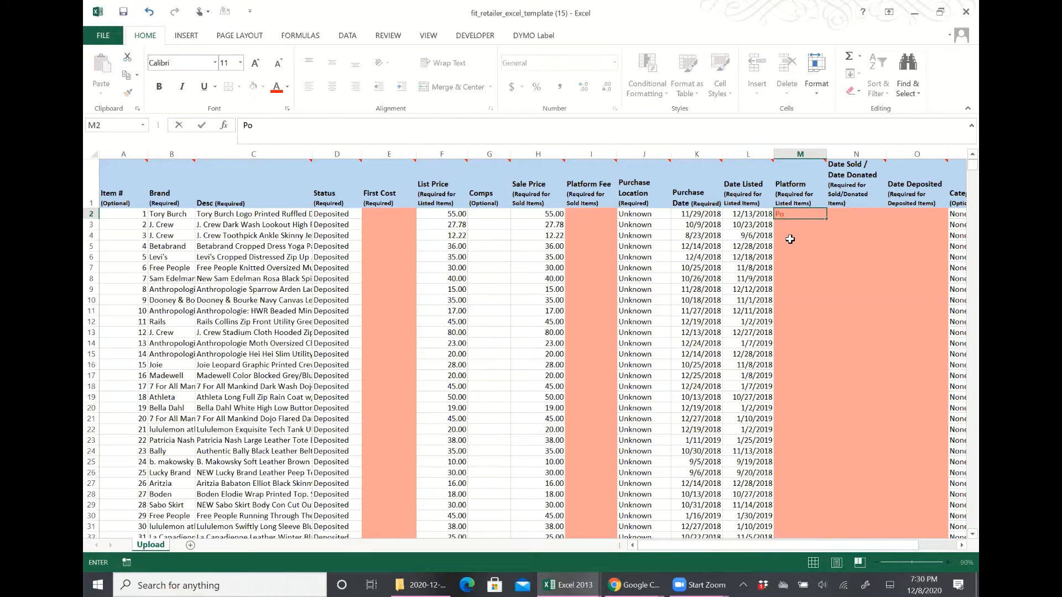
pyautogui.write('shmark')
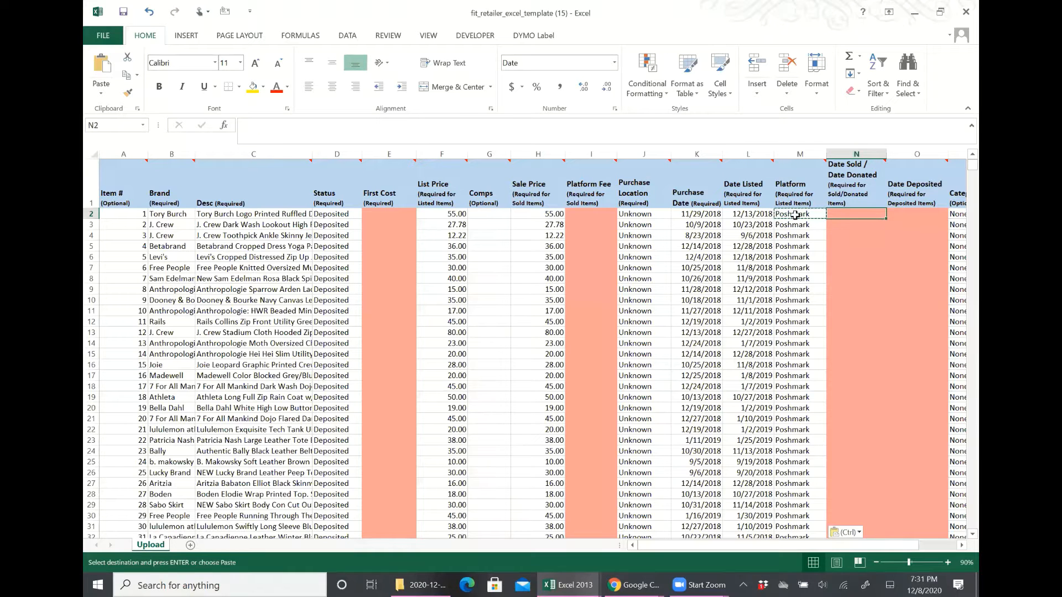
# - Switch to the sales activity report and copy the order dates from B2 to B903
pyautogui.moveTo(848, 173)
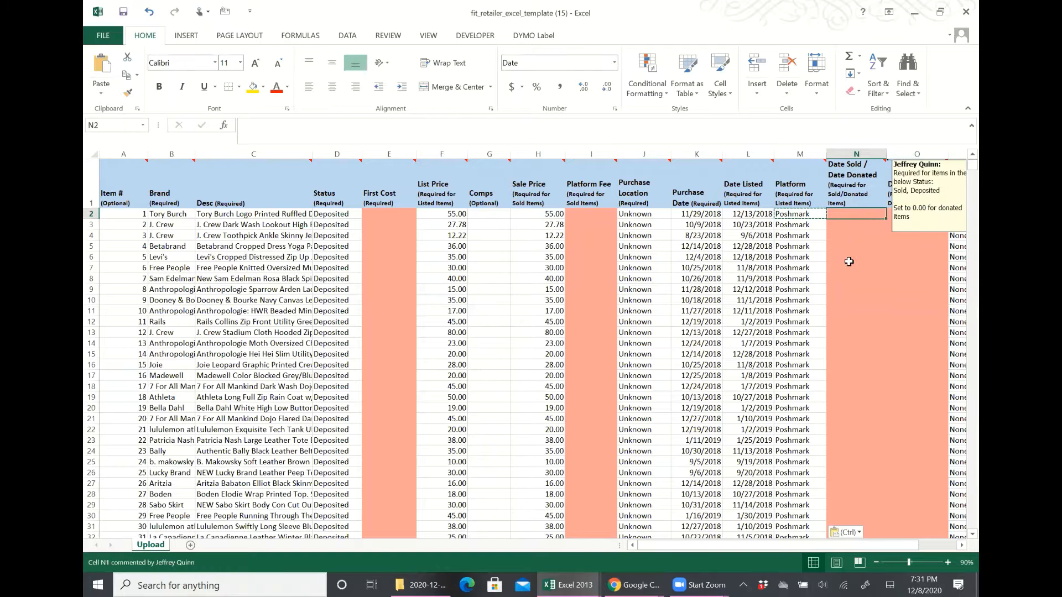
pyautogui.click(570, 585)
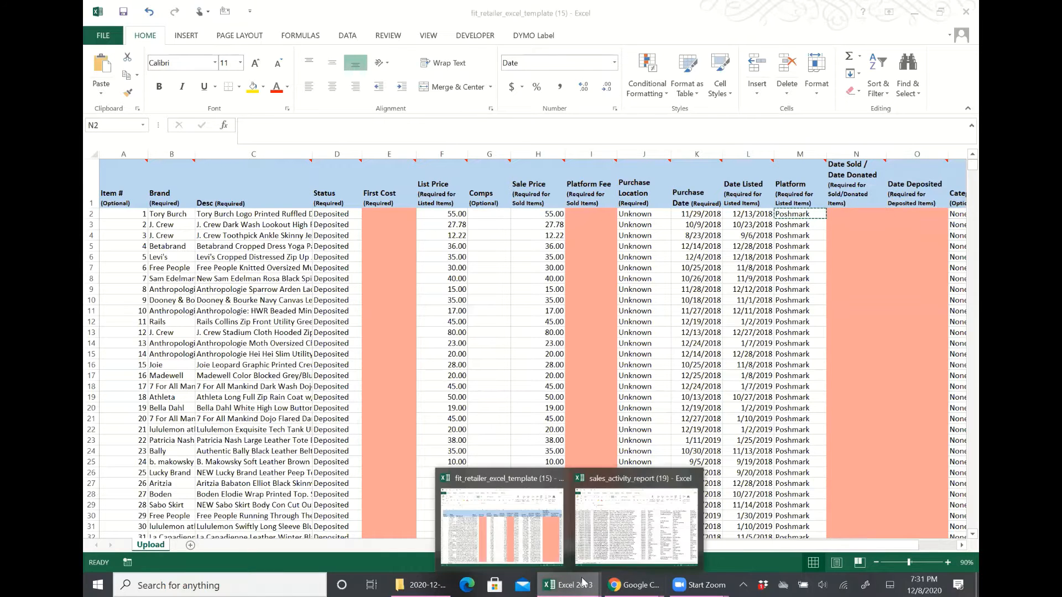
pyautogui.click(603, 541)
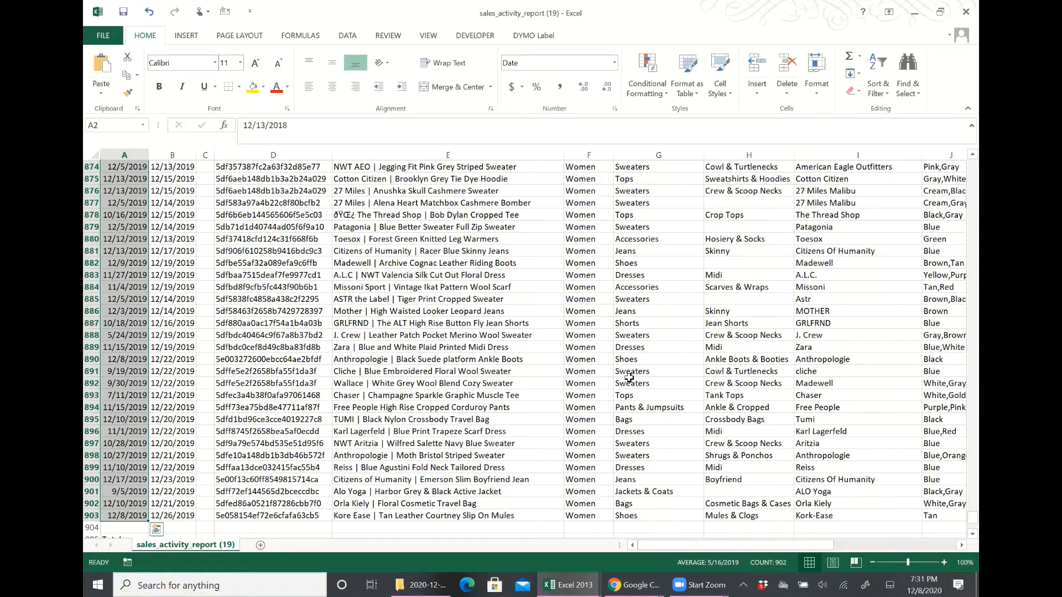
pyautogui.hotkey('ctrl', 'shift', 'Up')
pyautogui.scroll(1, 420, 253)
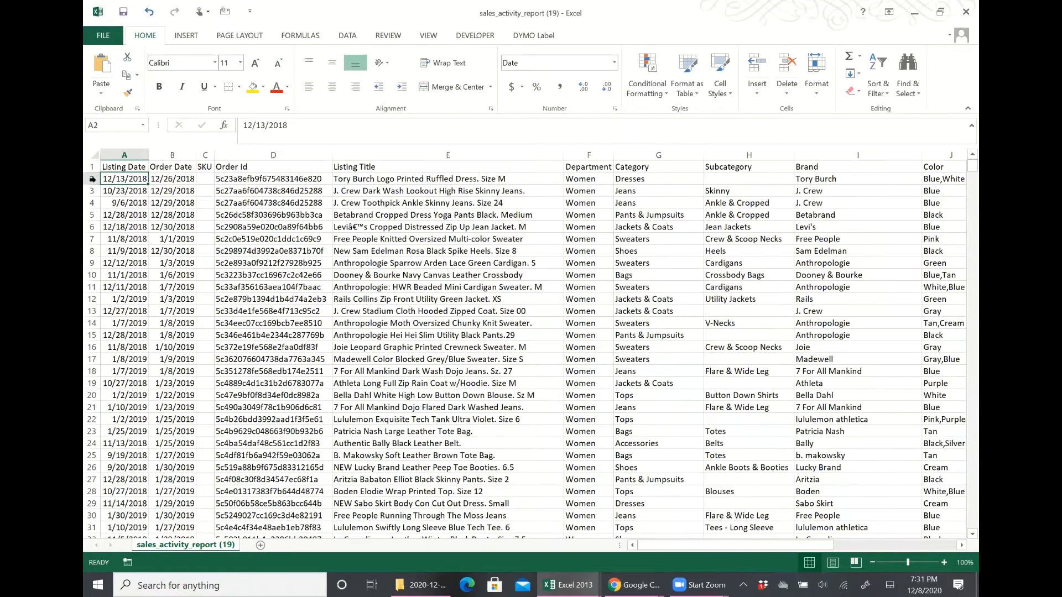
pyautogui.click(289, 180)
pyautogui.press('Left')
pyautogui.press('Left')
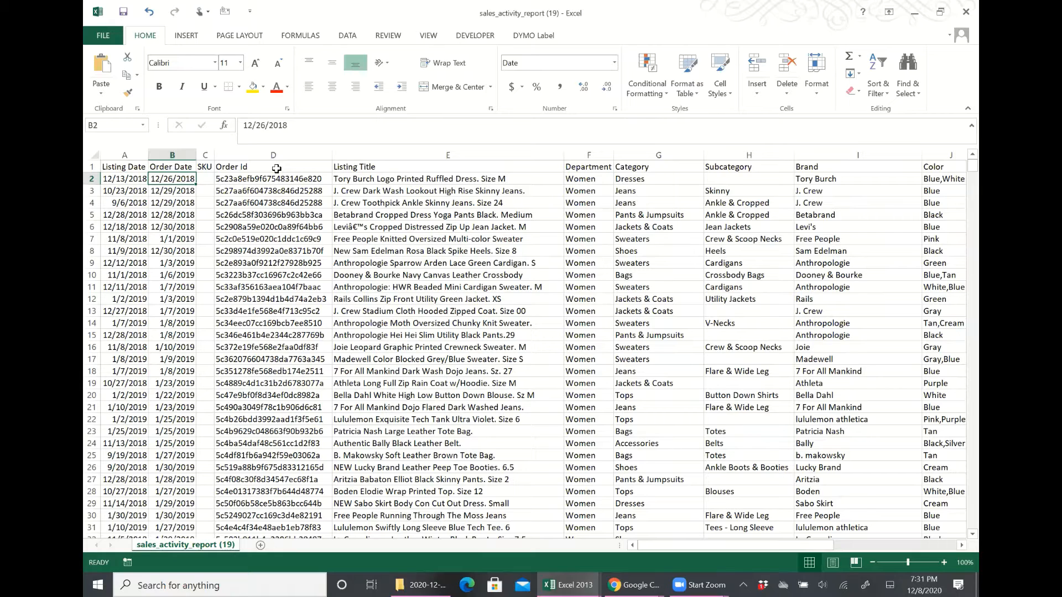
pyautogui.press('End')
pyautogui.hotkey('shift', 'Down')
pyautogui.scroll(-1, 277, 169)
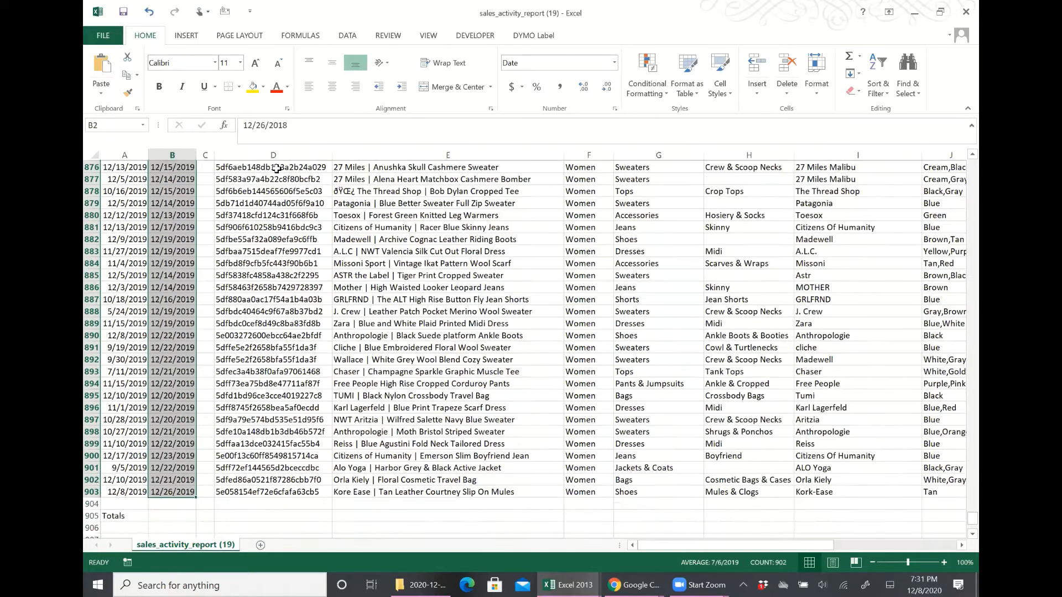
pyautogui.hotkey('ctrl', 'c')
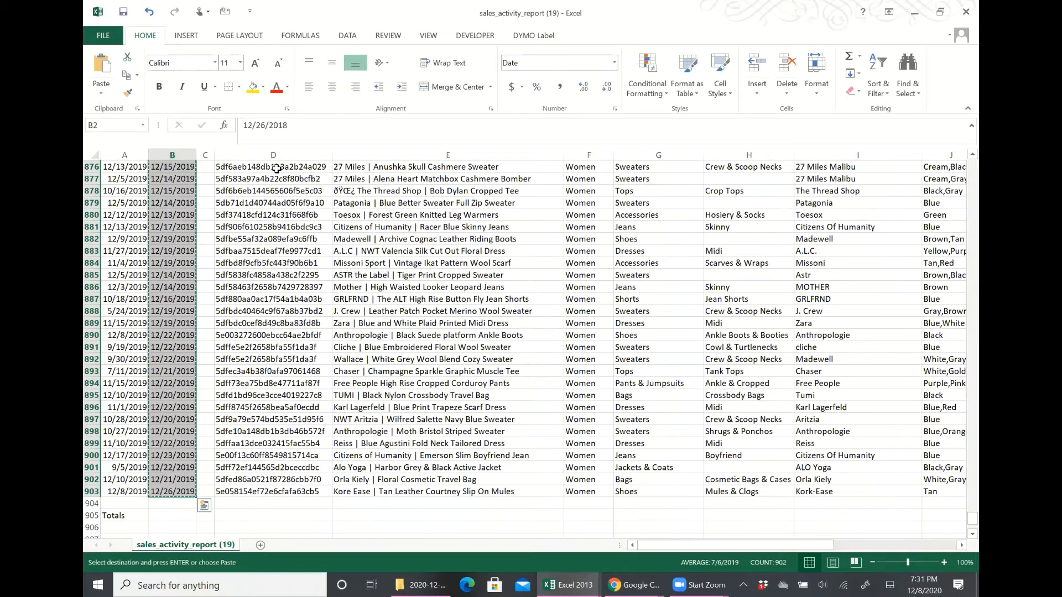
# - Paste the order dates as values into the upload template's Date Sold / Date Donated column from N2
pyautogui.click(551, 583)
pyautogui.click(515, 514)
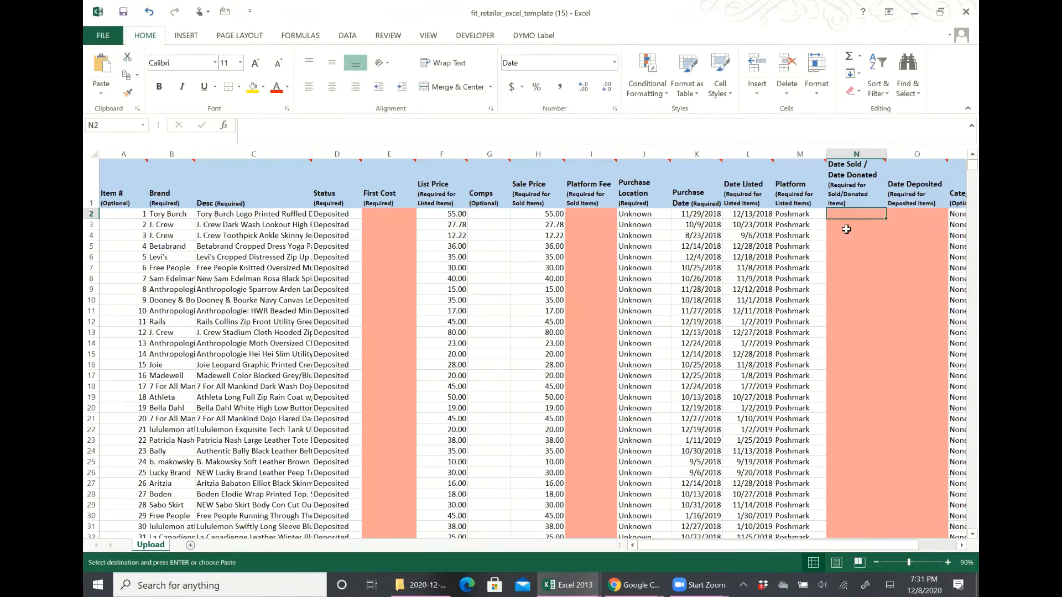
pyautogui.rightClick(851, 212)
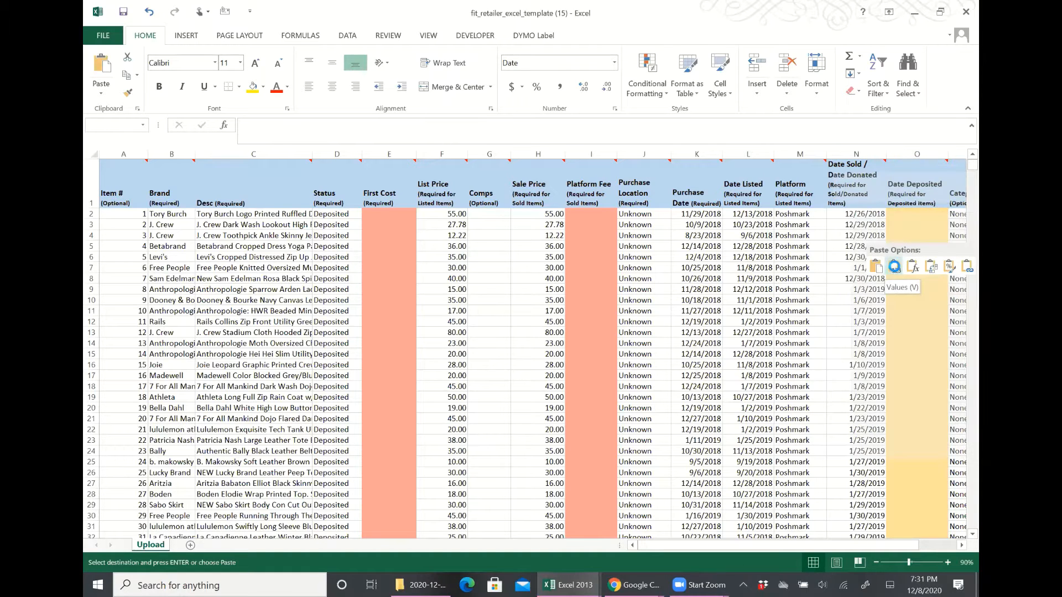
pyautogui.click(895, 275)
pyautogui.press('Down')
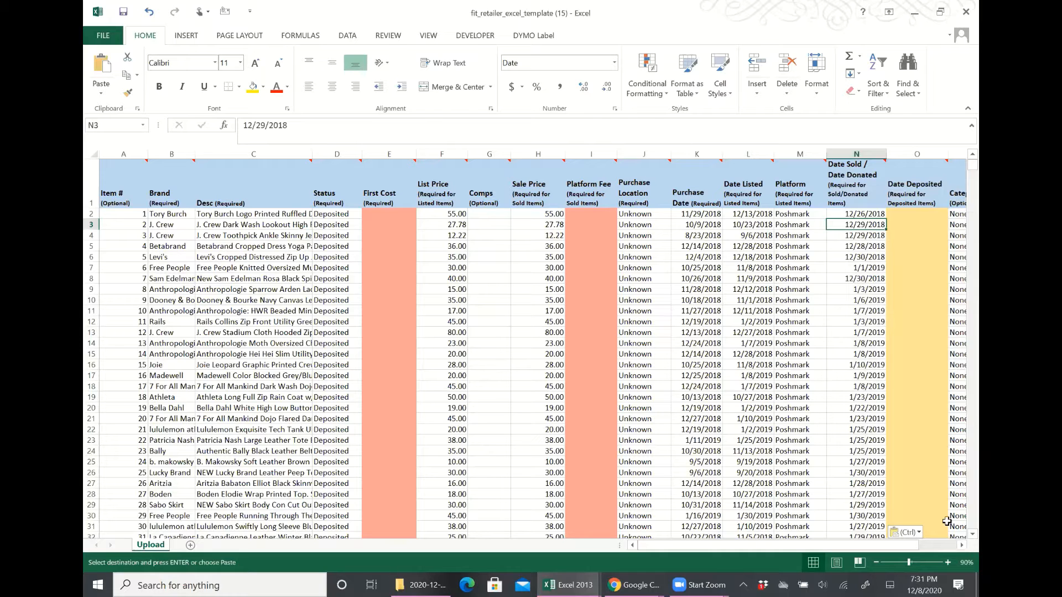
# - Select the first Category cell, P2, and copy the item categories from G2 to G903 in the sales activity report
pyautogui.click(961, 546)
pyautogui.click(961, 546)
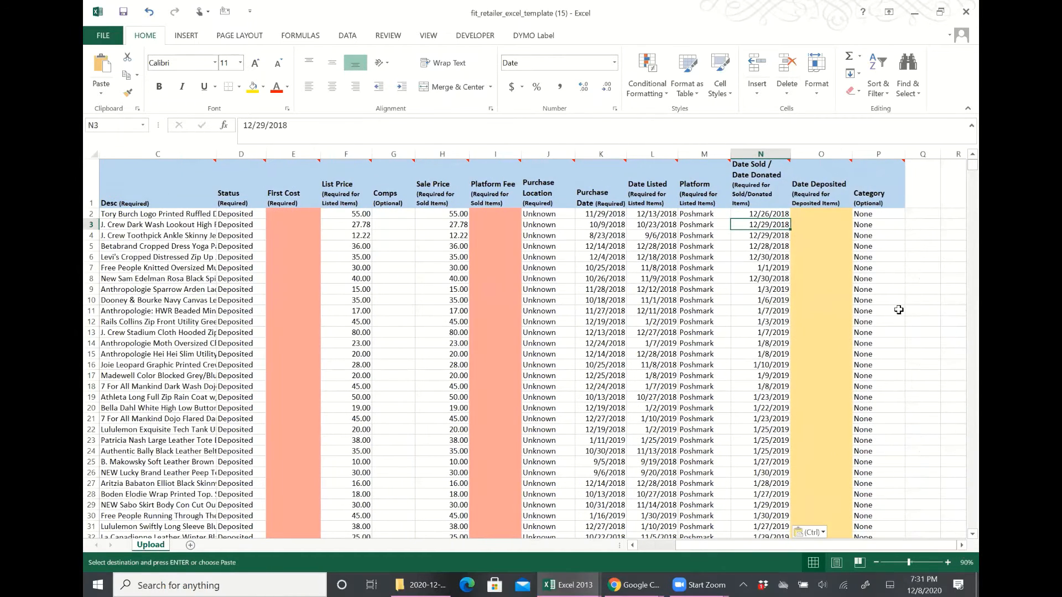
pyautogui.press('Escape')
pyautogui.click(872, 216)
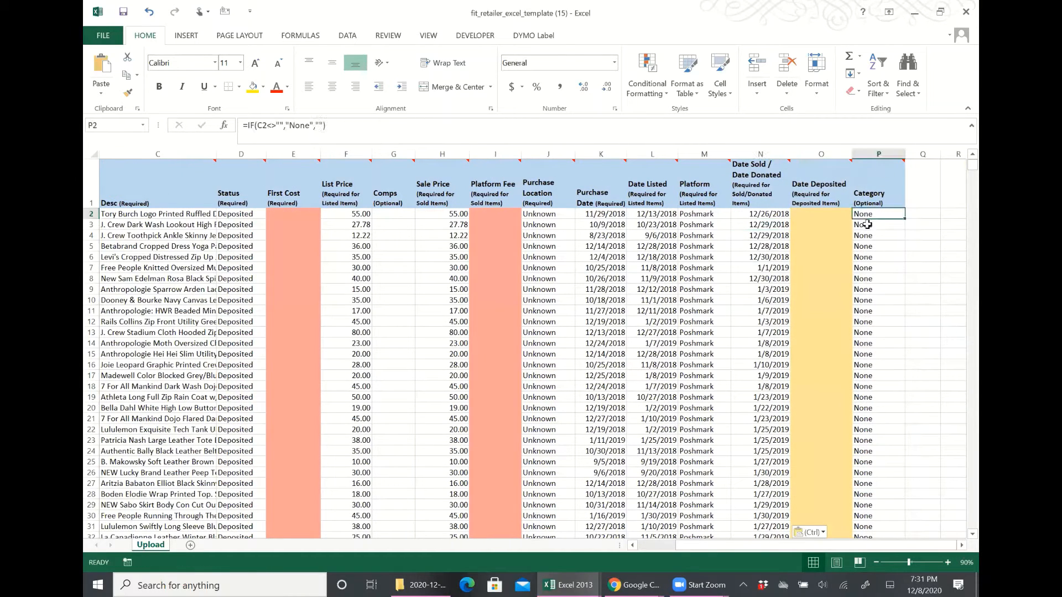
pyautogui.moveTo(571, 581)
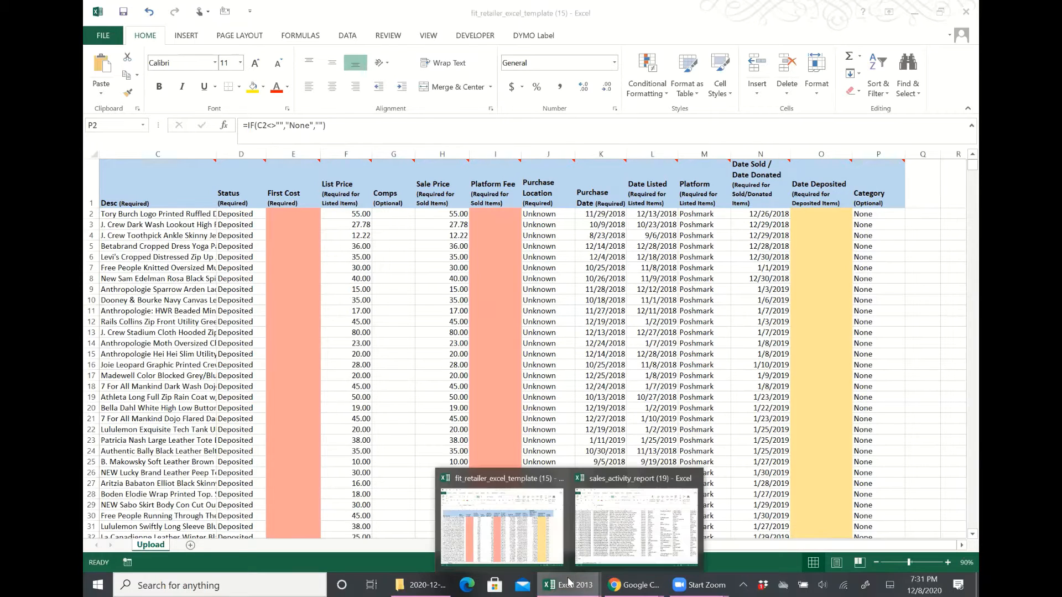
pyautogui.click(617, 499)
pyautogui.click(553, 179)
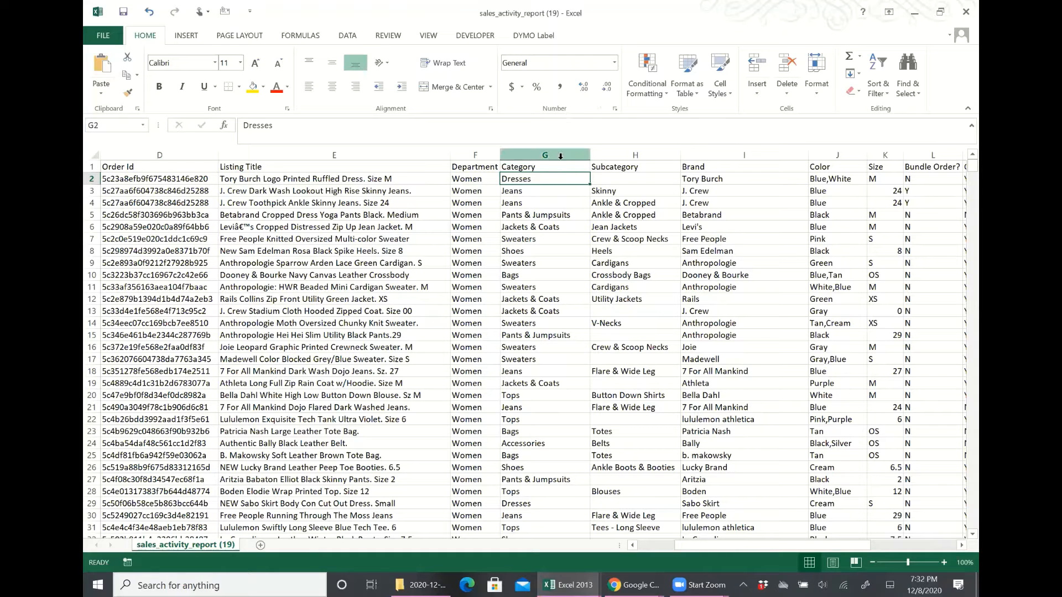
pyautogui.press('End')
pyautogui.hotkey('shift', 'Down')
pyautogui.scroll(-1, 572, 208)
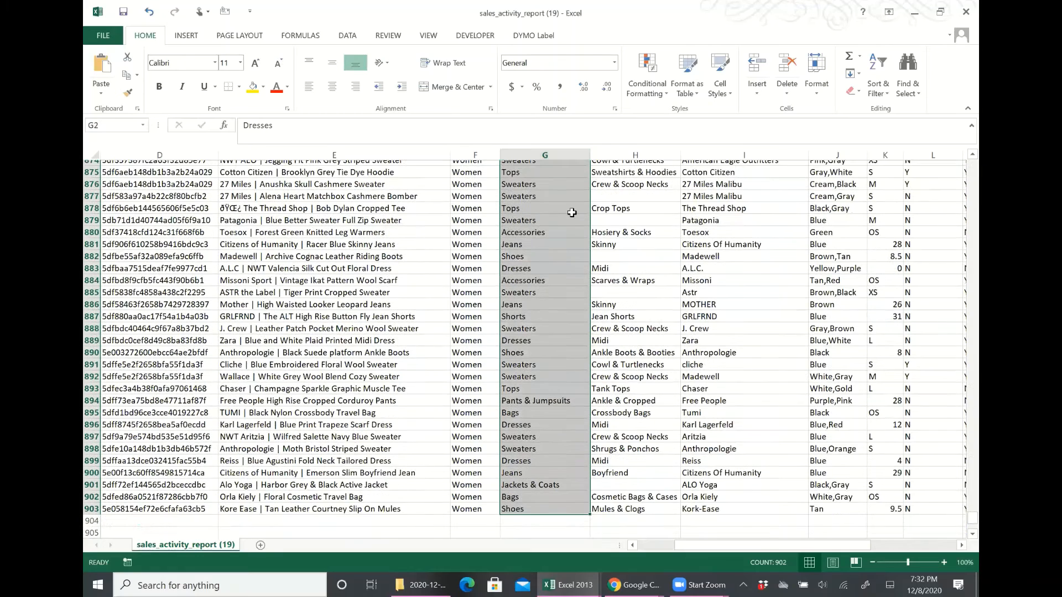
pyautogui.hotkey('ctrl', 'c')
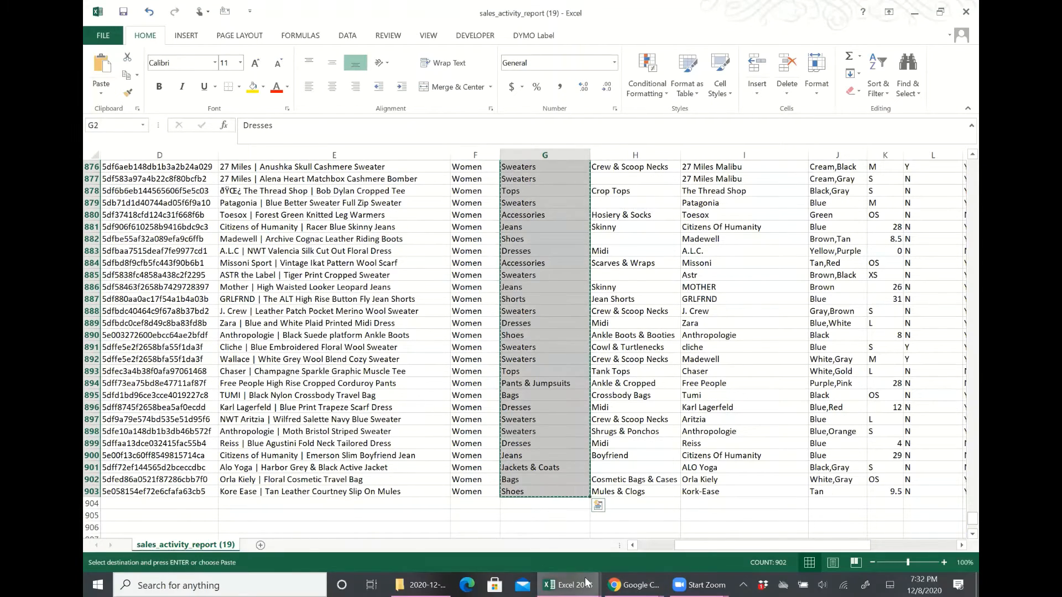
# - Paste the item categories as values into the upload template's Category column from P2
pyautogui.click(571, 585)
pyautogui.click(544, 533)
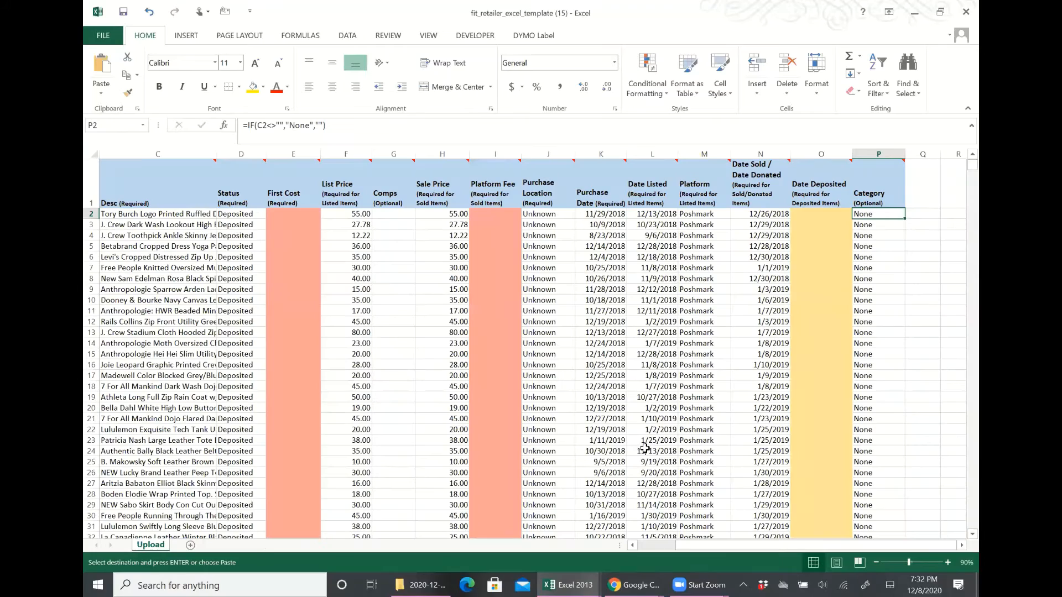
pyautogui.rightClick(867, 217)
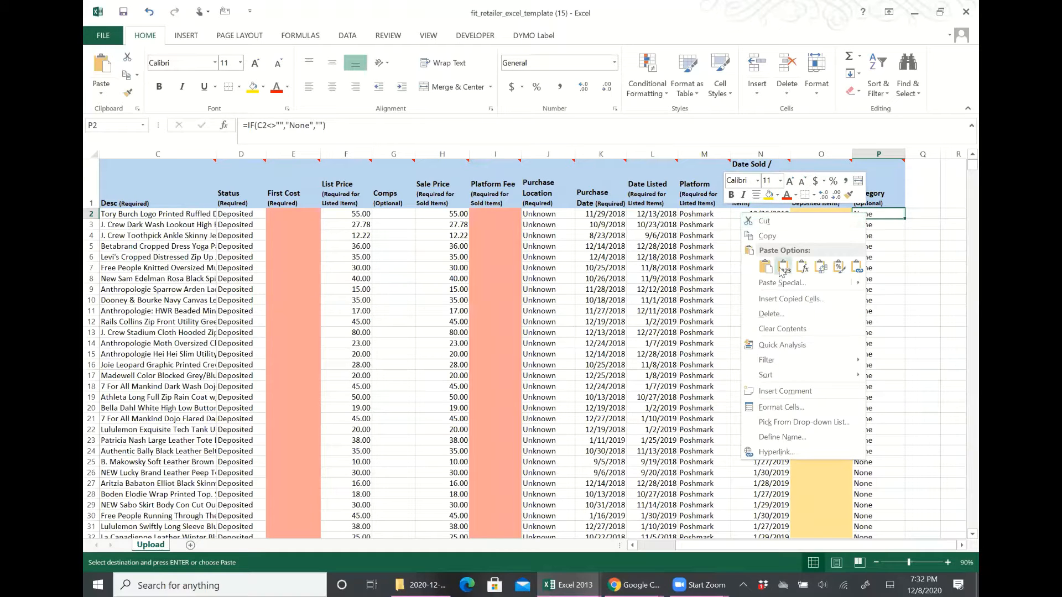
pyautogui.click(780, 267)
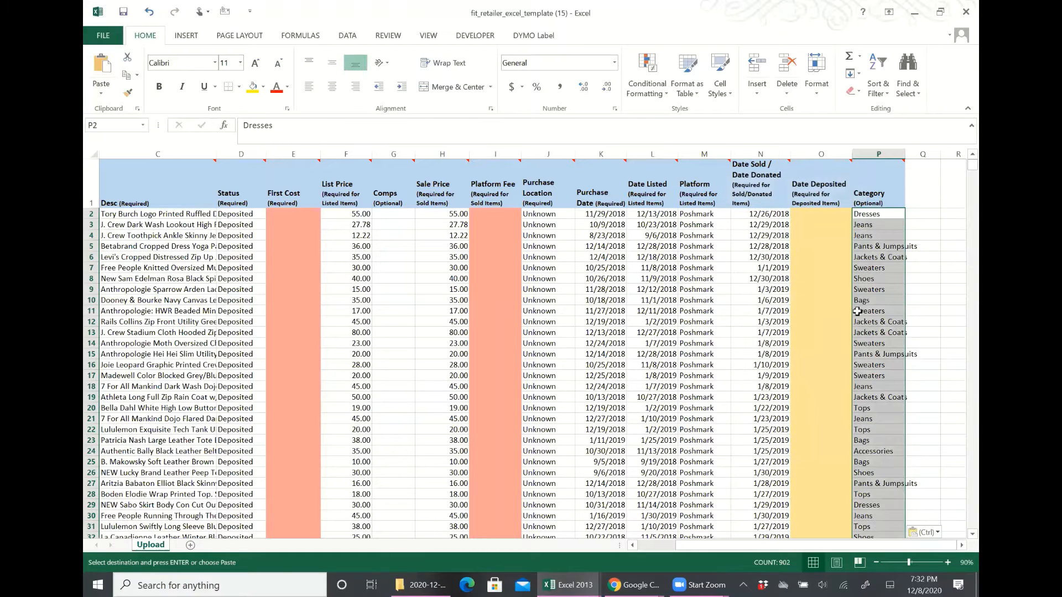
# - Review the First Cost, Platform Fee and Date Deposited columns that still need data in the upload template
pyautogui.click(824, 215)
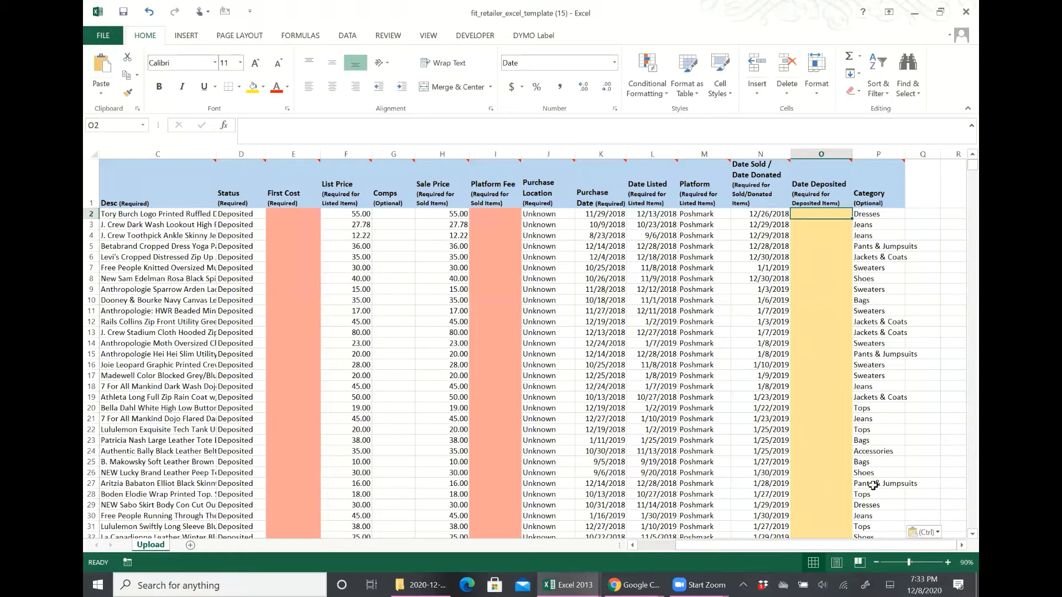
pyautogui.click(296, 195)
pyautogui.click(477, 190)
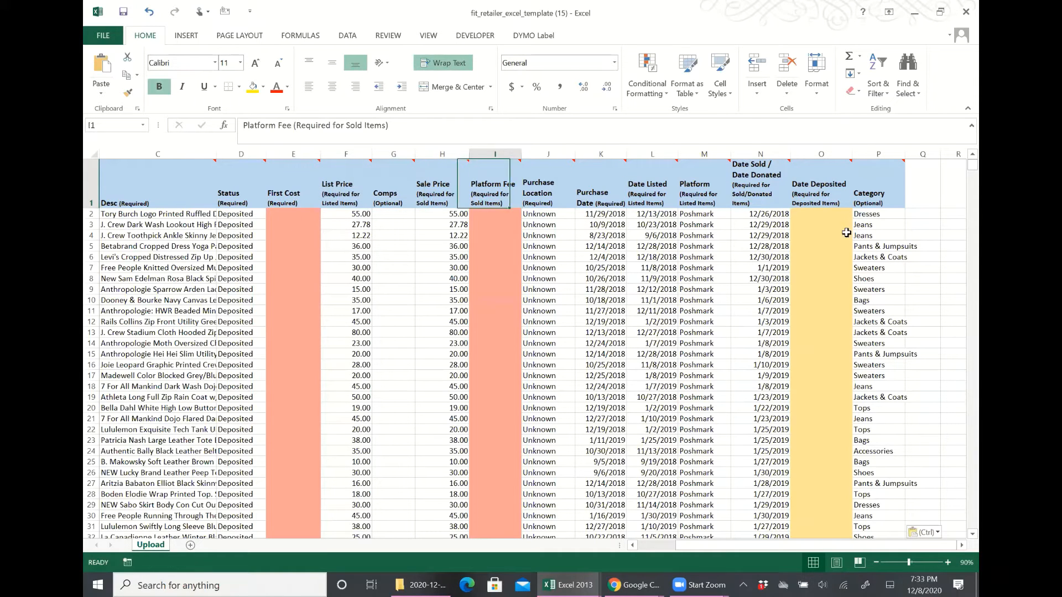
pyautogui.click(825, 205)
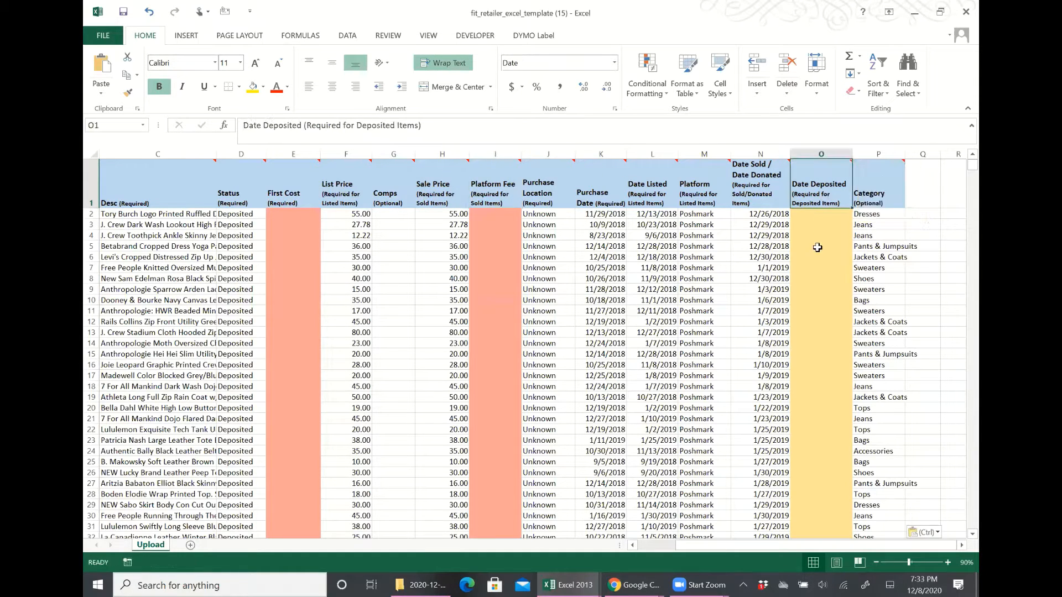
pyautogui.moveTo(830, 176)
pyautogui.press('Return')
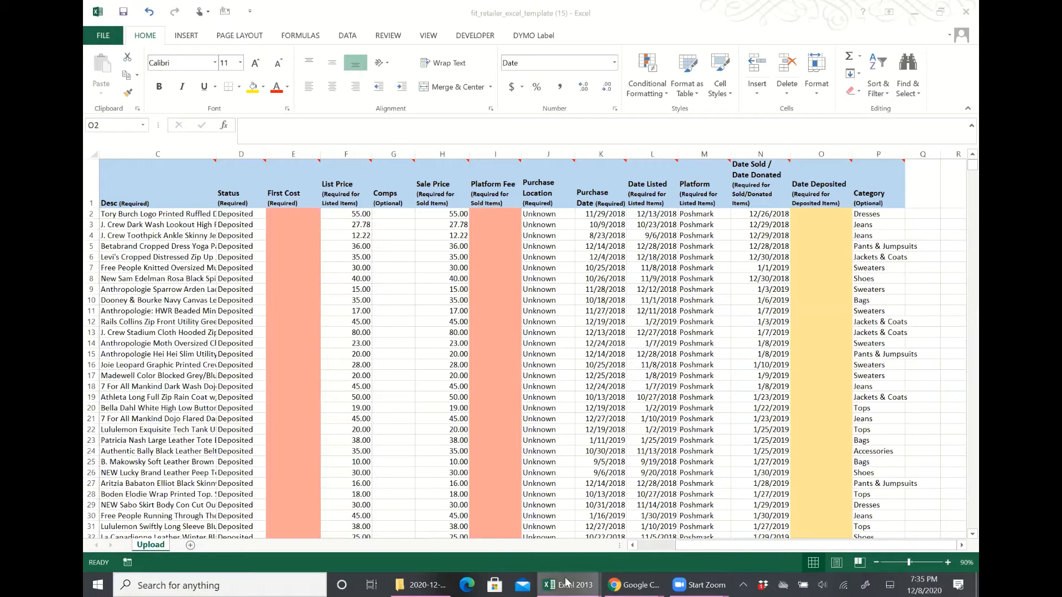
# - Switch to the Poshmark sales report and insert a blank column T between Net Earnings and Buyer State
pyautogui.moveTo(569, 584)
pyautogui.click(605, 544)
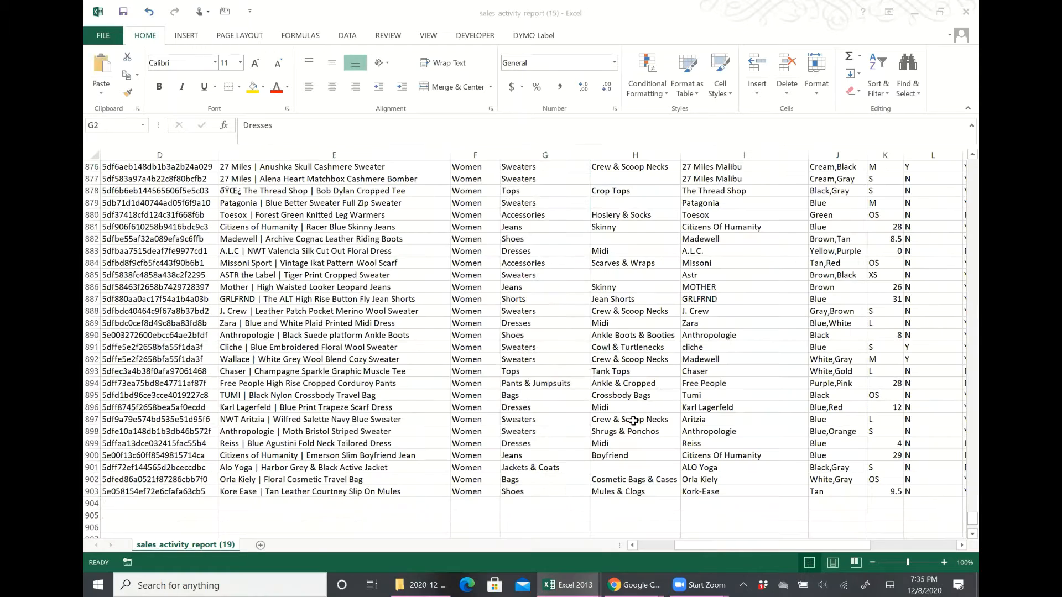
pyautogui.click(526, 154)
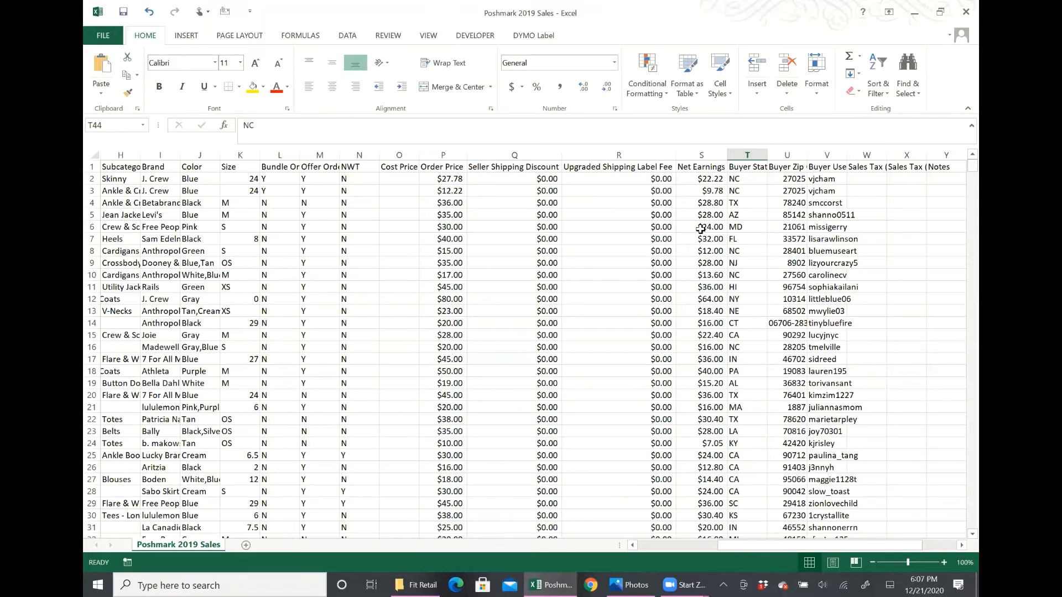
pyautogui.click(745, 155)
pyautogui.rightClick(745, 154)
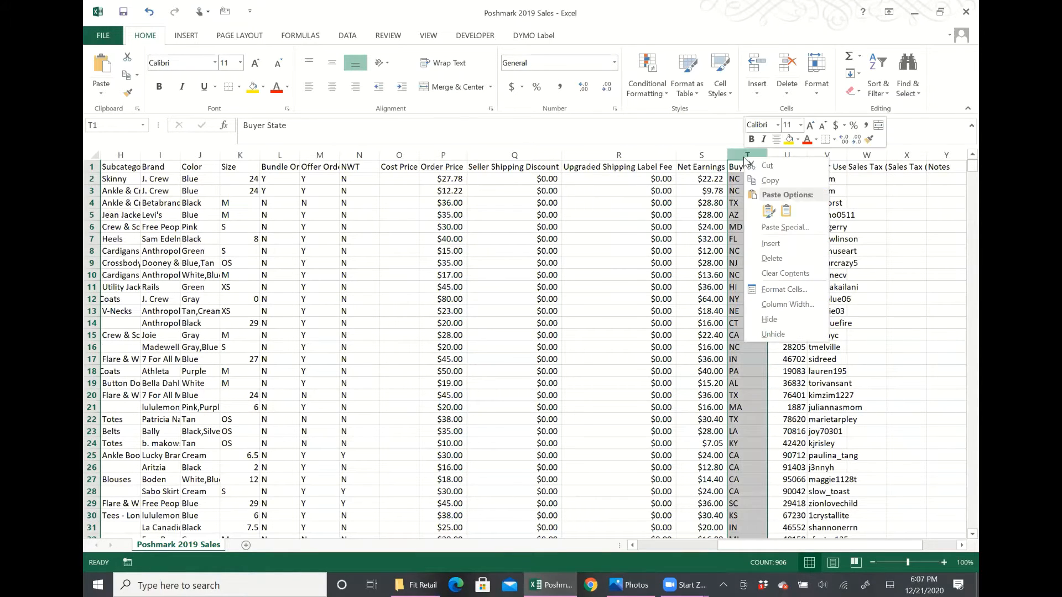
pyautogui.click(766, 244)
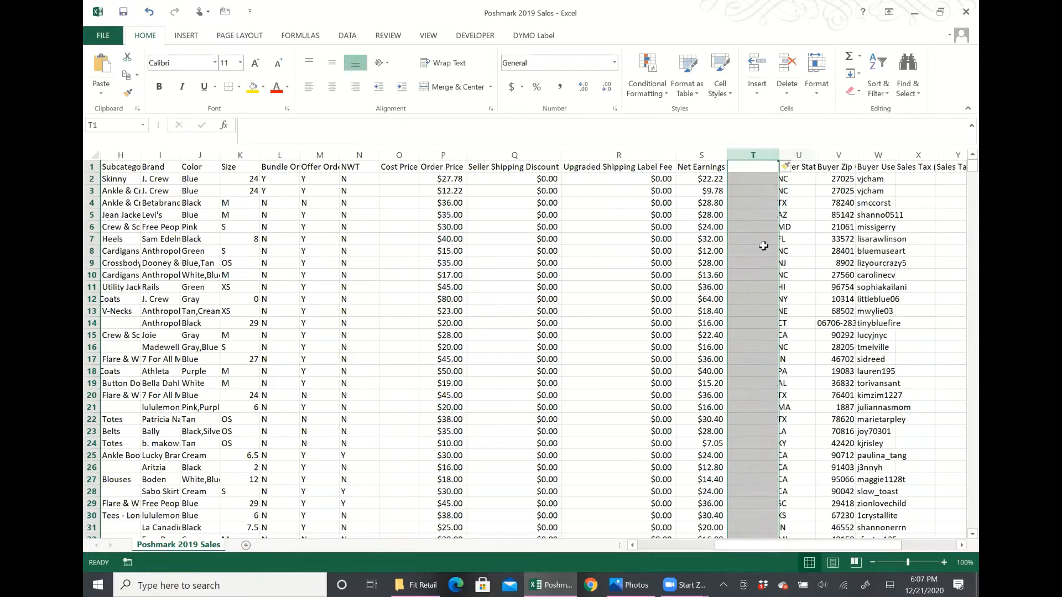
# - Title the new column FEE in T1 and fill the whole column yellow
pyautogui.click(750, 167)
pyautogui.write('F')
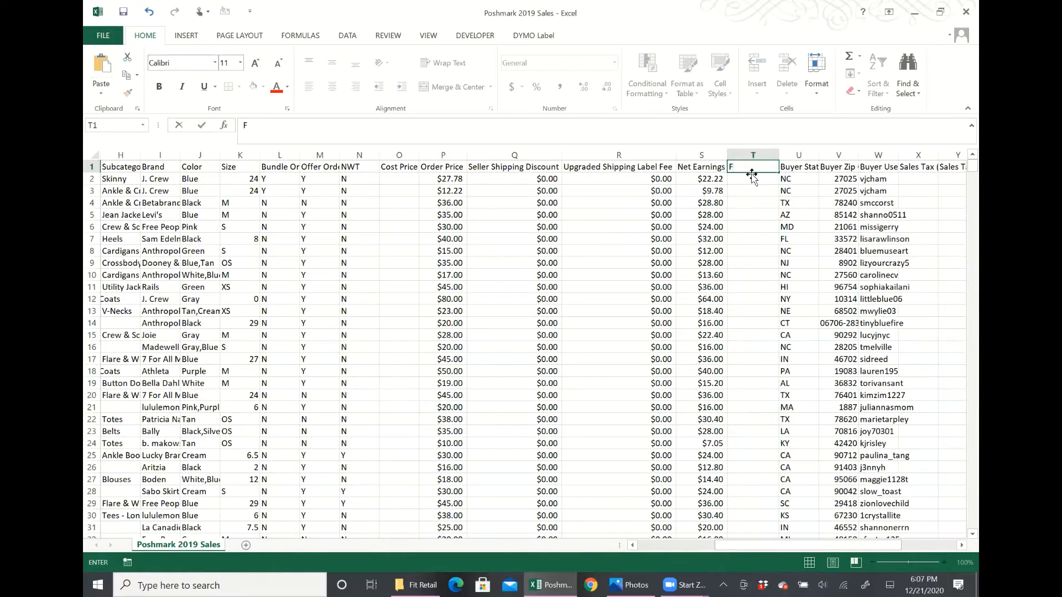
pyautogui.write('EE')
pyautogui.click(753, 155)
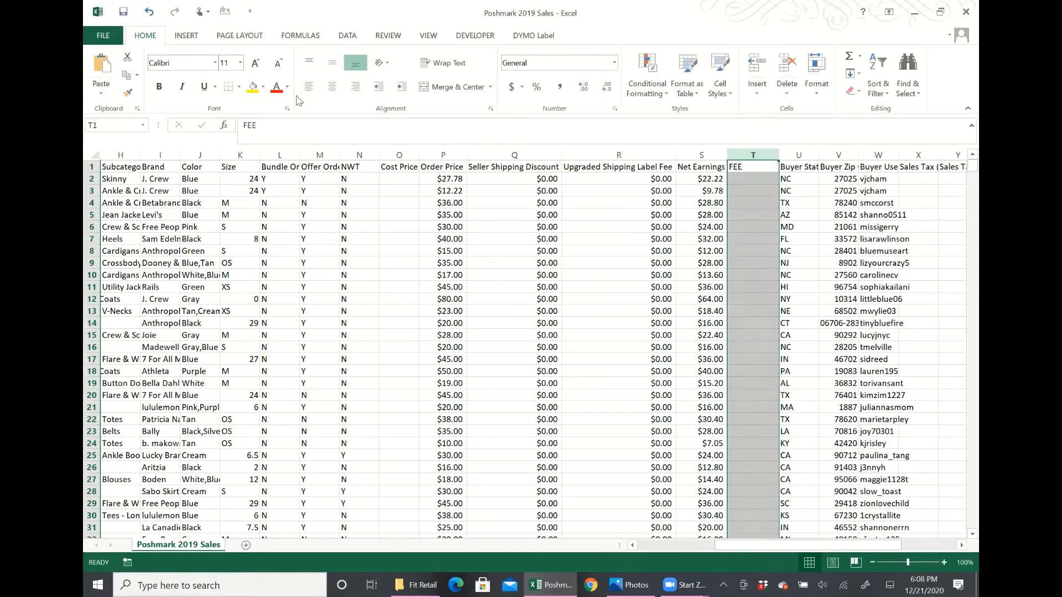
pyautogui.click(252, 87)
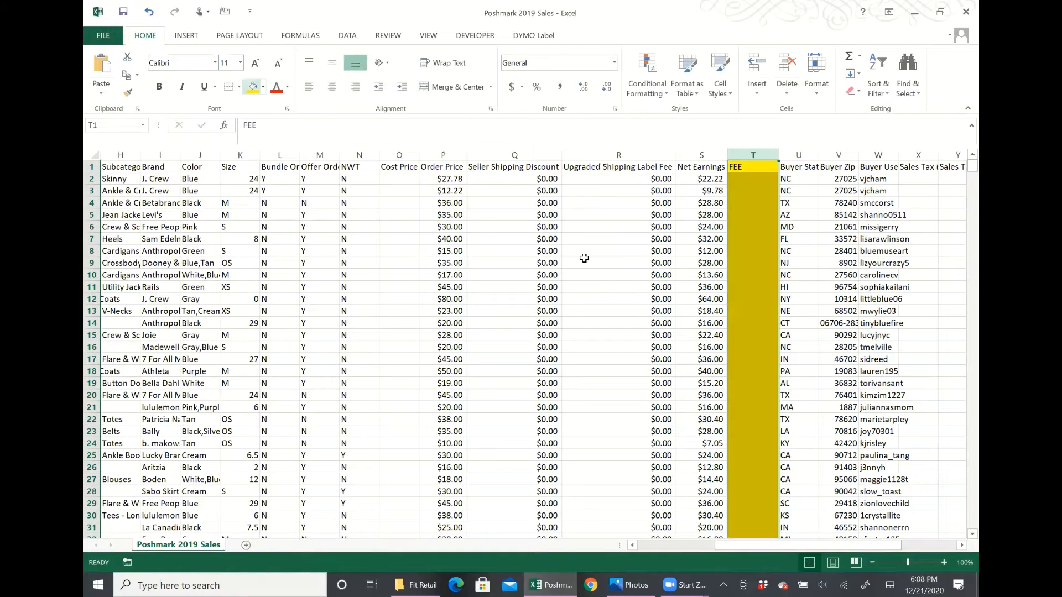
# - Enter the formula =P2-S2 in T2 to calculate the fee as order price minus net earnings
pyautogui.click(735, 202)
pyautogui.click(760, 176)
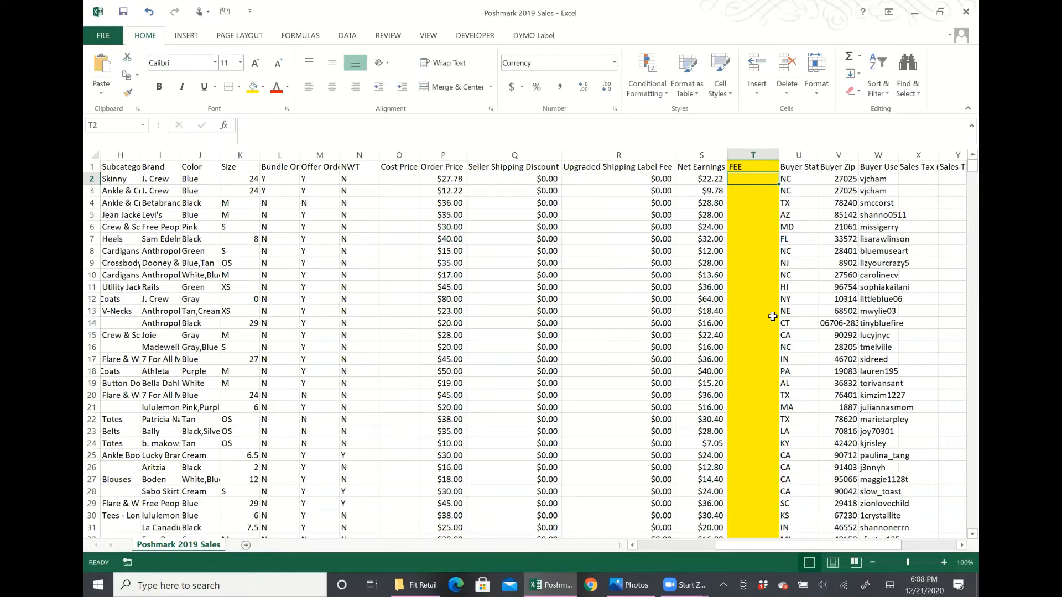
pyautogui.write('=')
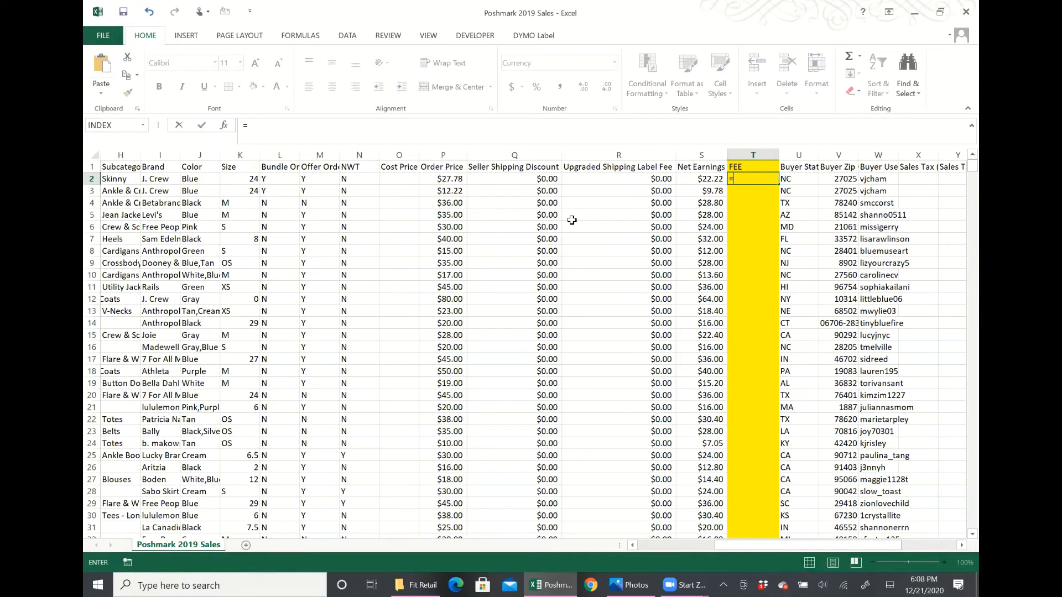
pyautogui.click(428, 178)
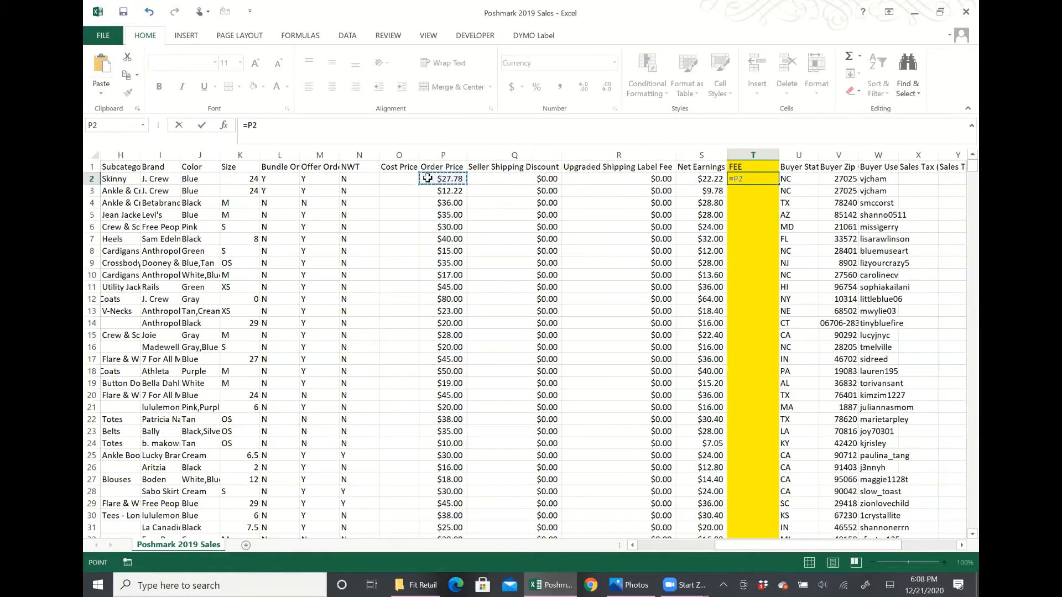
pyautogui.write('-')
pyautogui.click(692, 179)
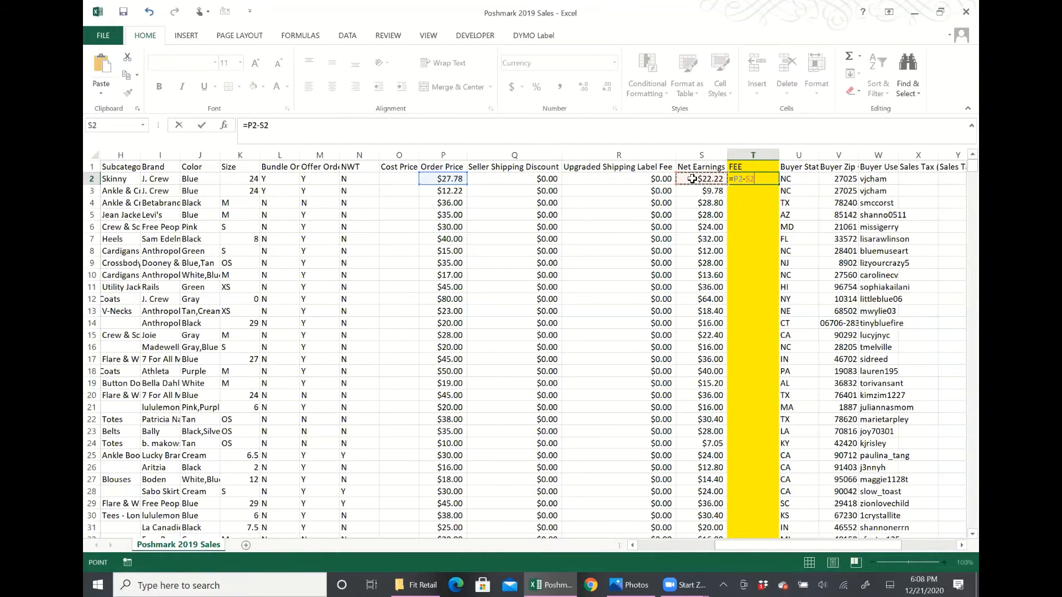
pyautogui.press('Return')
pyautogui.click(766, 179)
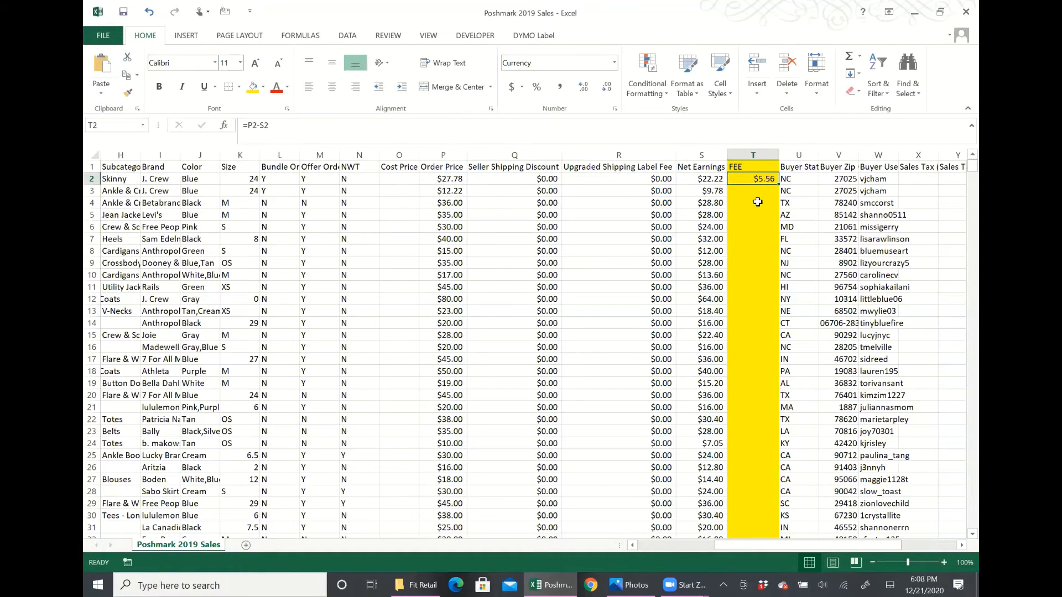
# - Copy the fee formula from T2 down the rest of the FEE column and check the filled rows
pyautogui.hotkey('ctrl', 'c')
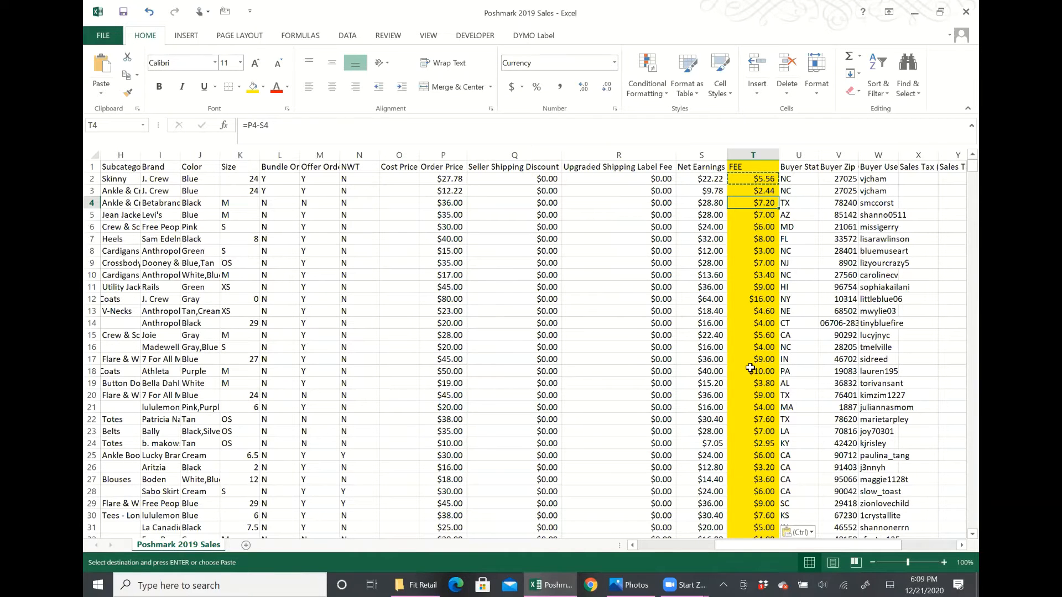
pyautogui.scroll(-2, 750, 365)
pyautogui.scroll(-5, 750, 367)
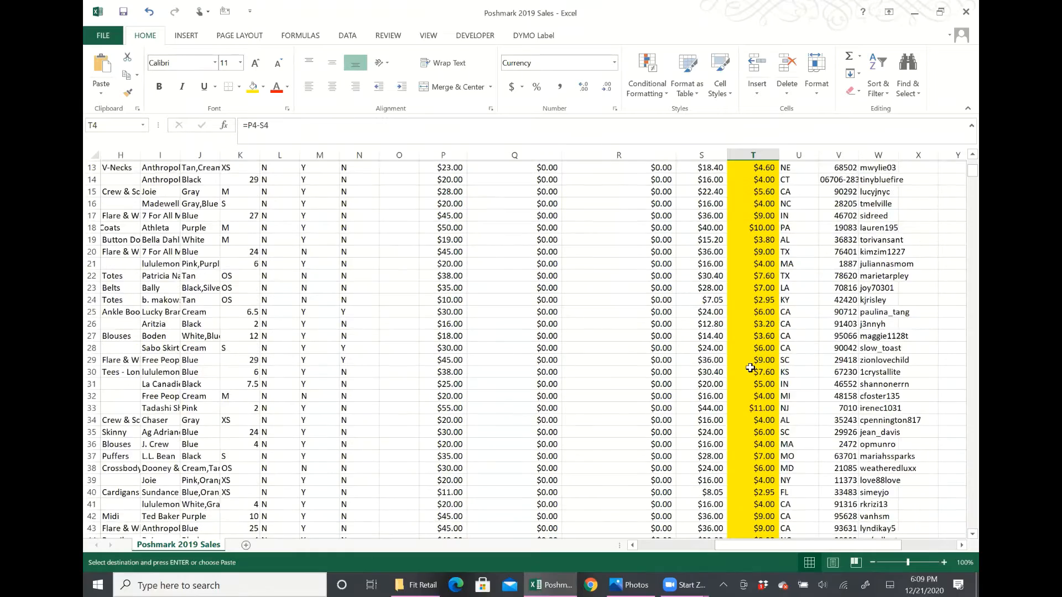
pyautogui.scroll(-6, 750, 368)
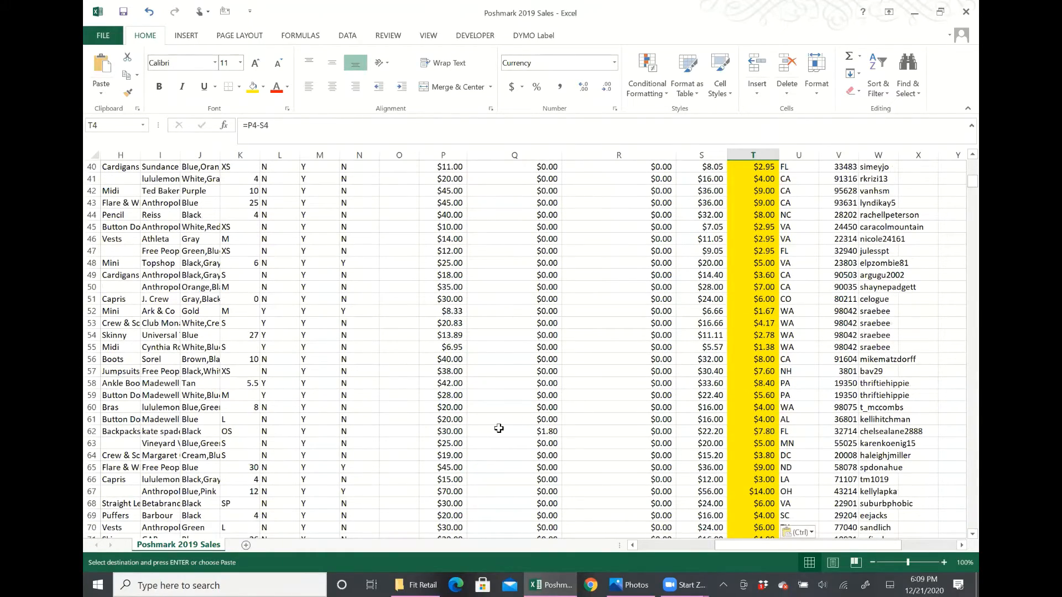
# - Examine row 62's order price, seller shipping discount, net earnings and fee to see how a discount affects the calculation
pyautogui.click(493, 431)
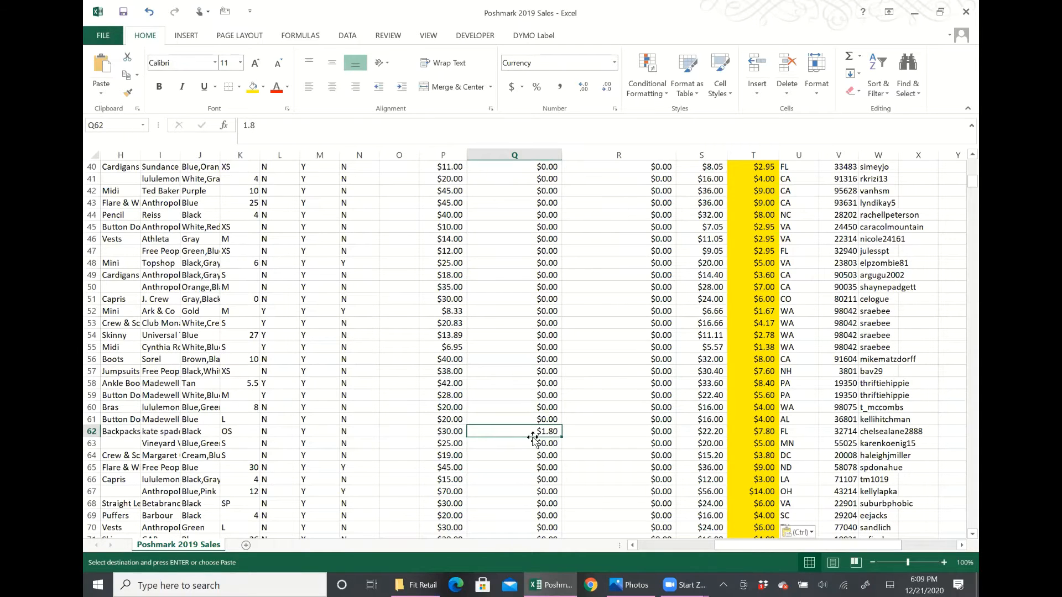
pyautogui.click(452, 434)
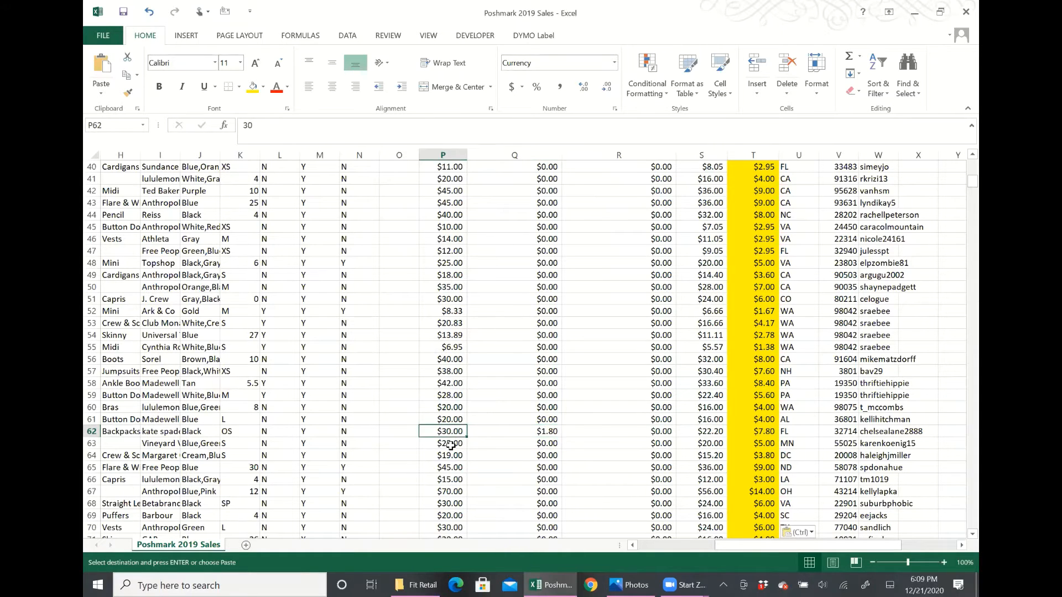
pyautogui.click(530, 432)
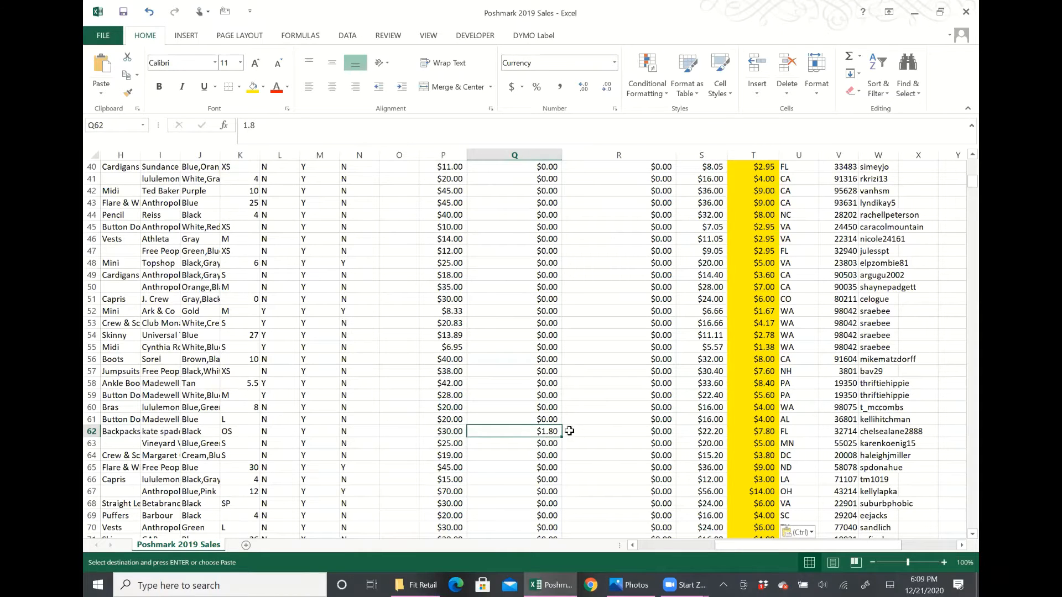
pyautogui.click(695, 436)
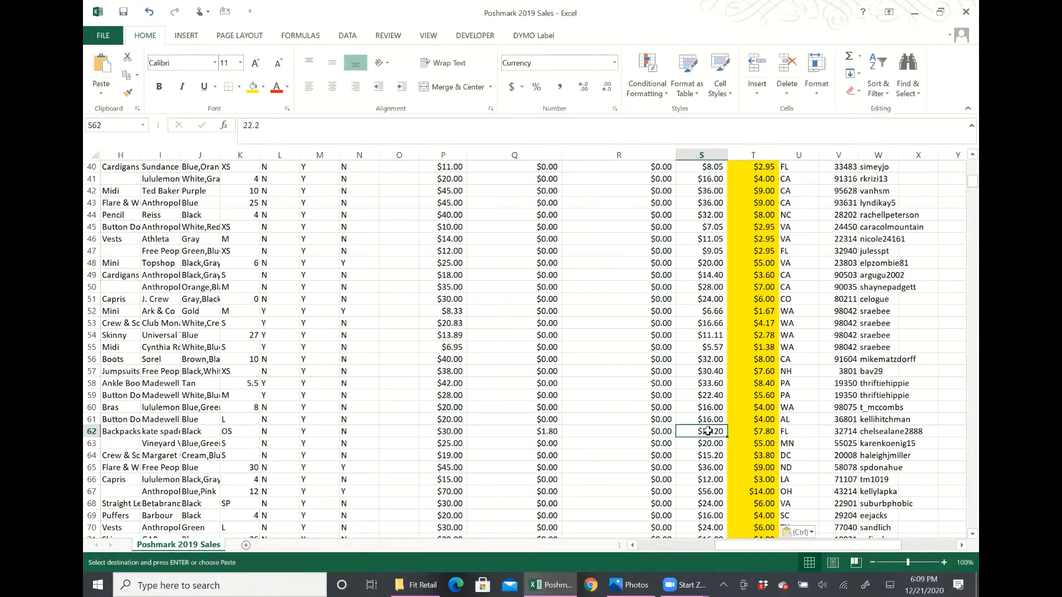
pyautogui.click(755, 431)
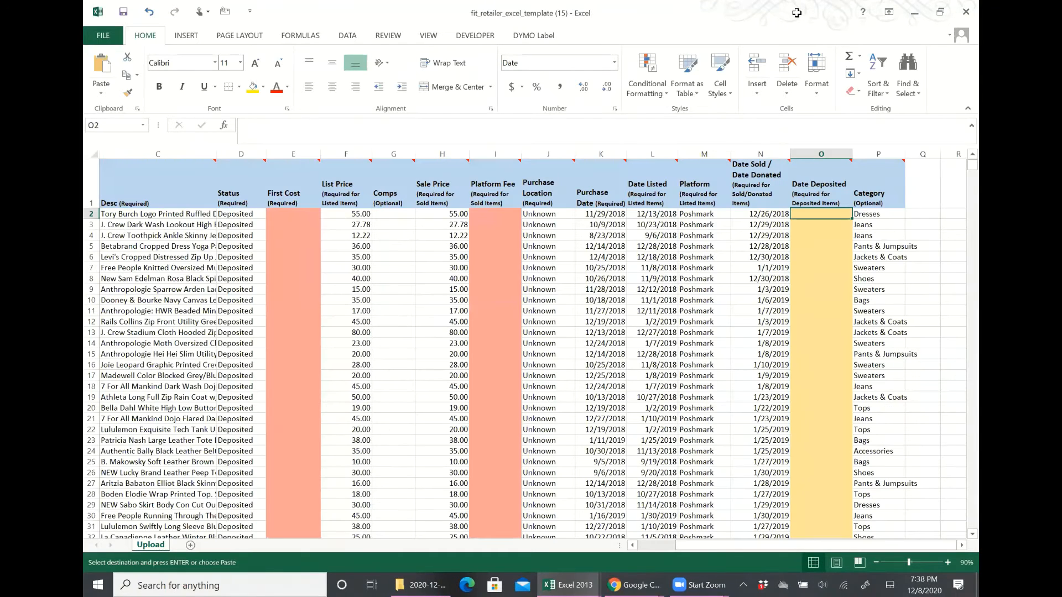
# - In the upload template, paste the copied fees as values only into the Platform Fee column starting at I2
pyautogui.click(499, 213)
pyautogui.rightClick(500, 212)
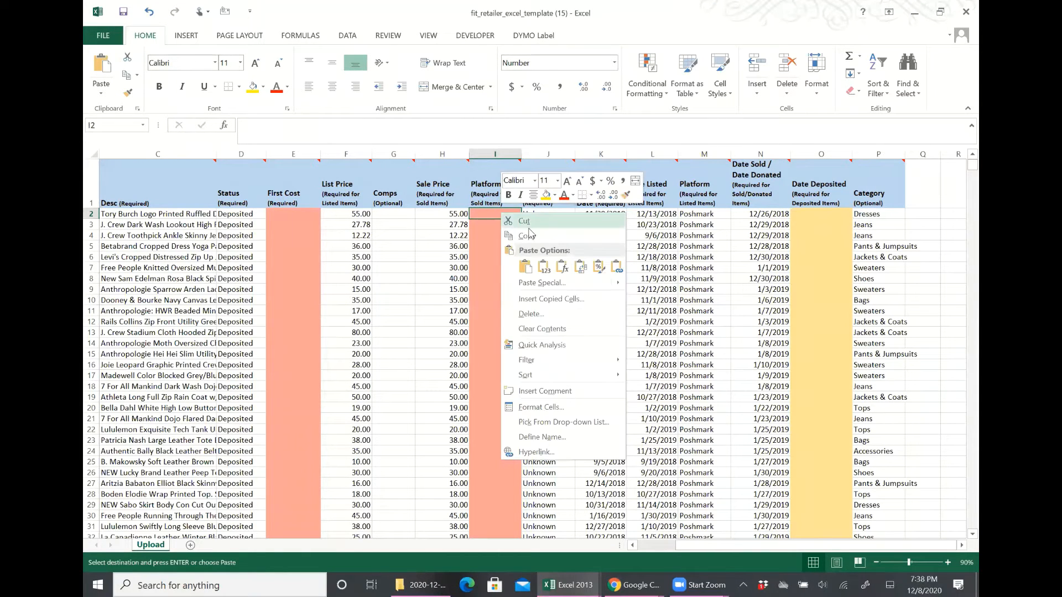
pyautogui.click(543, 270)
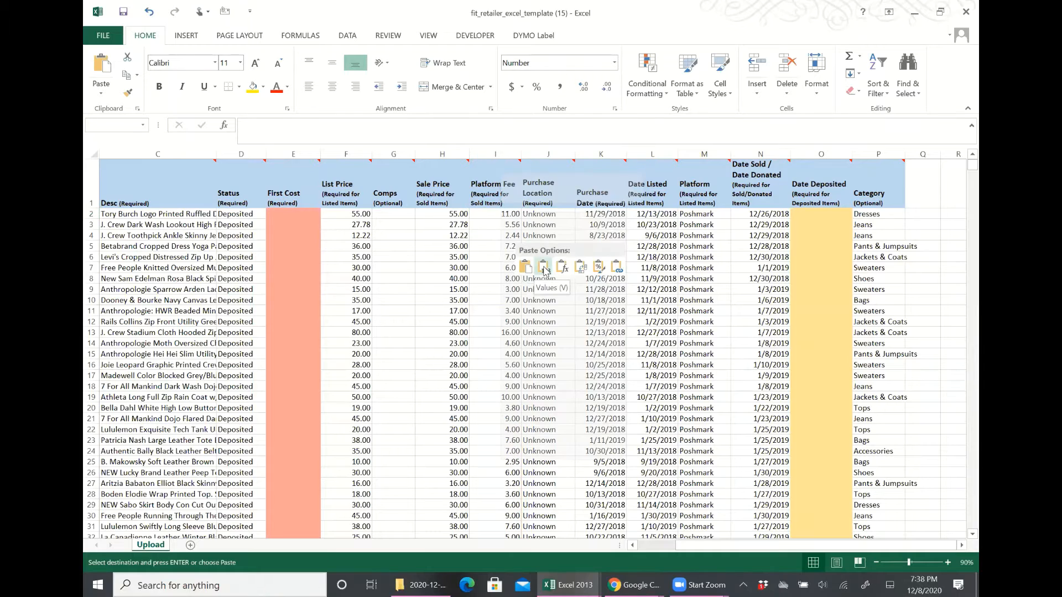
pyautogui.click(487, 233)
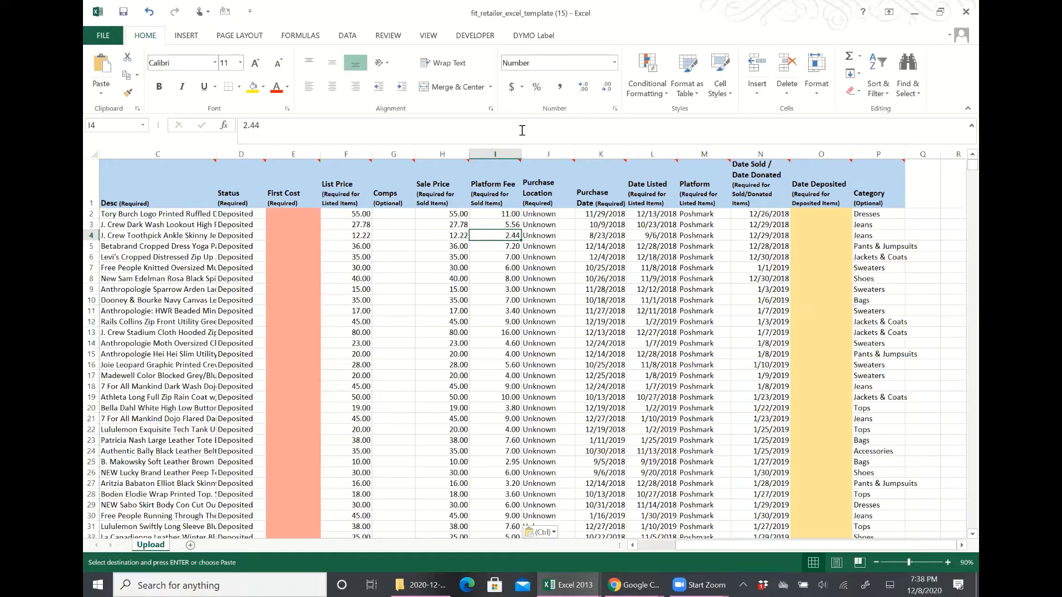
# - Review the upload template's columns from Item # through Category to see which ones are filled
pyautogui.press('Home')
pyautogui.press('Down')
pyautogui.press('Down')
pyautogui.press('Down')
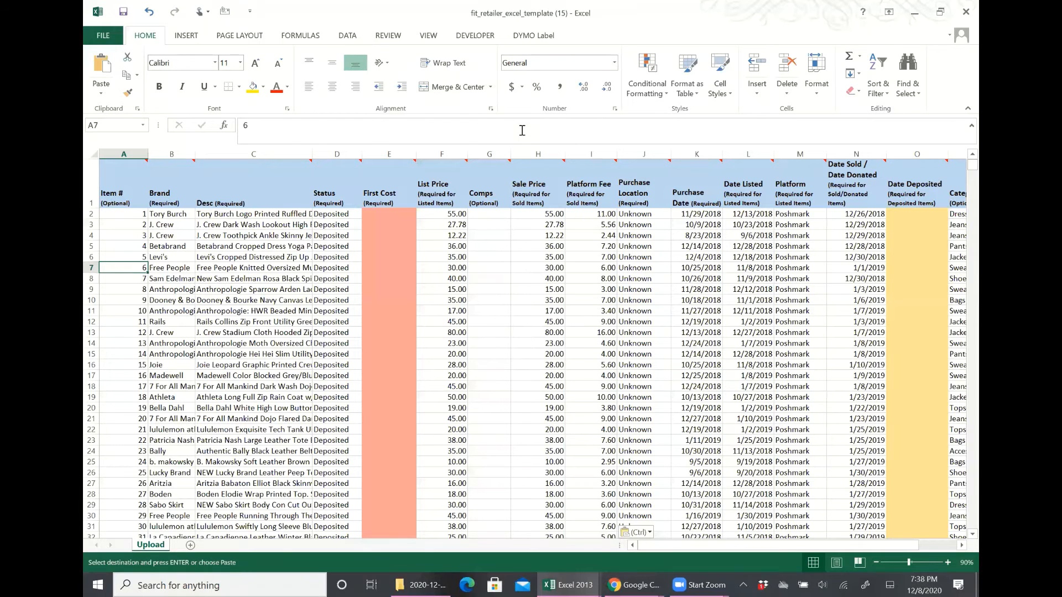
pyautogui.click(682, 256)
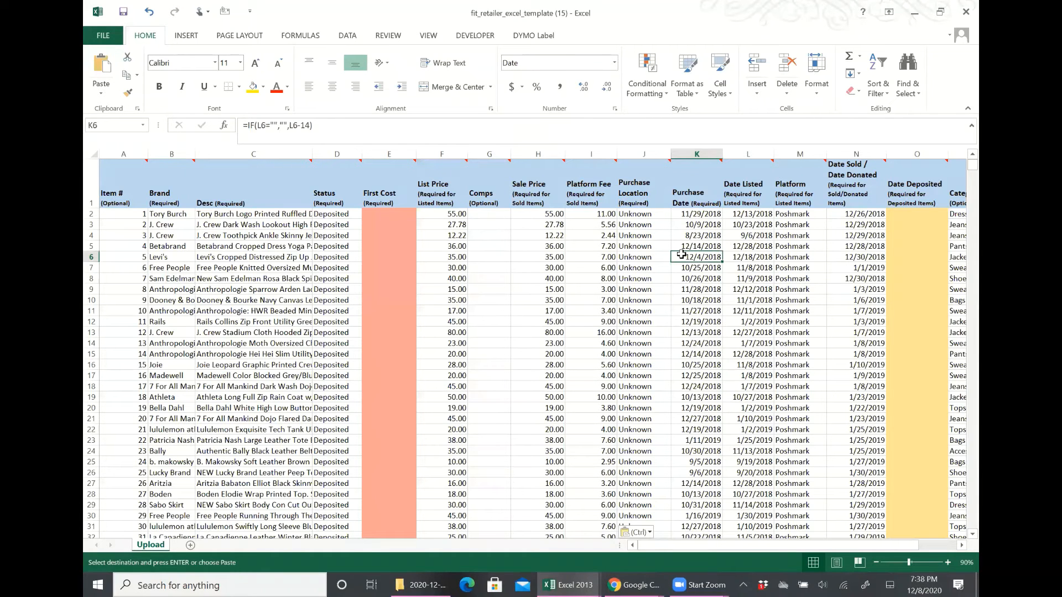
pyautogui.press('Left')
pyautogui.press('Left')
pyautogui.press('Left')
pyautogui.press('Left')
pyautogui.press('Left')
pyautogui.press('Left')
pyautogui.press('Left')
pyautogui.press('Left')
pyautogui.press('Left')
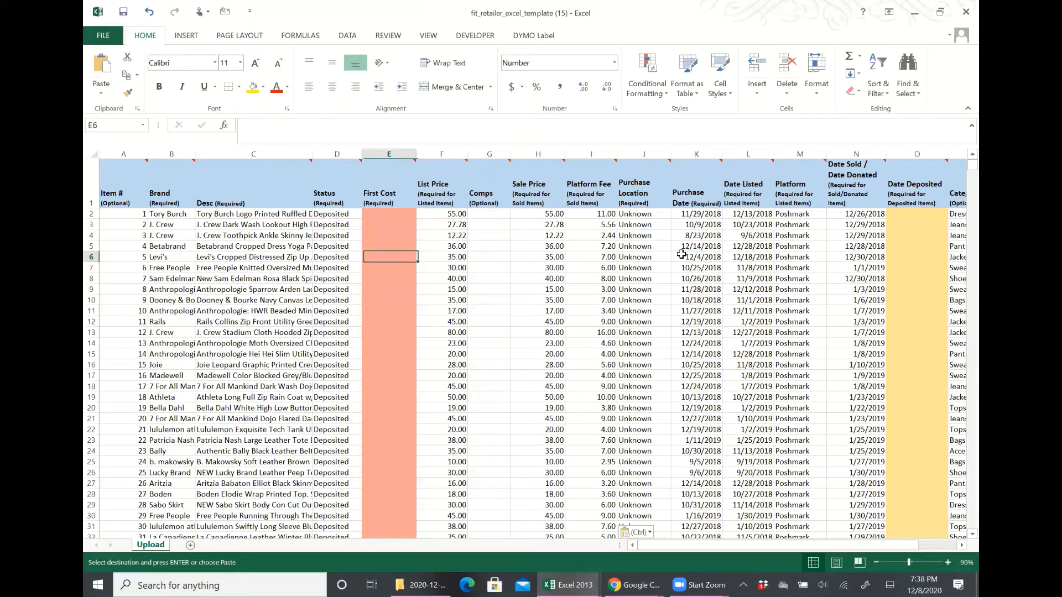
pyautogui.press('Right')
pyautogui.press('Right')
pyautogui.press('Right')
pyautogui.press('Right')
pyautogui.press('Right')
pyautogui.press('Right')
pyautogui.press('Right')
pyautogui.press('Right')
pyautogui.press('Right')
pyautogui.press('Right')
pyautogui.press('Right')
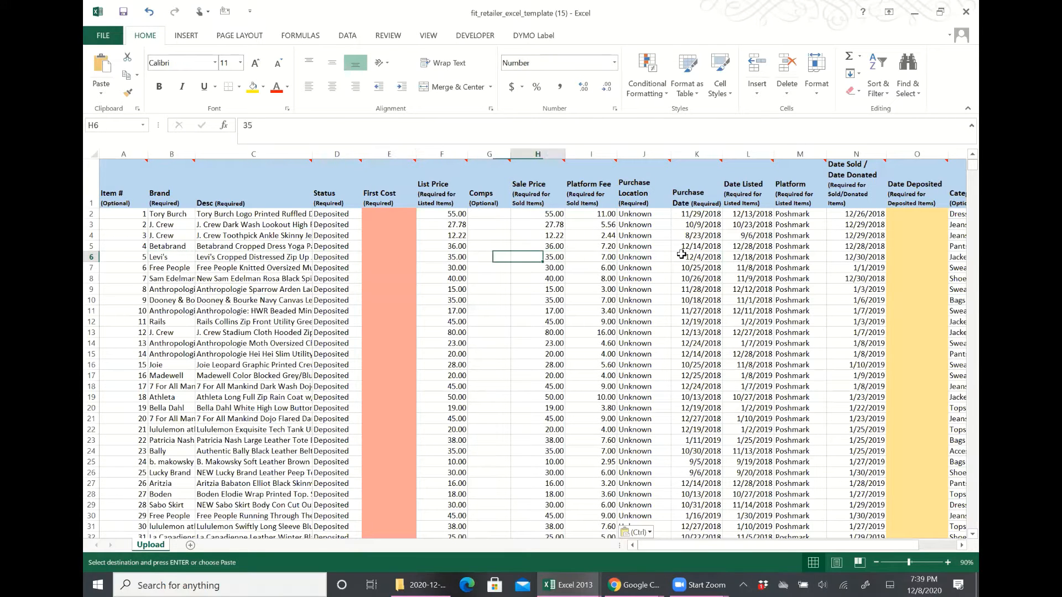
pyautogui.press('Right')
pyautogui.press('Right')
pyautogui.press('Right')
pyautogui.press('Right')
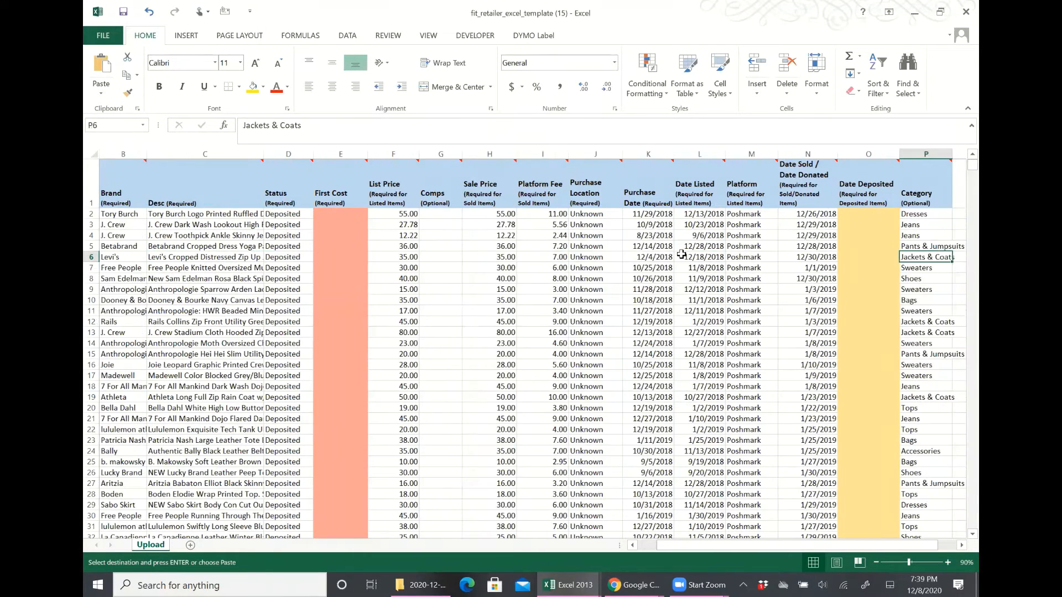
# - Check row 6 back from Date Deposited through Platform, Date Listed, Purchase Location and the price columns to Item #
pyautogui.press('Left')
pyautogui.press('Left')
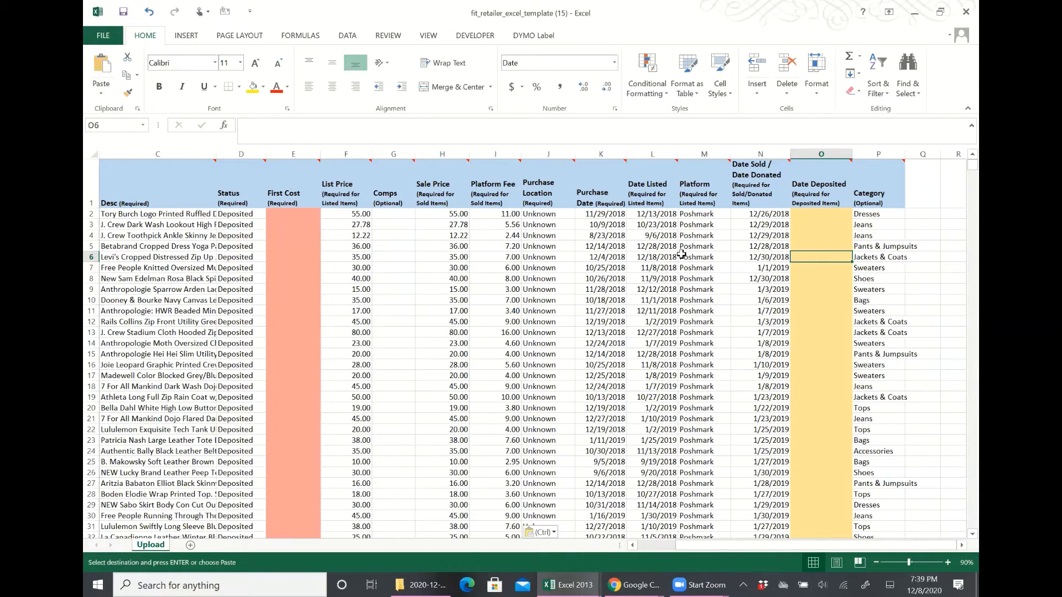
pyautogui.press('Left')
pyautogui.press('Left')
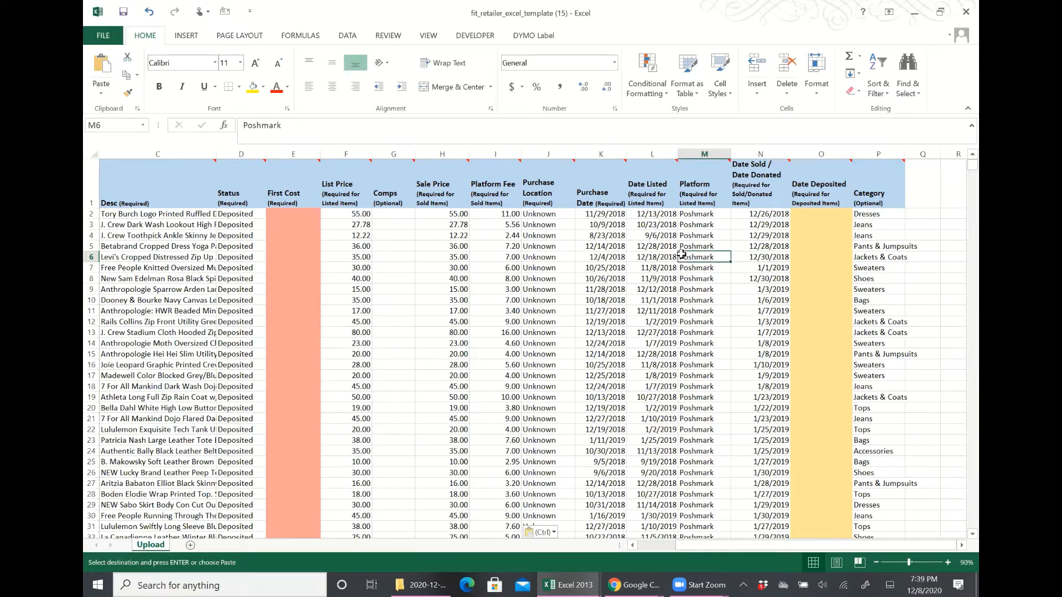
pyautogui.press('Left')
pyautogui.press('Left')
pyautogui.press('Left')
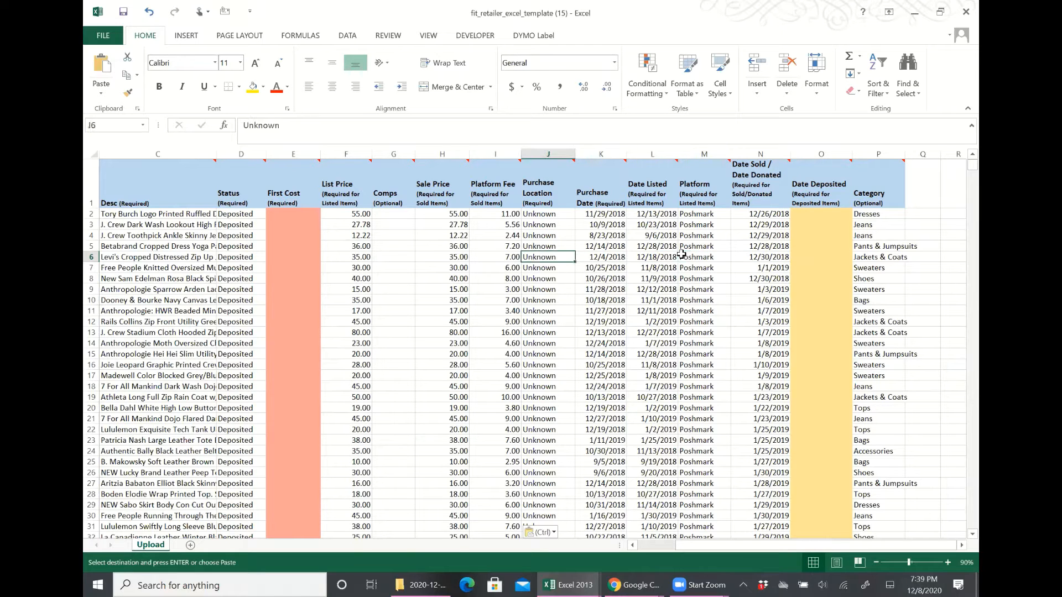
pyautogui.press('Right')
pyautogui.press('Right')
pyautogui.press('Right')
pyautogui.press('Left')
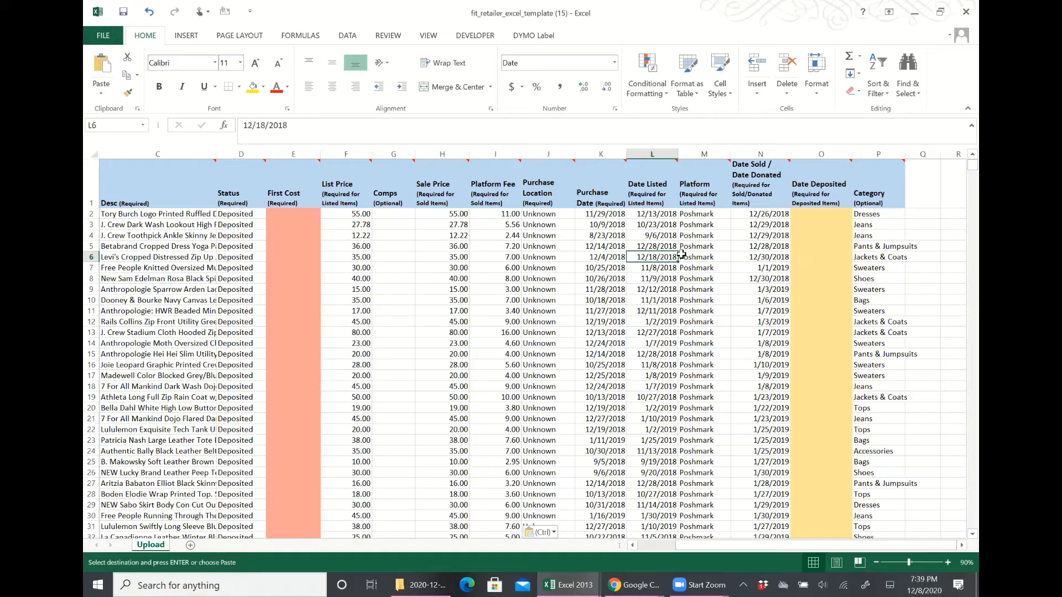
pyautogui.press('Left')
pyautogui.press('Left')
pyautogui.press('Left')
pyautogui.press('Left')
pyautogui.press('Left')
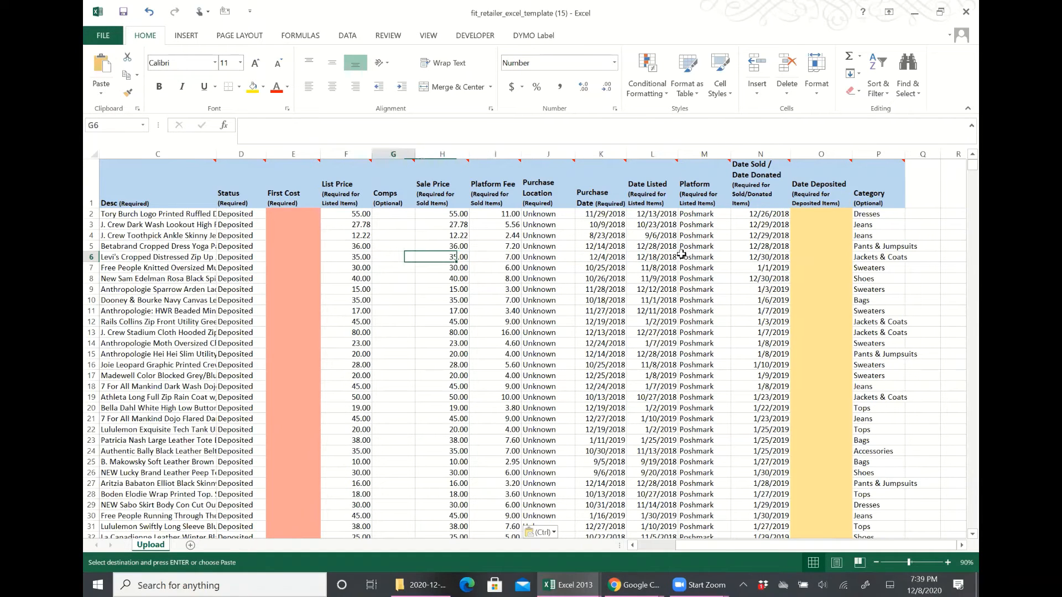
pyautogui.press('Left')
pyautogui.press('Left')
pyautogui.press('Left')
pyautogui.press('Left')
pyautogui.press('Left')
pyautogui.press('Left')
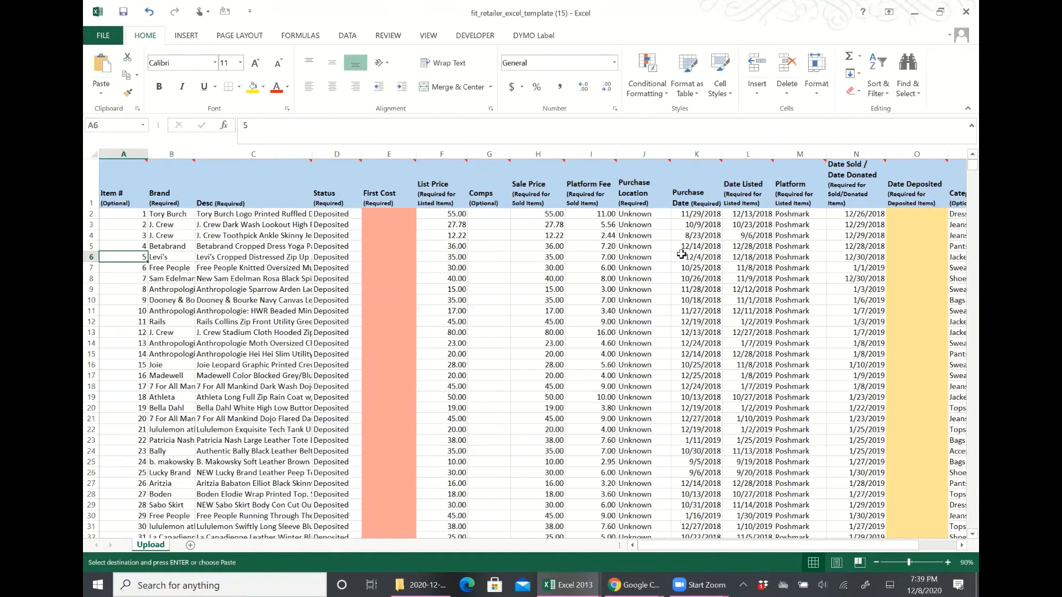
# - Select the first empty First Cost cell, E2, and clear the pending copy selection
pyautogui.press('Right')
pyautogui.press('Right')
pyautogui.press('Right')
pyautogui.press('Right')
pyautogui.press('Up')
pyautogui.hotkey('ctrl', 'v')
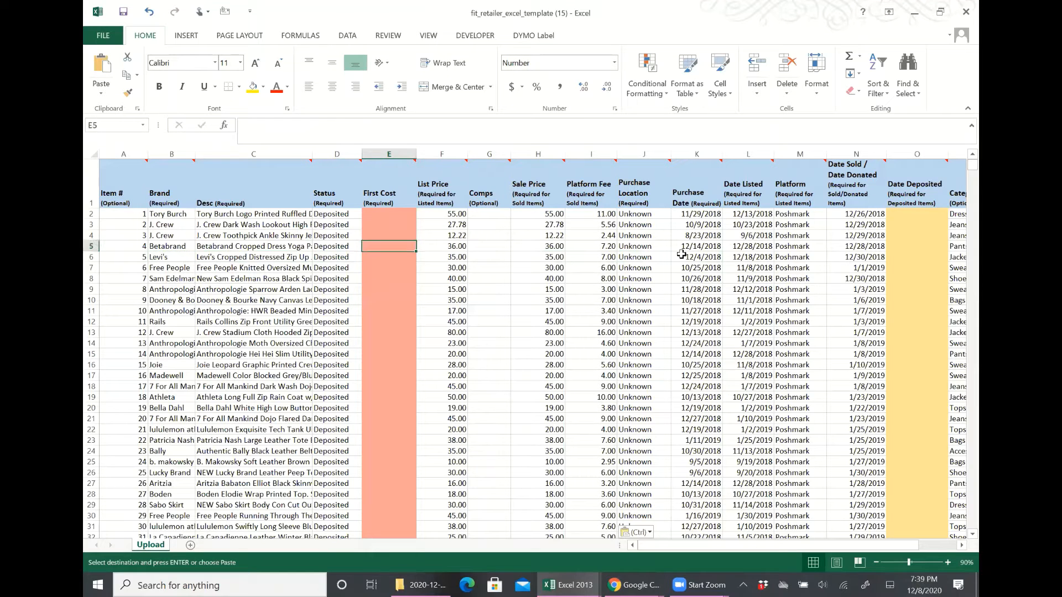
pyautogui.press('Up')
pyautogui.press('Up')
pyautogui.press('Up')
pyautogui.press('Up')
pyautogui.press('Down')
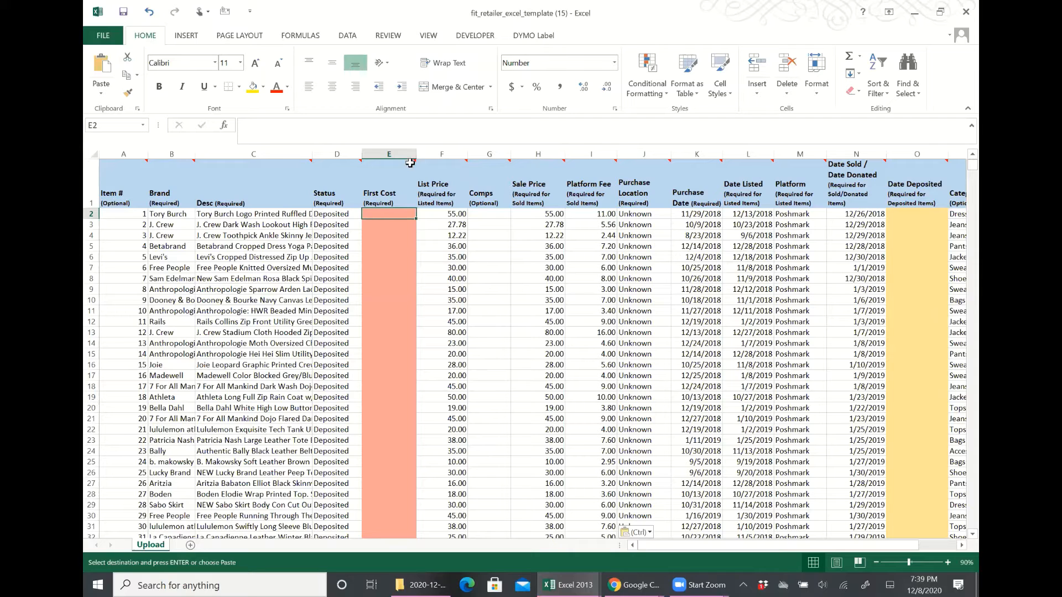
pyautogui.press('Escape')
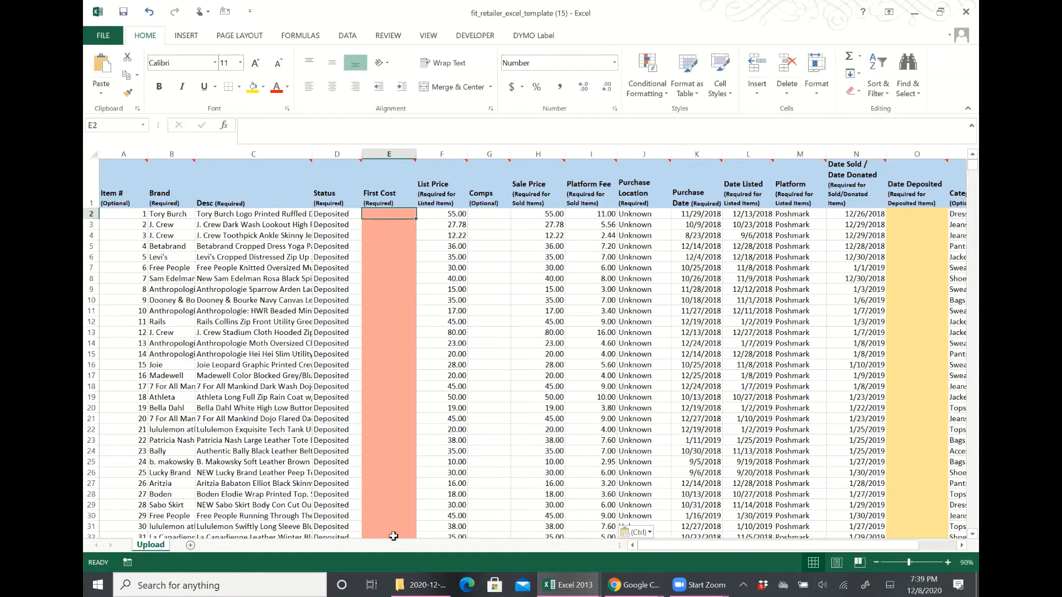
# - Select the whole header row 1 of the upload template and turn on column filters
pyautogui.click(277, 216)
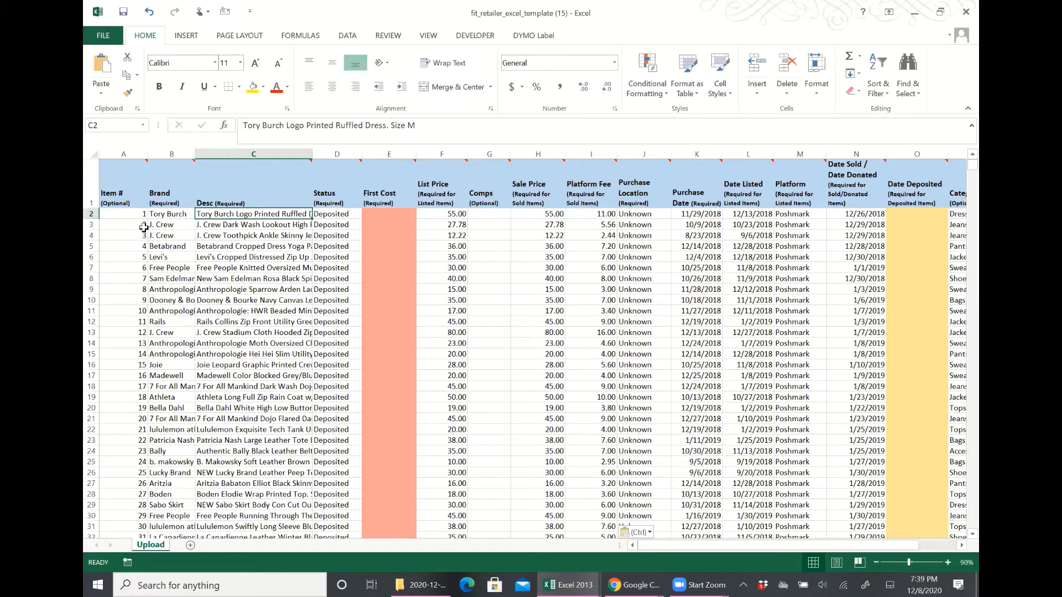
pyautogui.moveTo(134, 217)
pyautogui.mouseDown()
pyautogui.moveTo(133, 244)
pyautogui.moveTo(136, 226)
pyautogui.mouseUp()
pyautogui.click(167, 226)
pyautogui.click(92, 181)
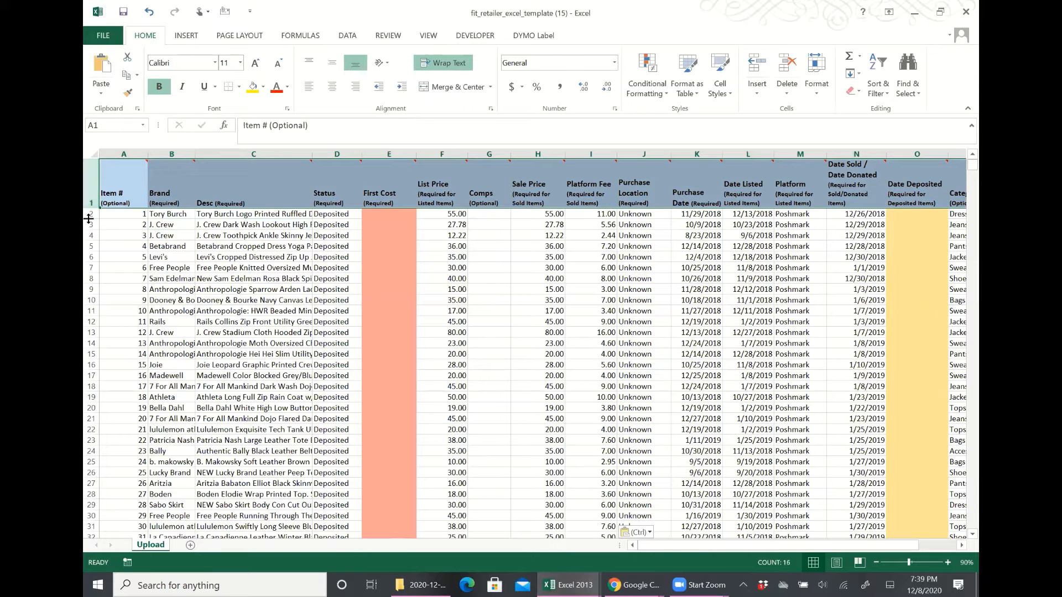
pyautogui.click(136, 224)
pyautogui.click(92, 188)
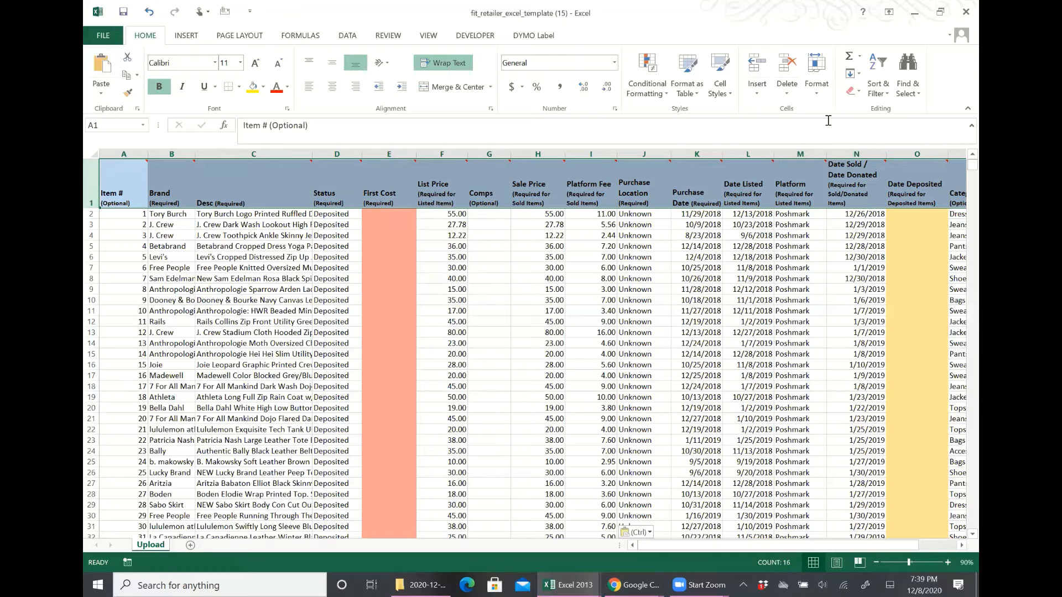
pyautogui.click(889, 97)
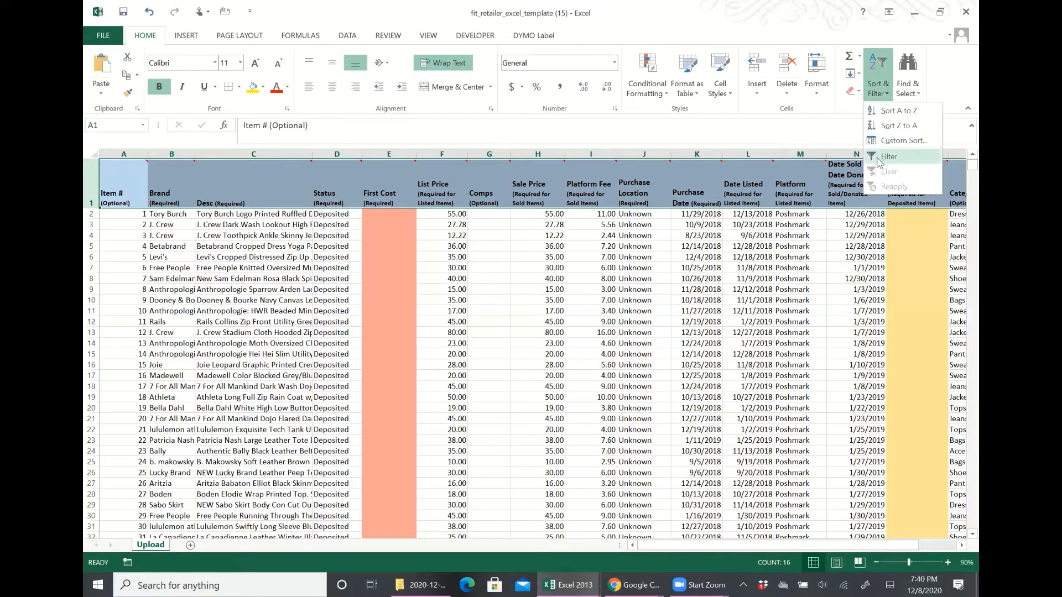
pyautogui.click(887, 156)
pyautogui.click(460, 299)
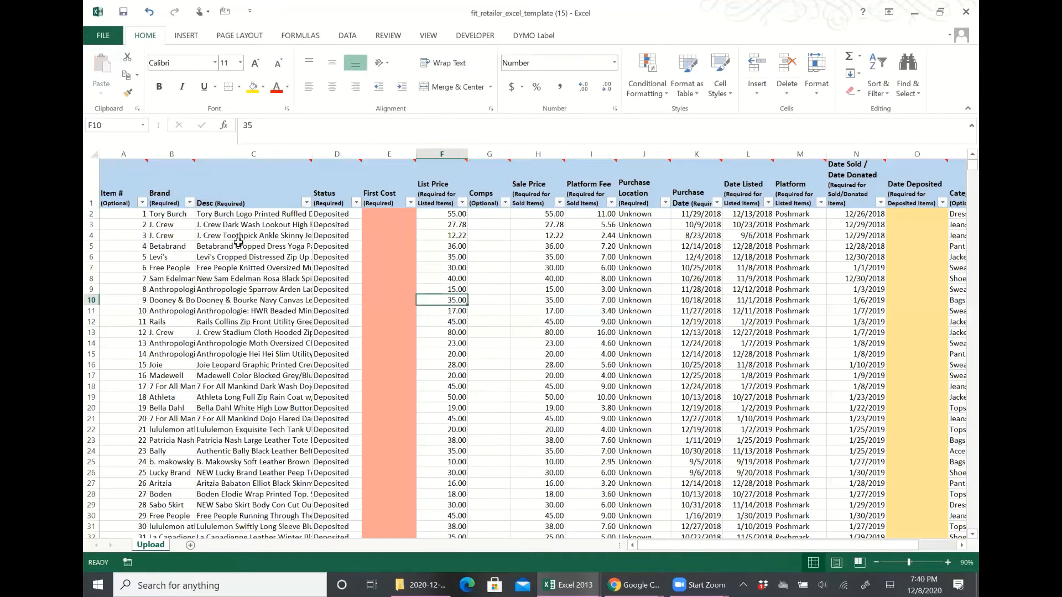
# - Sort the template by Brand from A to Z and select First Cost cell E2
pyautogui.click(189, 203)
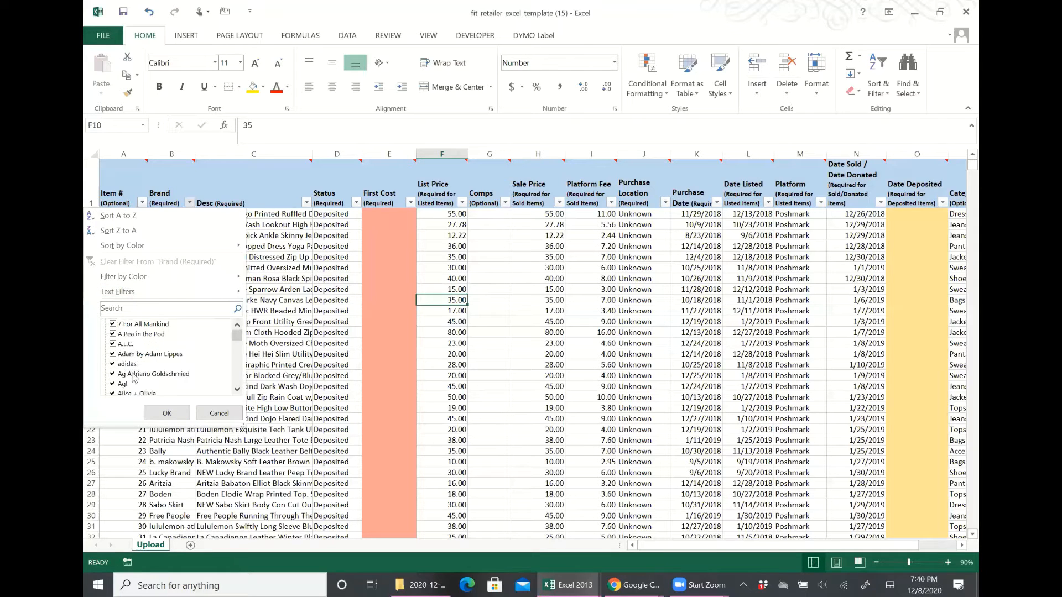
pyautogui.click(167, 414)
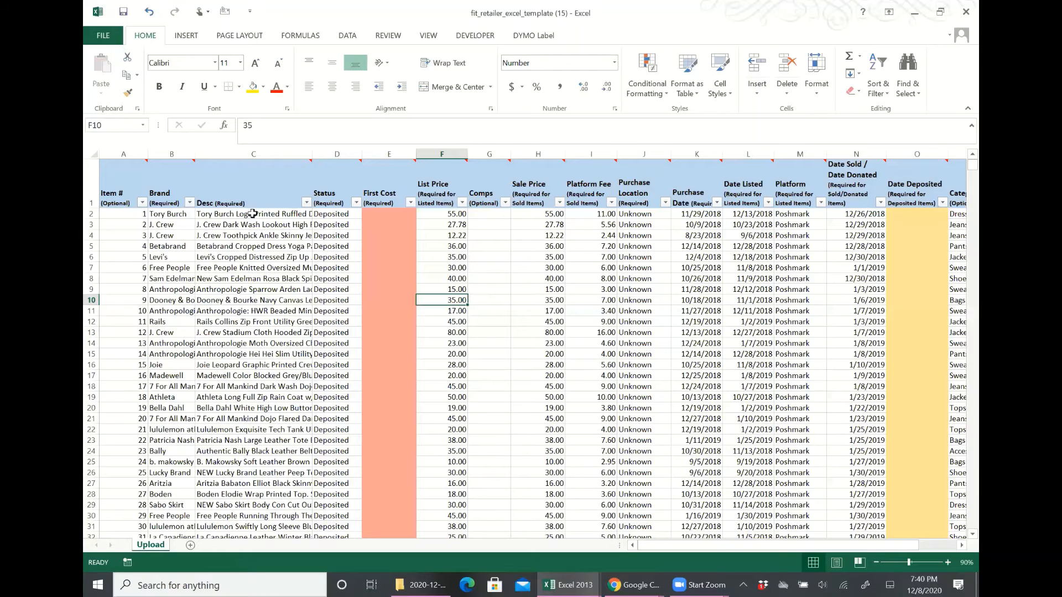
pyautogui.click(190, 204)
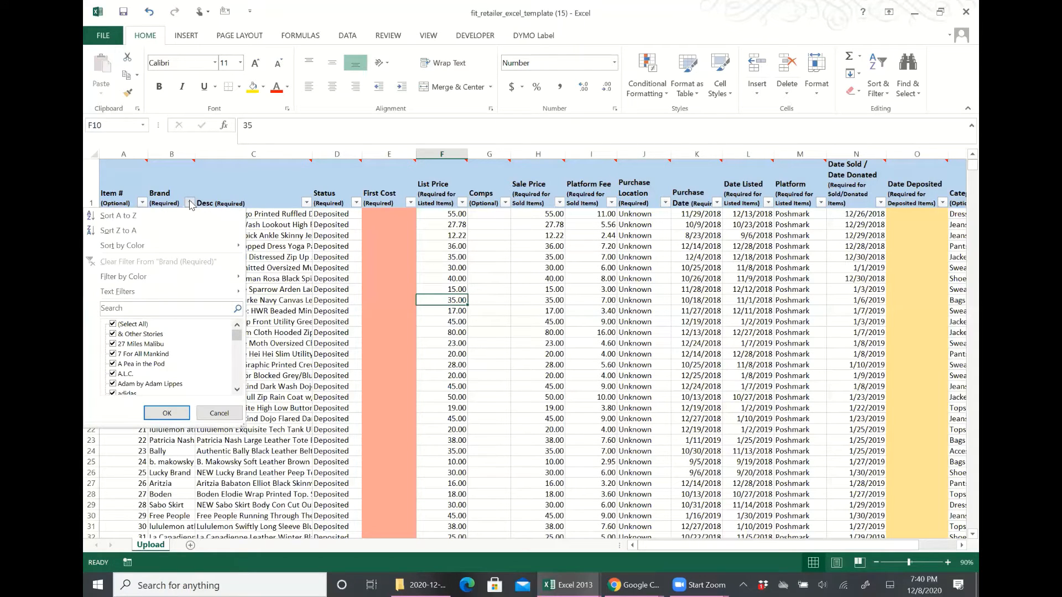
pyautogui.click(180, 219)
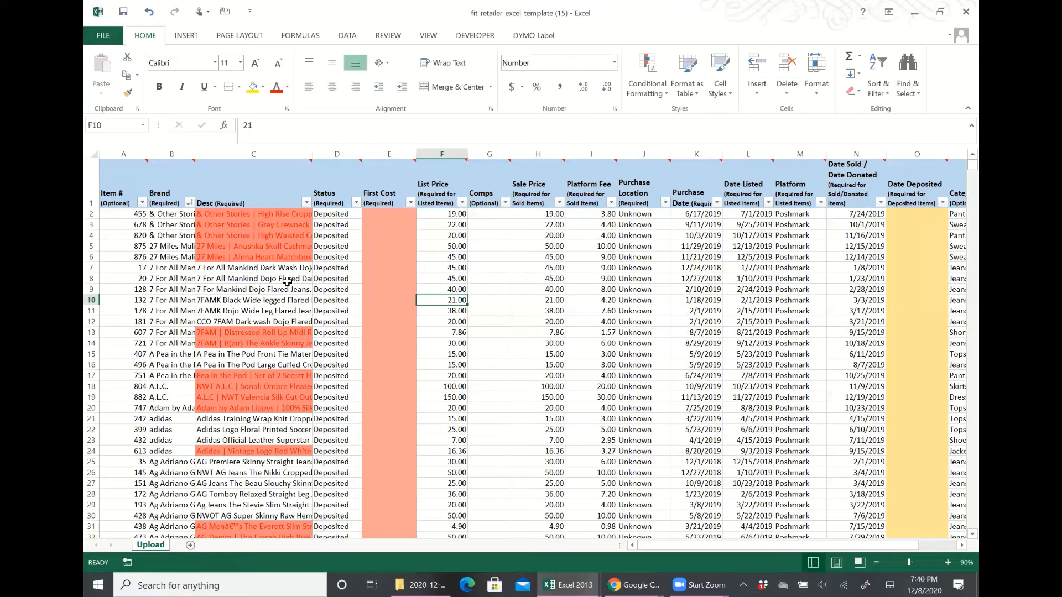
pyautogui.click(376, 216)
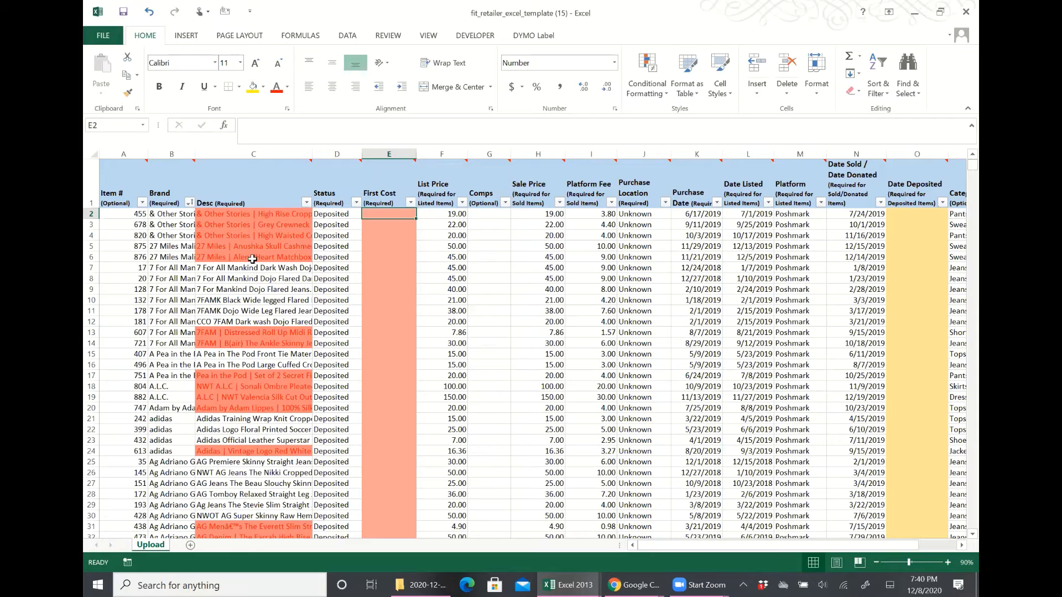
# - Remove the "|" from the High Rise Cropped Corduroy Pants description in C2
pyautogui.click(261, 213)
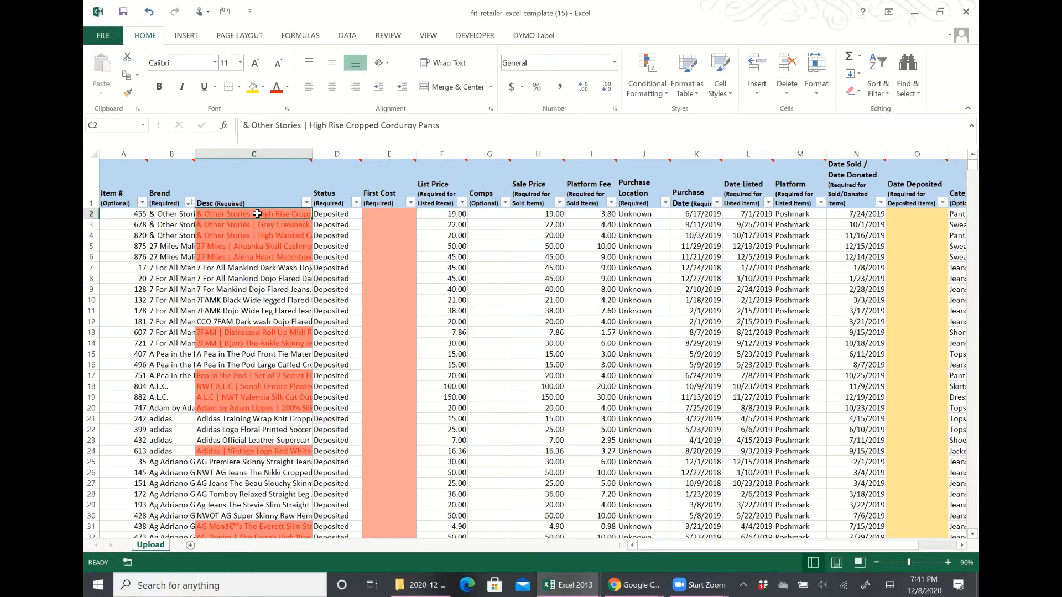
pyautogui.doubleClick(258, 213)
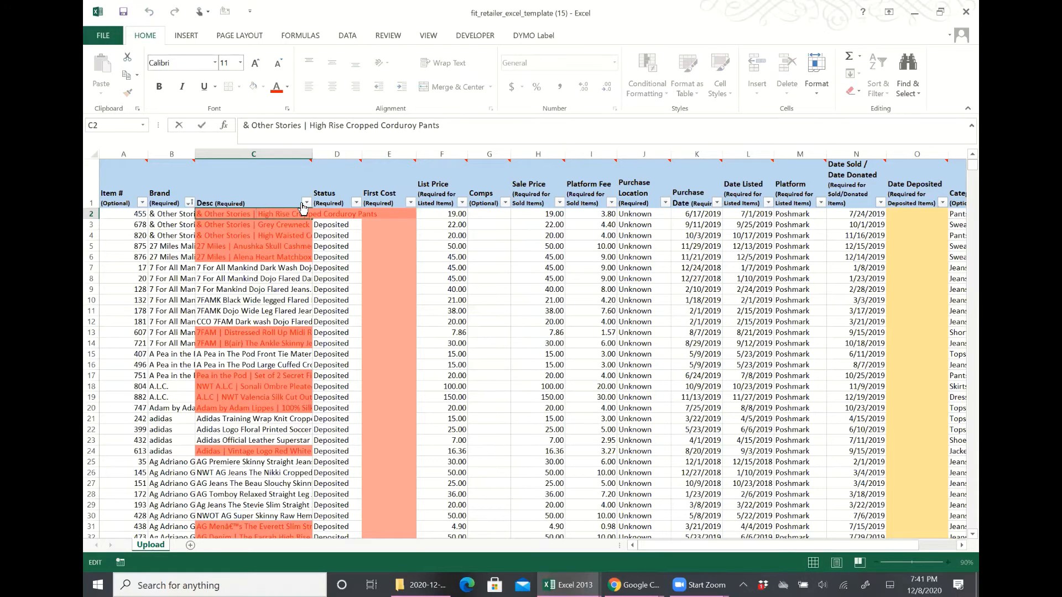
pyautogui.press('BackSpace')
pyautogui.press('BackSpace')
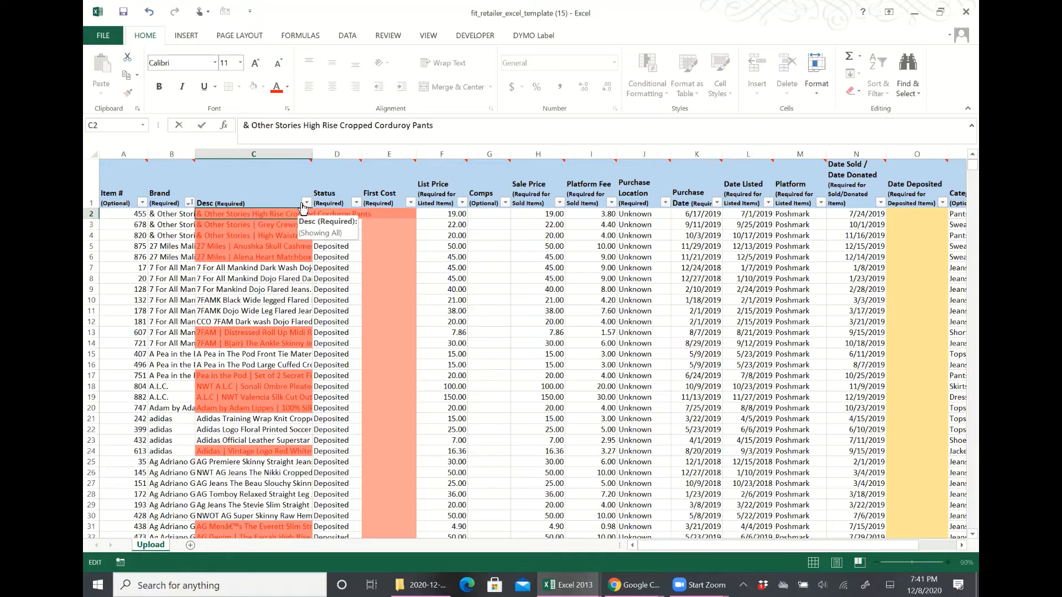
pyautogui.press('Return')
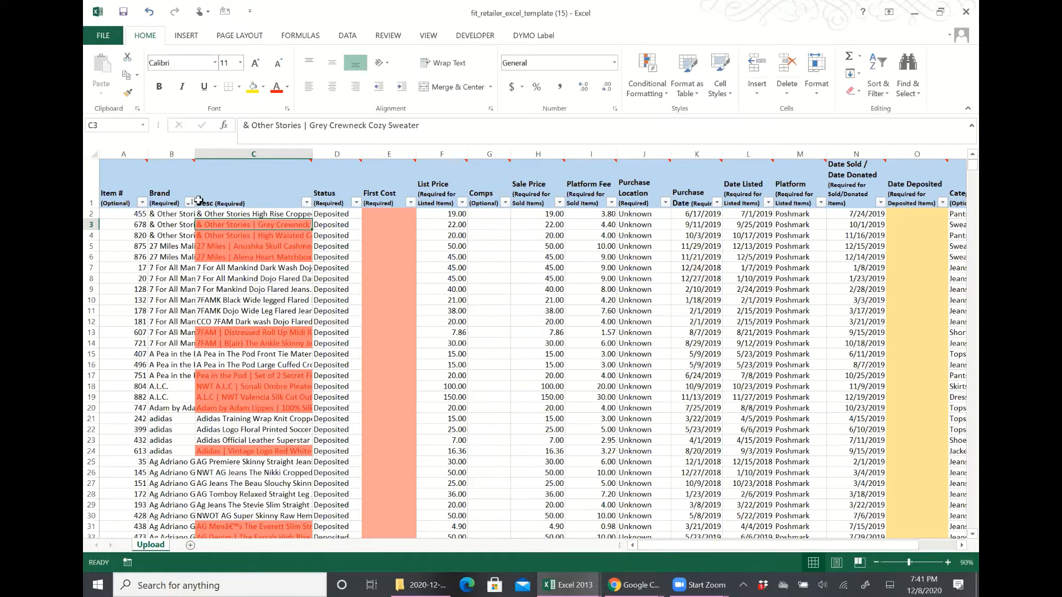
# - Filter the Desc column by its red cell fill and look through the flagged descriptions down to the last row
pyautogui.click(306, 204)
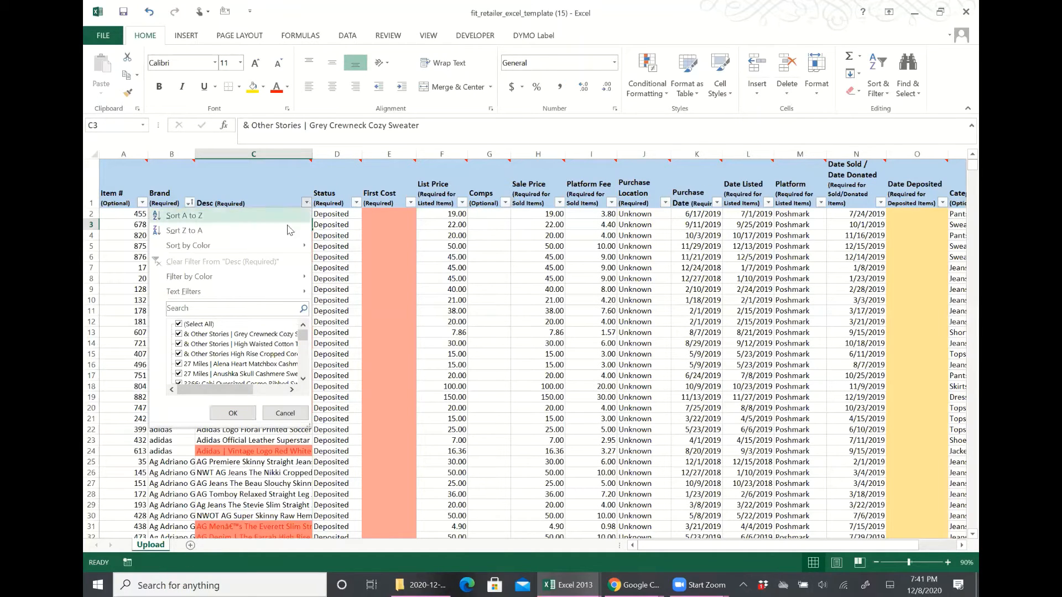
pyautogui.moveTo(303, 272)
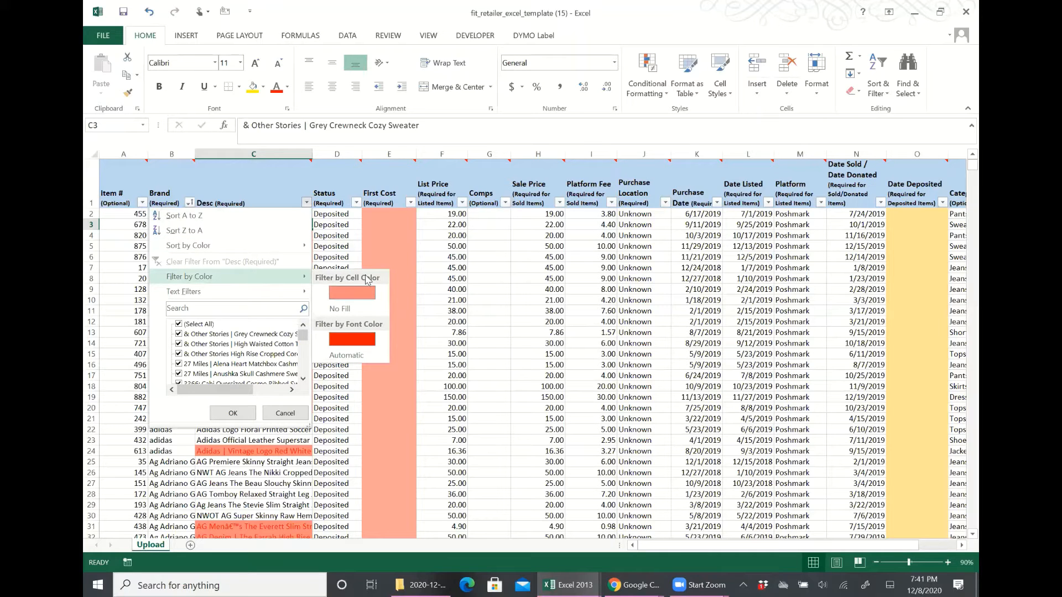
pyautogui.click(363, 293)
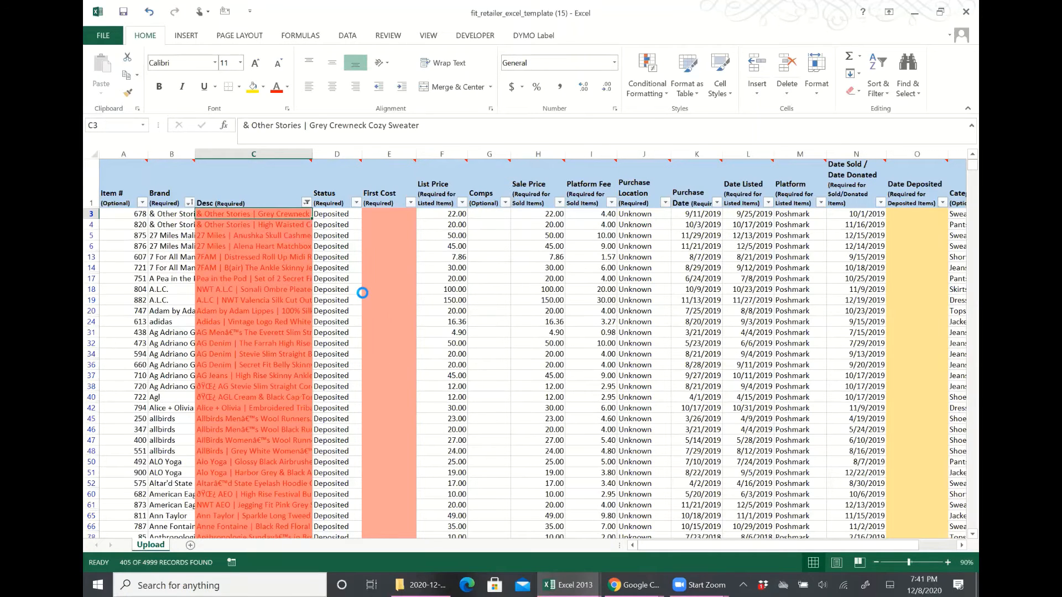
pyautogui.scroll(-20, 250, 284)
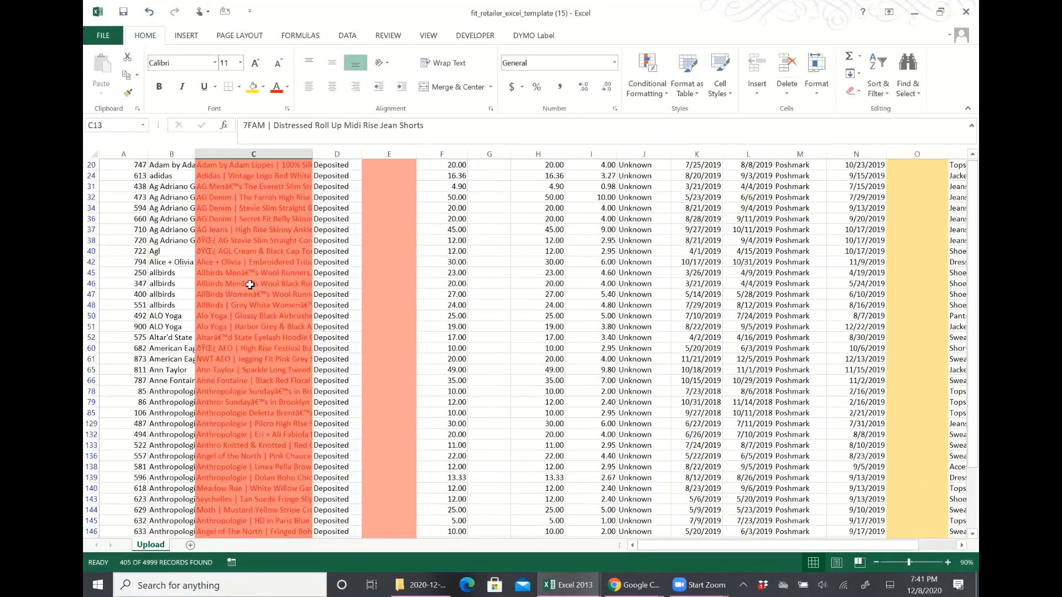
pyautogui.scroll(-20, 250, 284)
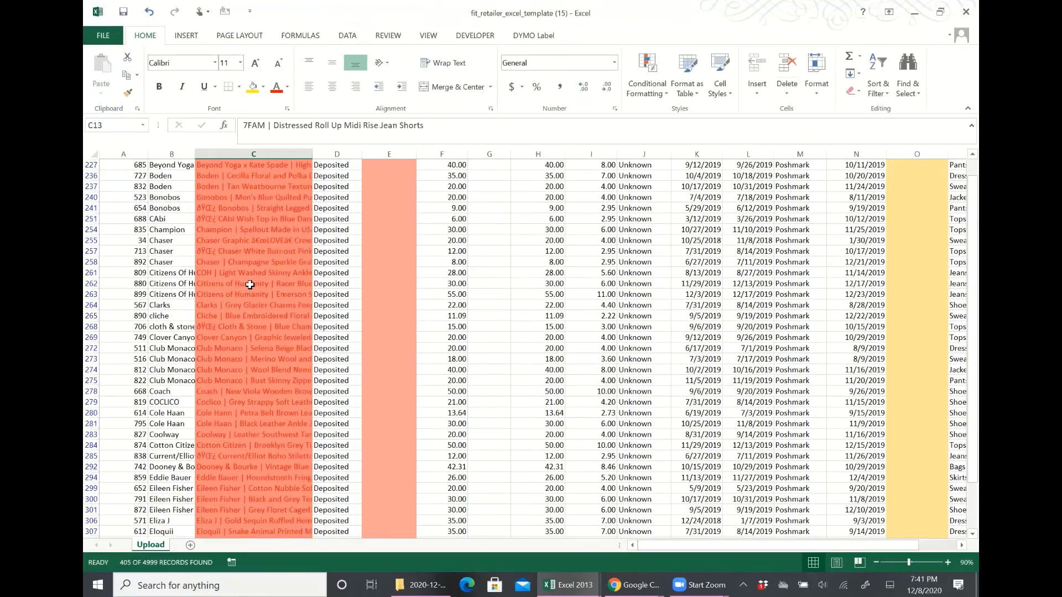
pyautogui.scroll(-20, 250, 284)
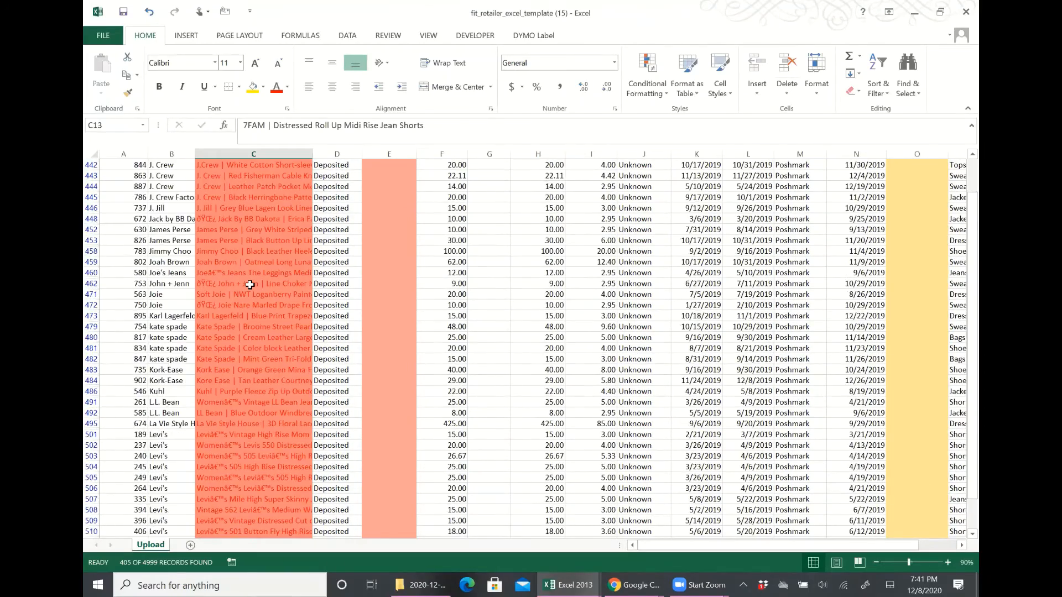
pyautogui.scroll(-15, 250, 285)
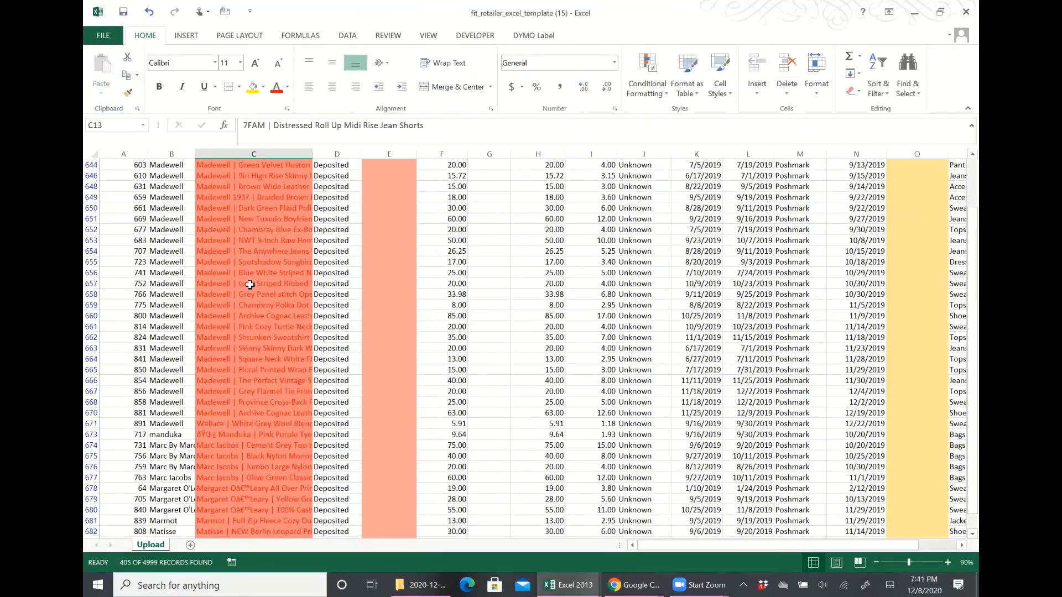
pyautogui.scroll(-20, 250, 285)
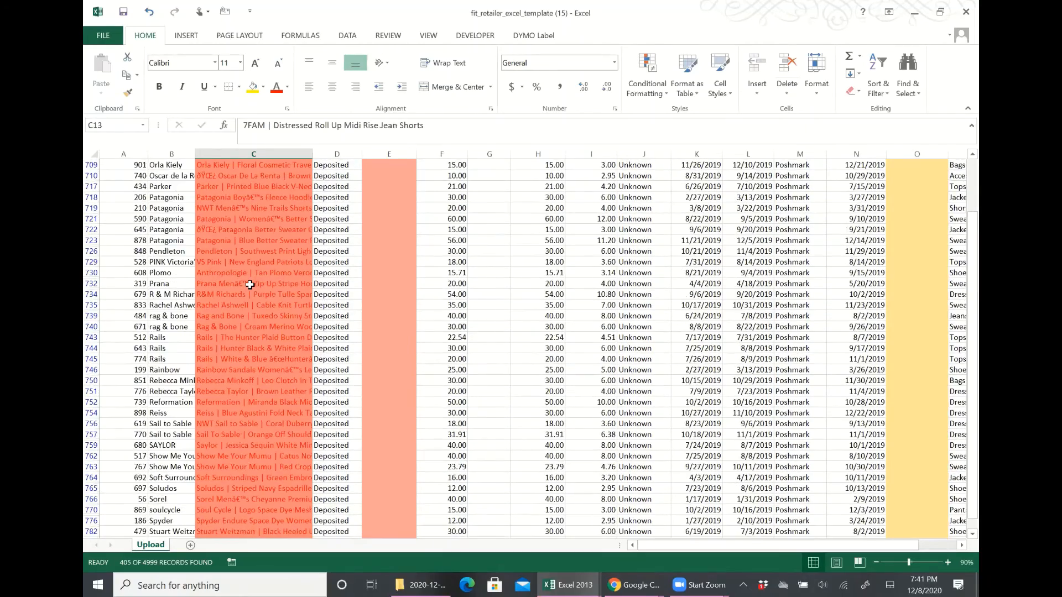
pyautogui.scroll(-10, 250, 284)
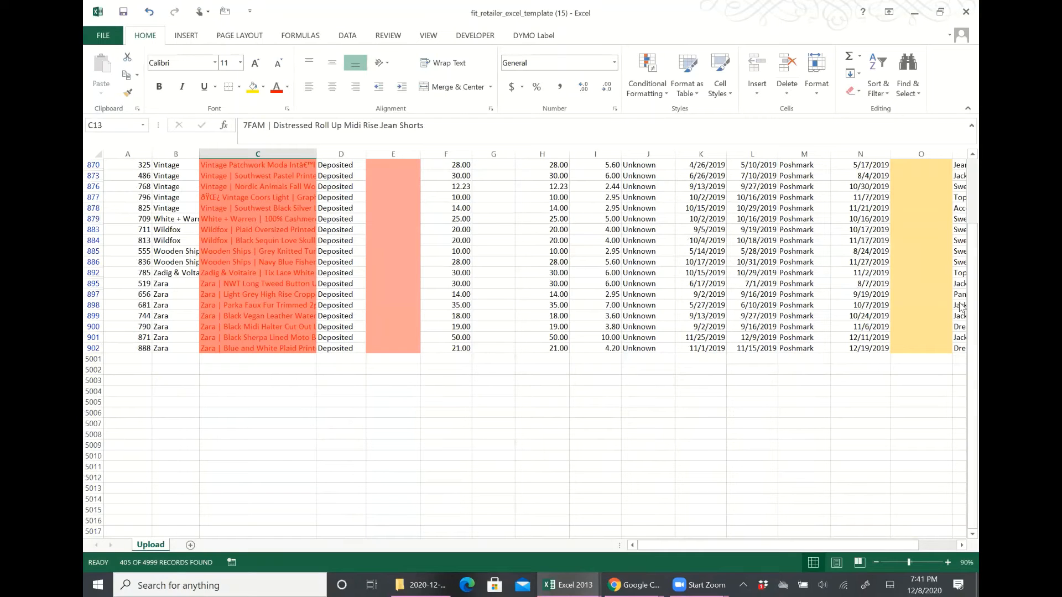
pyautogui.moveTo(971, 303); pyautogui.dragTo(961, 149)
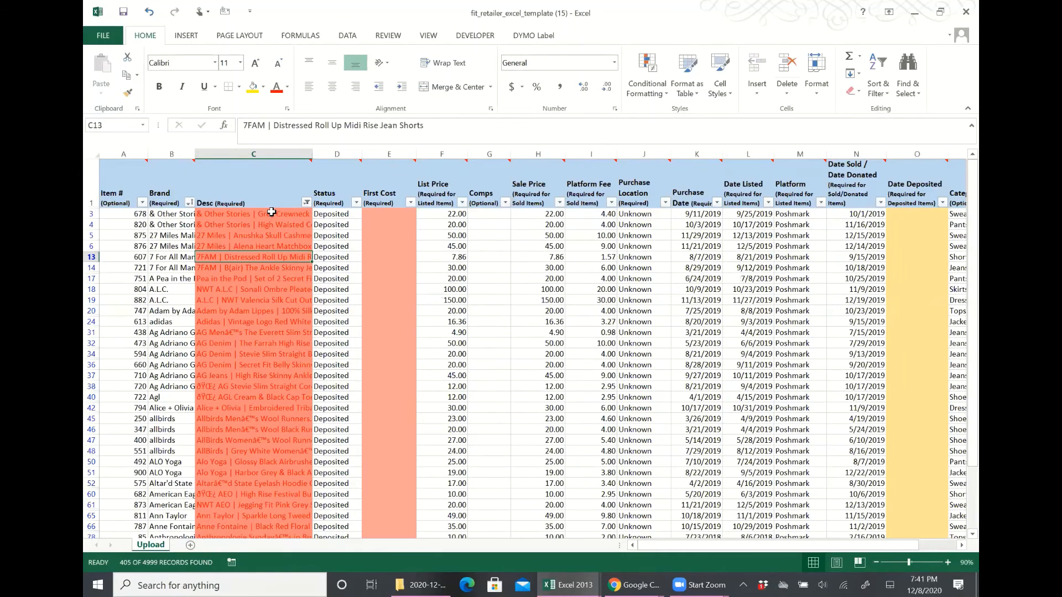
# - Remove the "|" from the Grey Crewneck Cozy Sweater description in C3
pyautogui.click(254, 214)
pyautogui.doubleClick(283, 212)
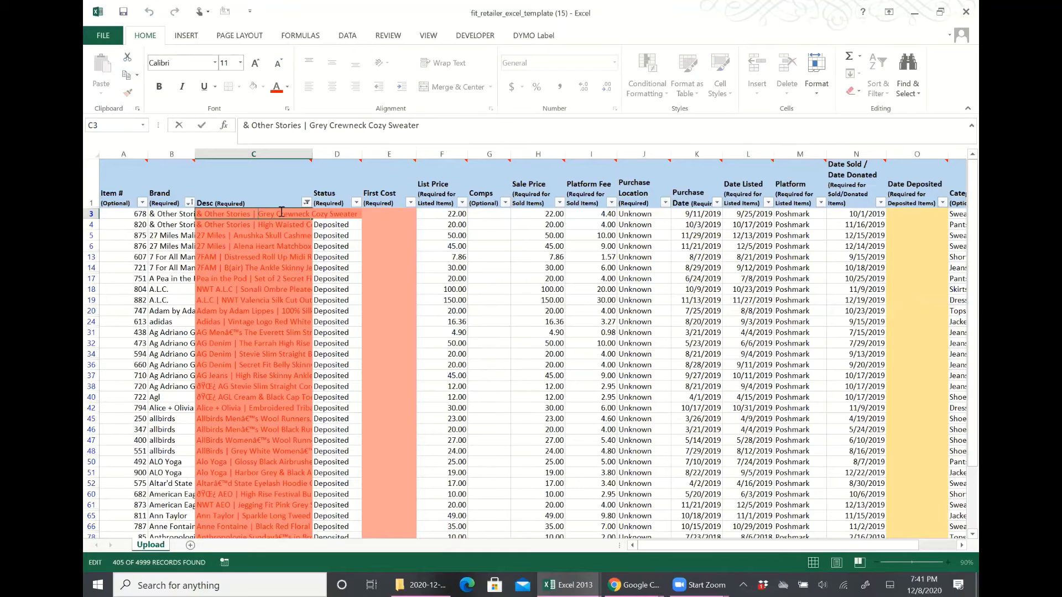
pyautogui.press('BackSpace')
pyautogui.press('BackSpace')
pyautogui.click(261, 225)
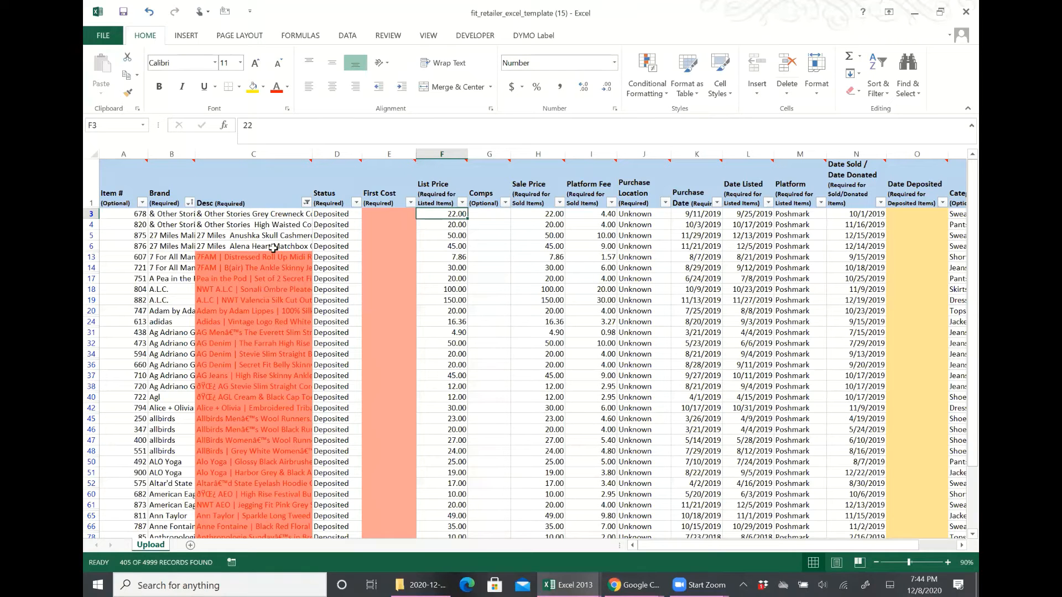
# - Look over more flagged descriptions and remove the "|" from the 7FAM Distressed Roll Up Midi Rise Jean Shorts description in C13
pyautogui.scroll(-4, 254, 340)
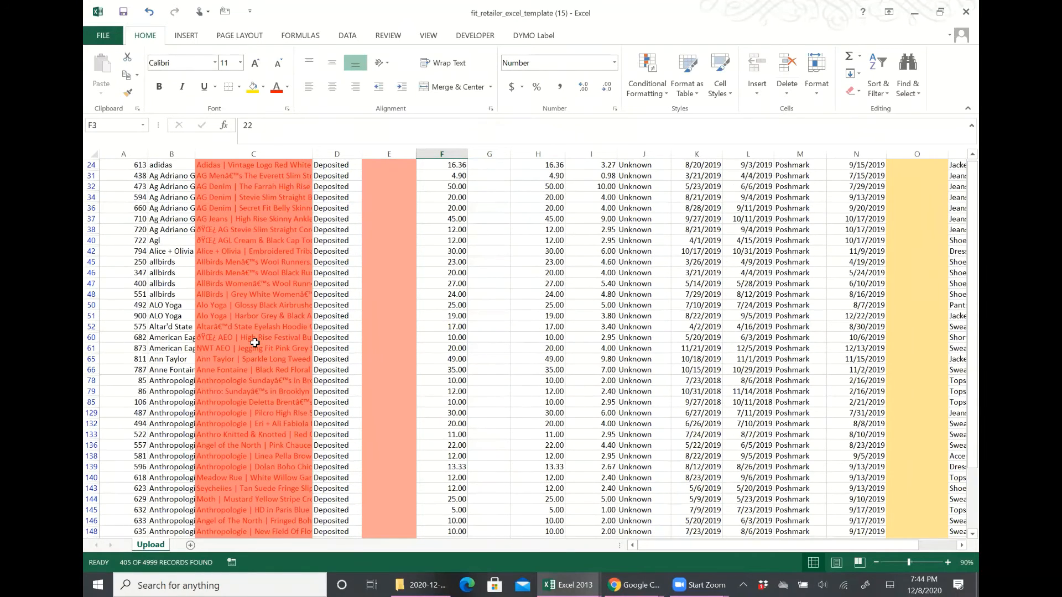
pyautogui.scroll(-5, 255, 343)
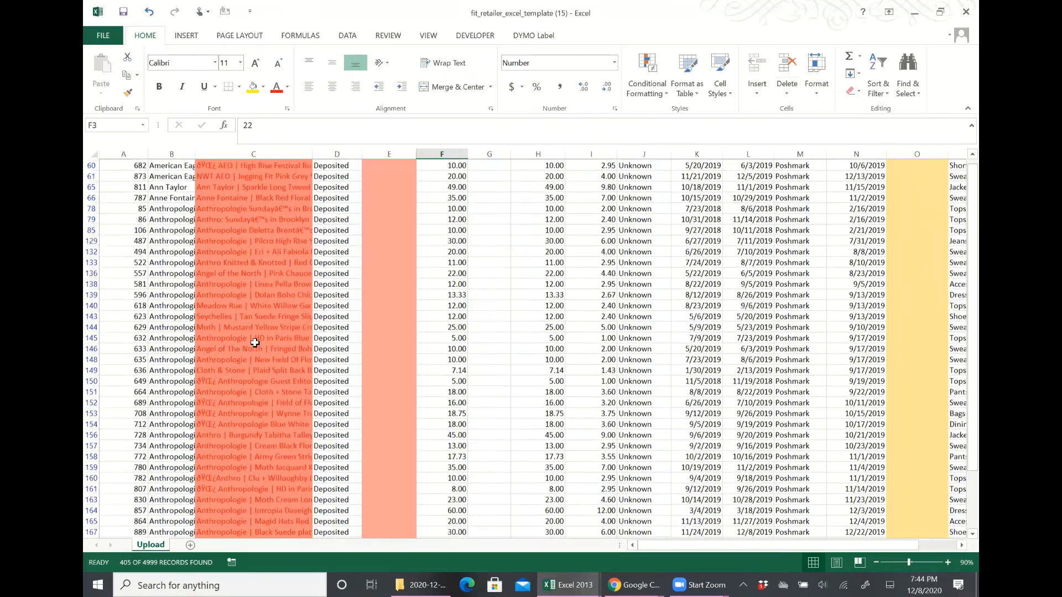
pyautogui.scroll(9, 254, 343)
pyautogui.scroll(2, 255, 343)
pyautogui.click(255, 236)
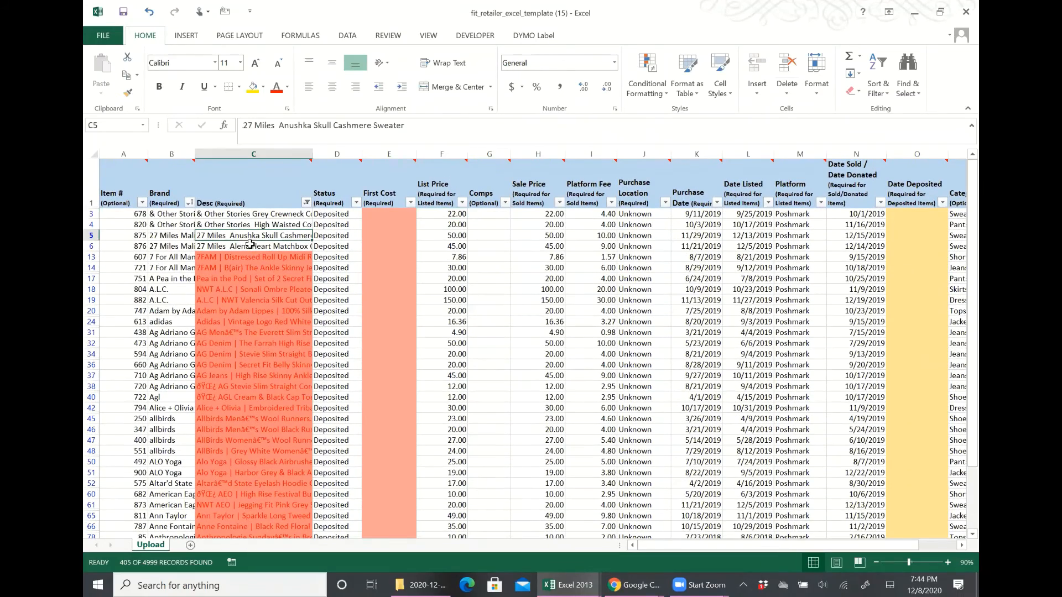
pyautogui.doubleClick(222, 256)
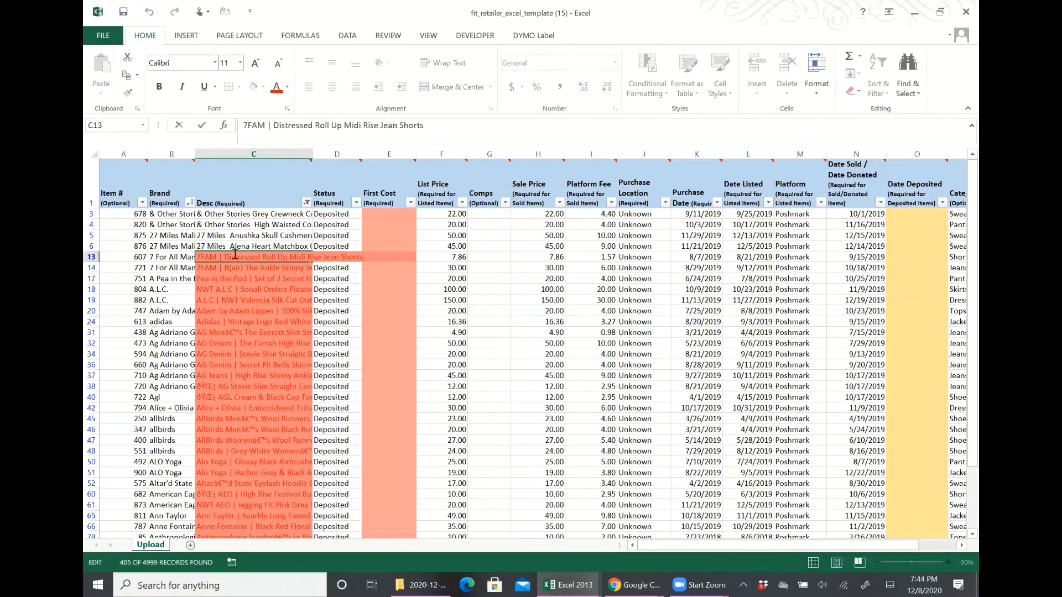
pyautogui.press('BackSpace')
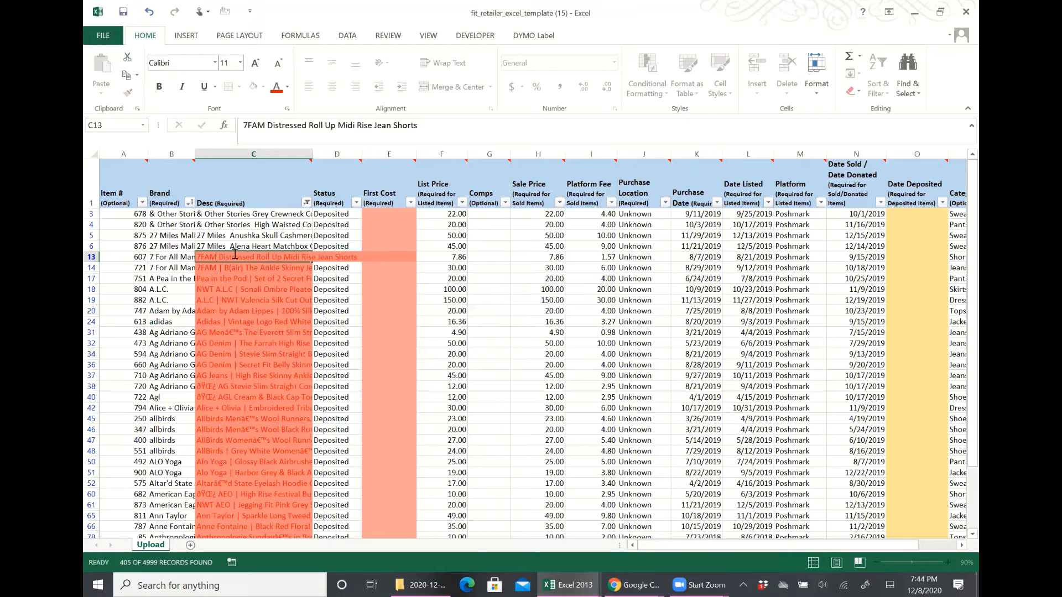
pyautogui.click(227, 267)
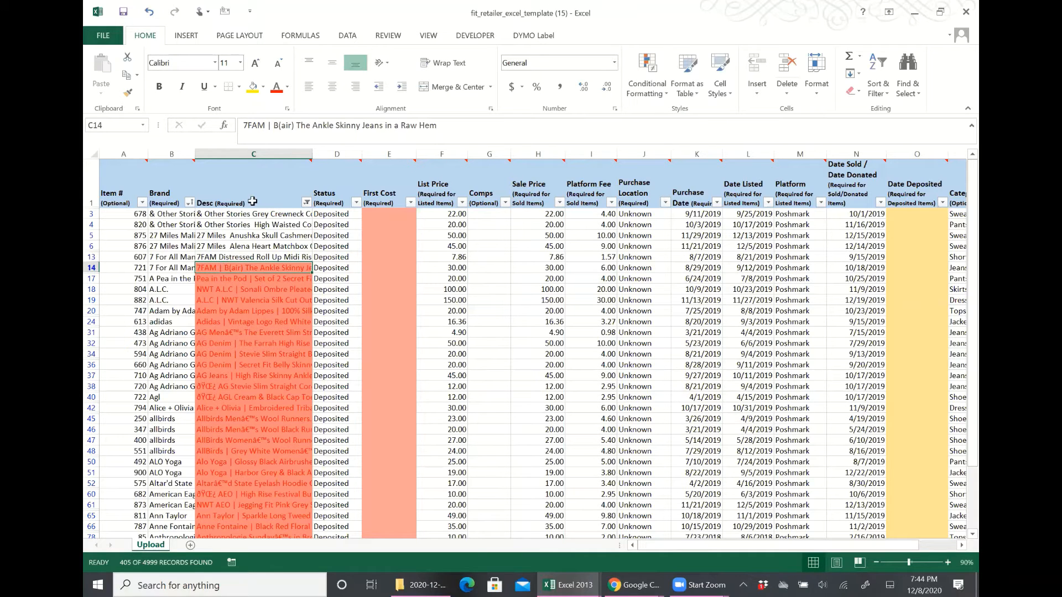
# - Replace "|" with nothing throughout the Desc column, first for two single matches starting at C14 and then for all the rest
pyautogui.click(247, 150)
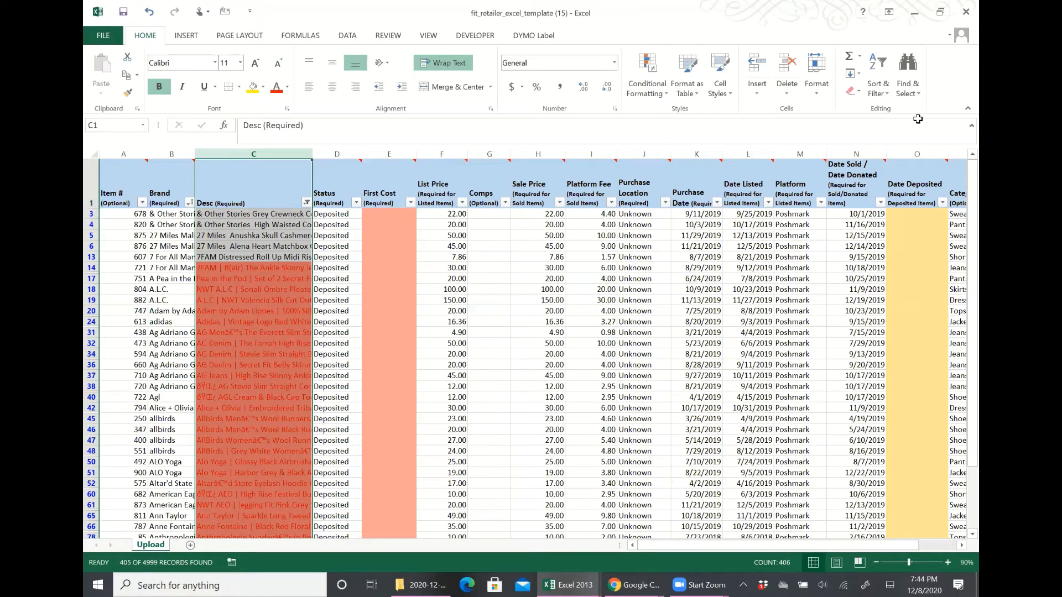
pyautogui.click(918, 95)
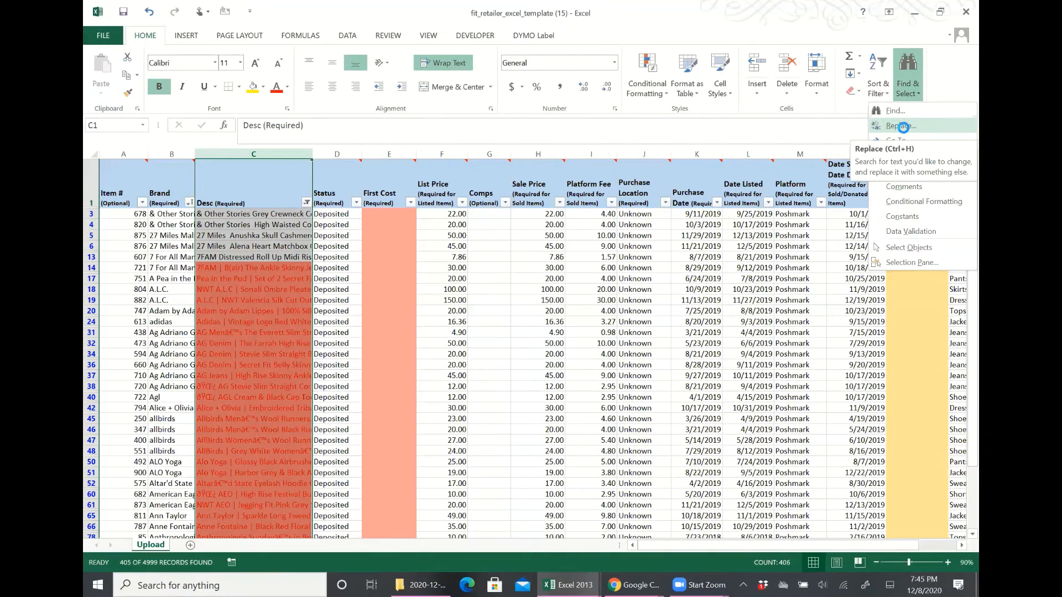
pyautogui.click(902, 127)
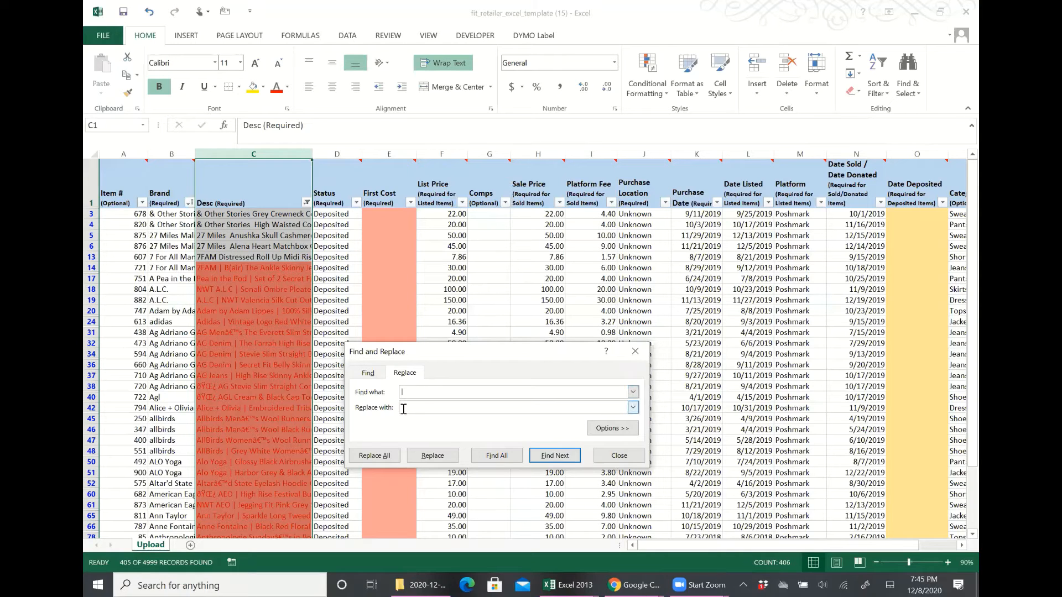
pyautogui.click(544, 455)
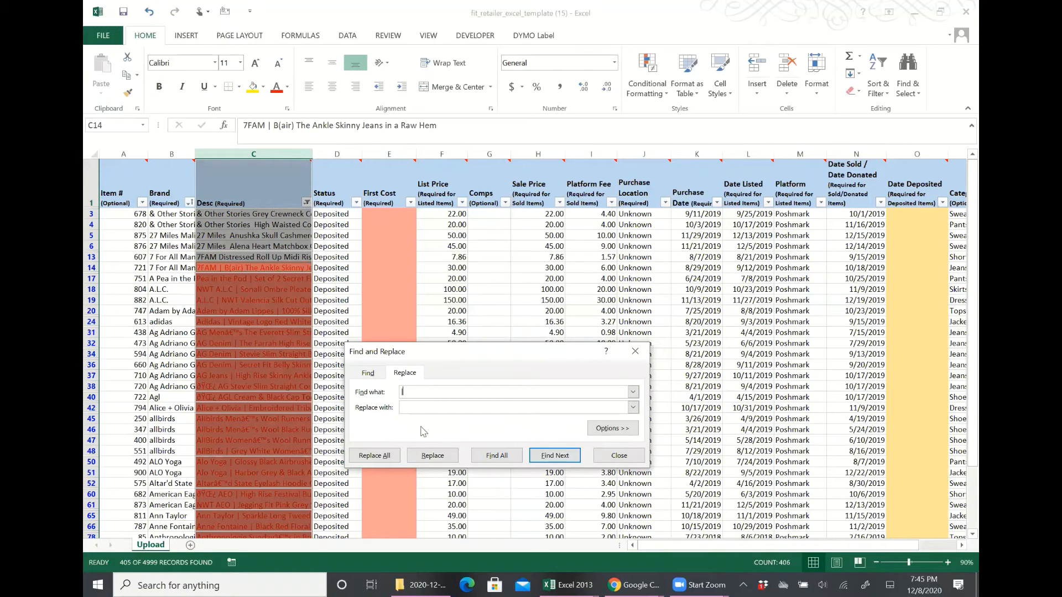
pyautogui.click(423, 457)
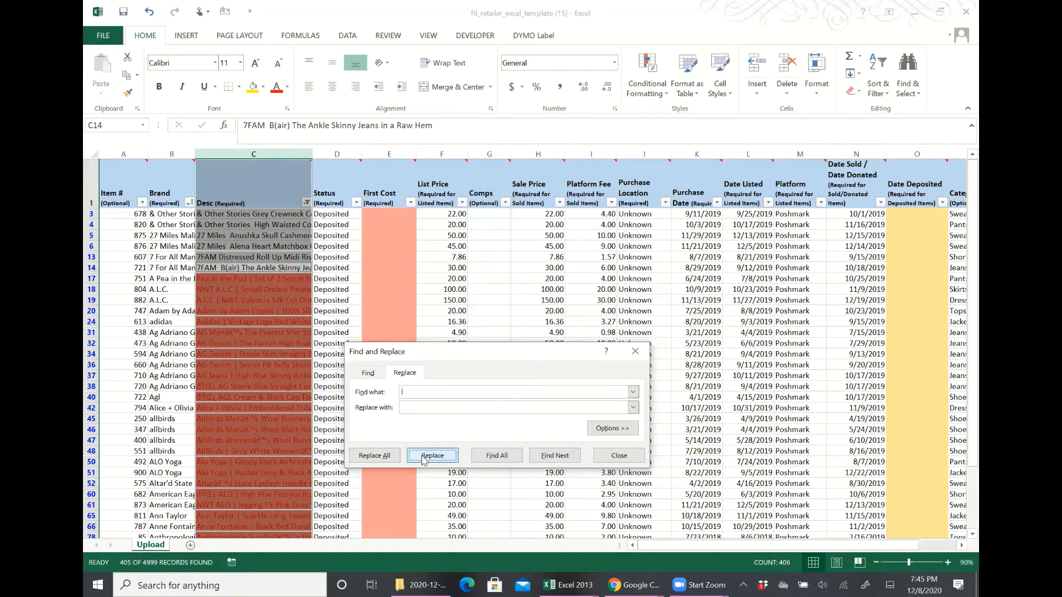
pyautogui.click(424, 457)
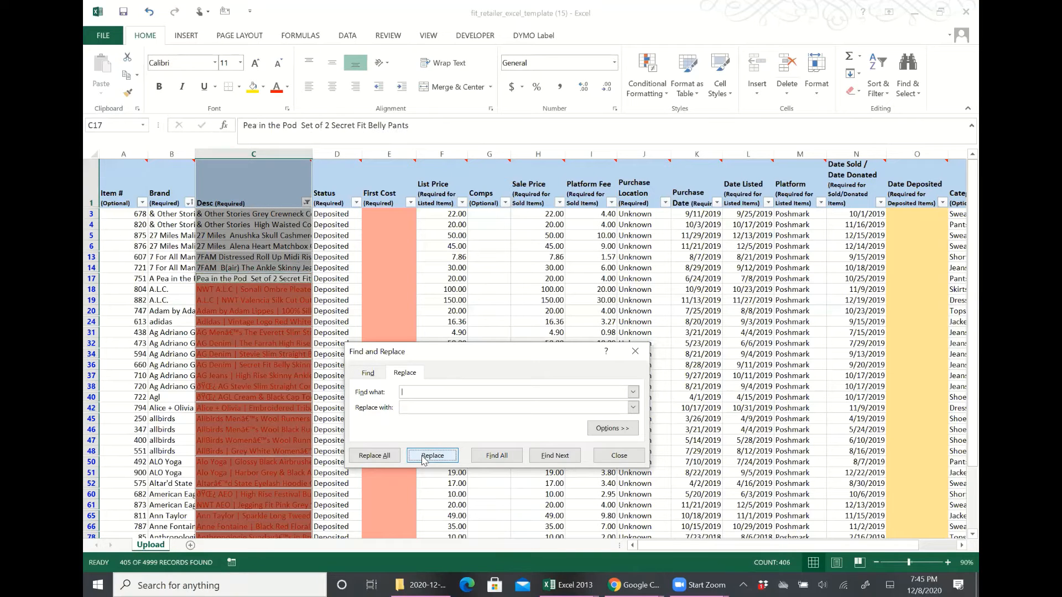
pyautogui.click(374, 455)
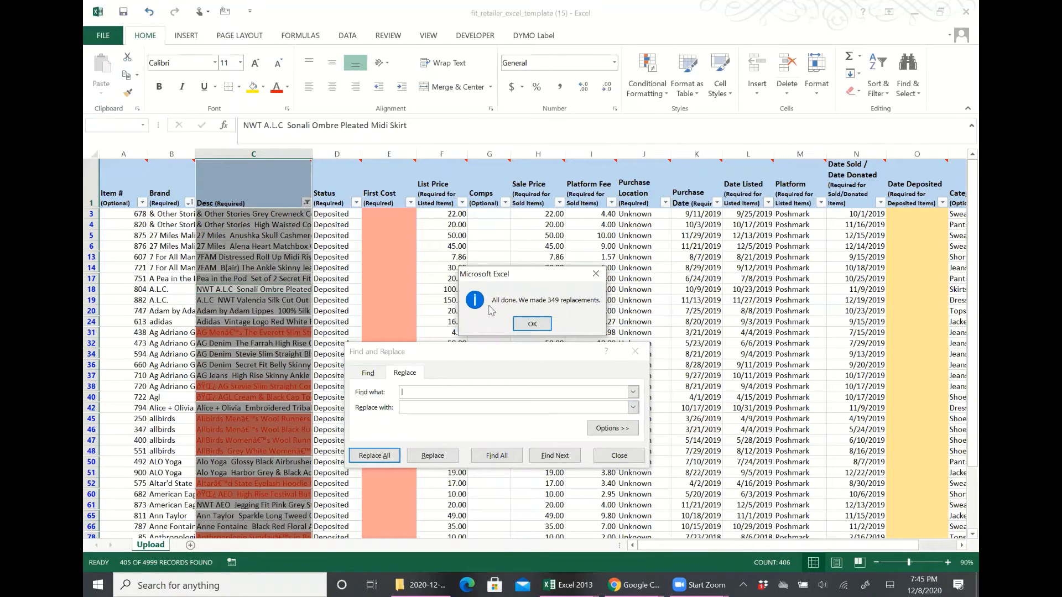
pyautogui.click(517, 324)
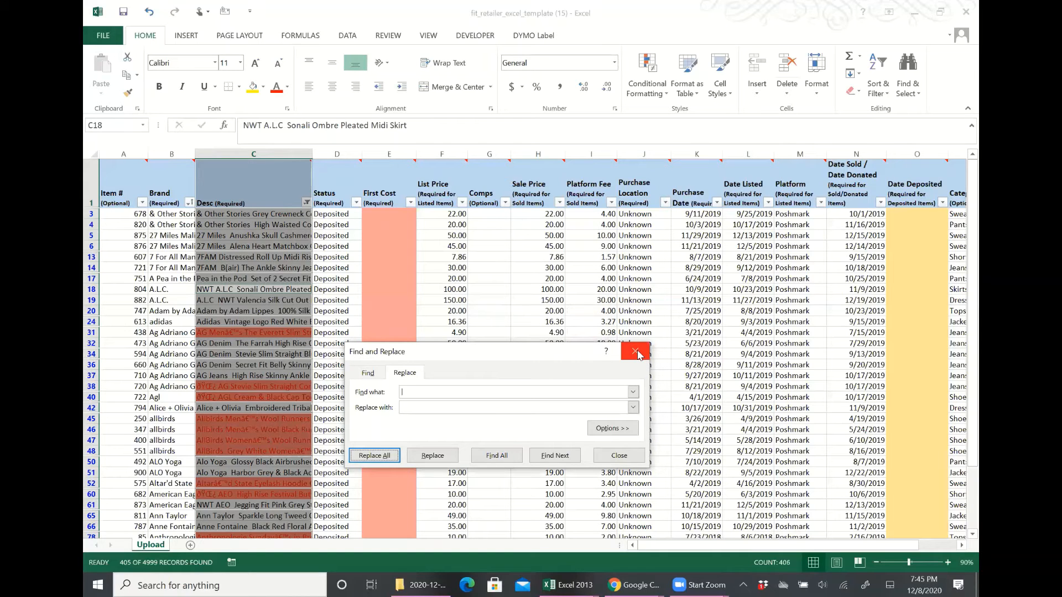
# - Copy the garbled "â€™s" from the AG Everett jeans description in C31 and replace it with nothing throughout the Desc column
pyautogui.click(235, 334)
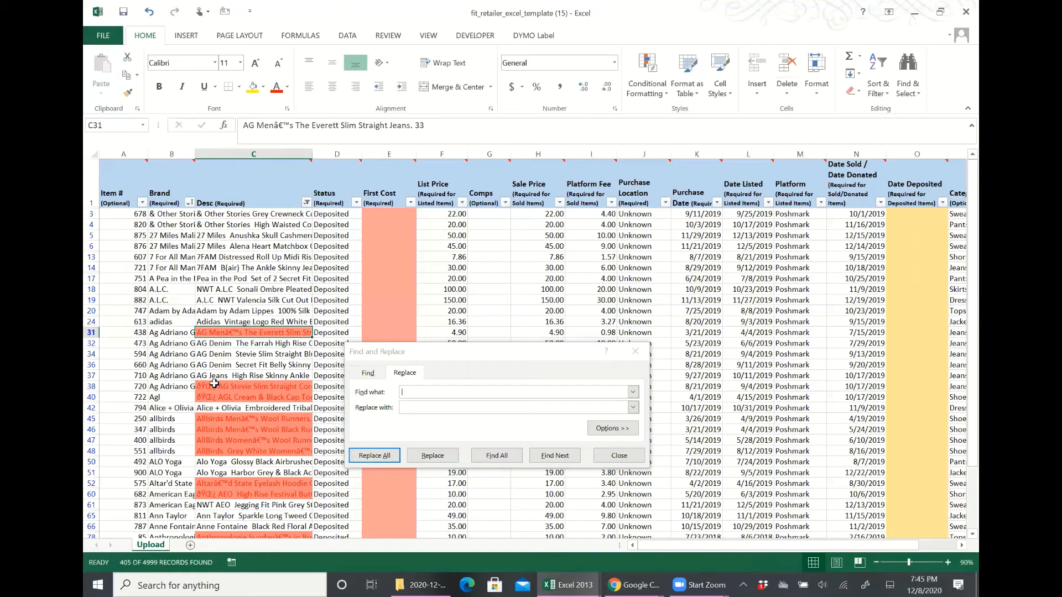
pyautogui.doubleClick(239, 332)
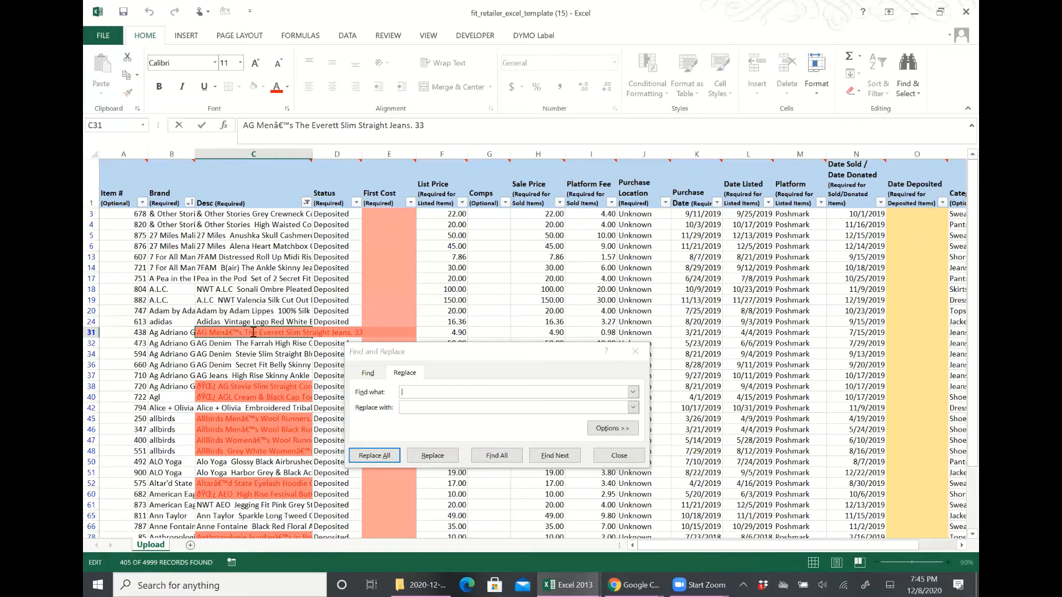
pyautogui.hotkey('shift', 'Left')
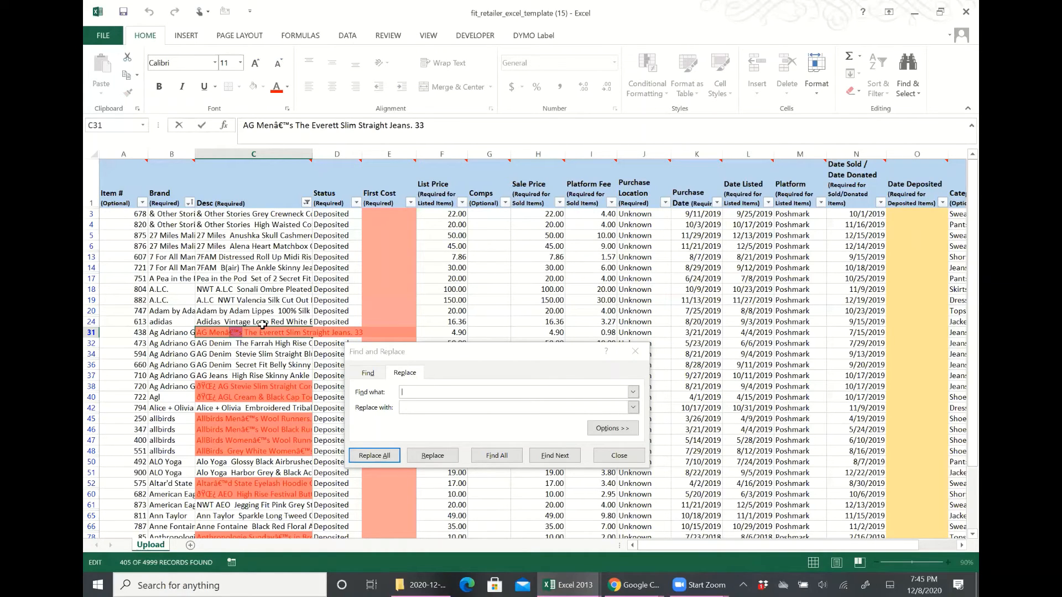
pyautogui.click(433, 393)
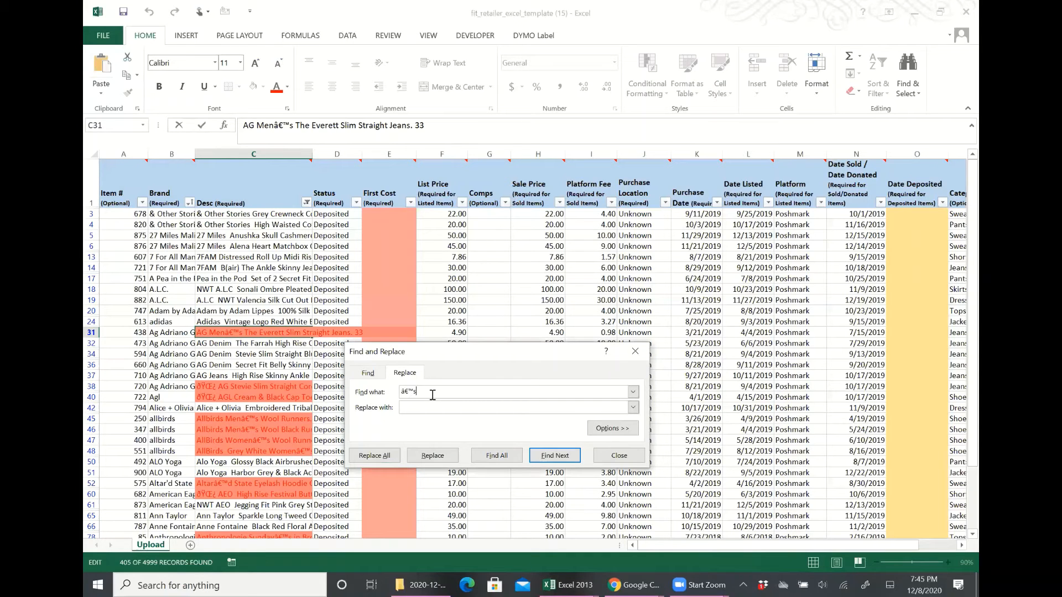
pyautogui.click(413, 406)
pyautogui.click(265, 154)
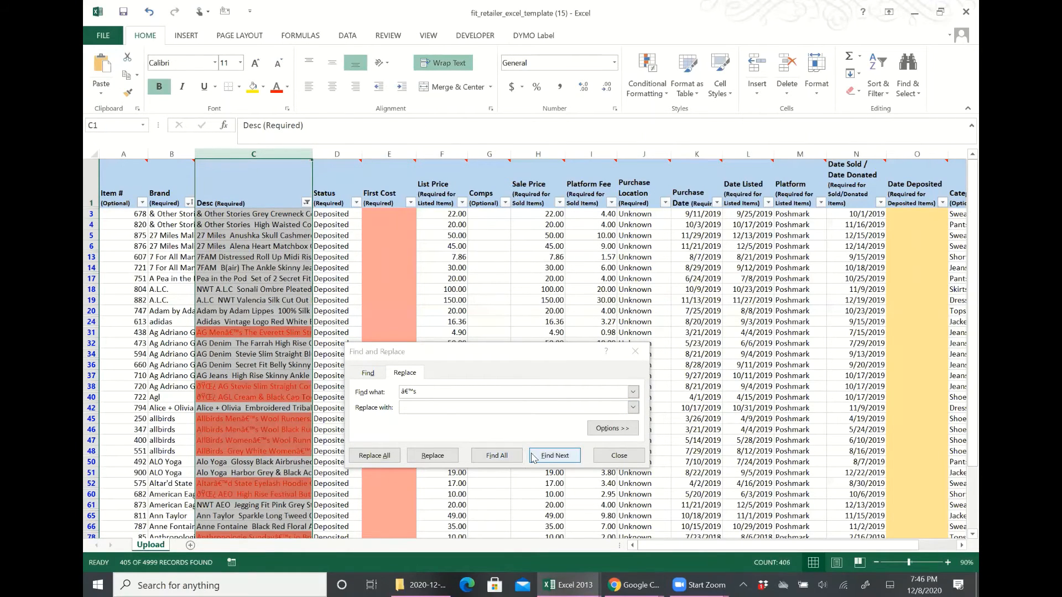
pyautogui.click(512, 456)
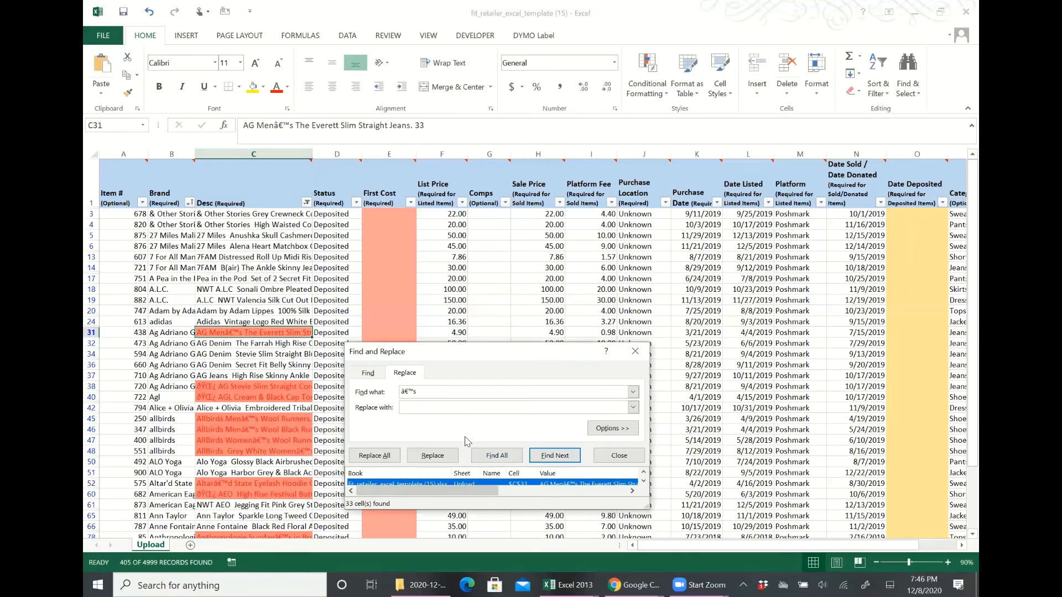
pyautogui.click(386, 459)
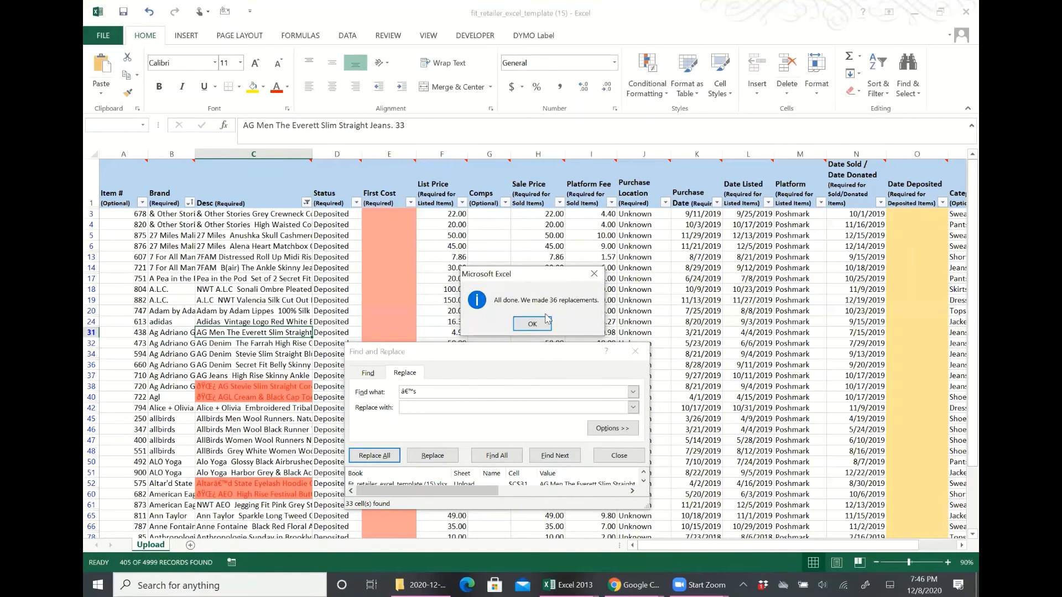
pyautogui.click(532, 325)
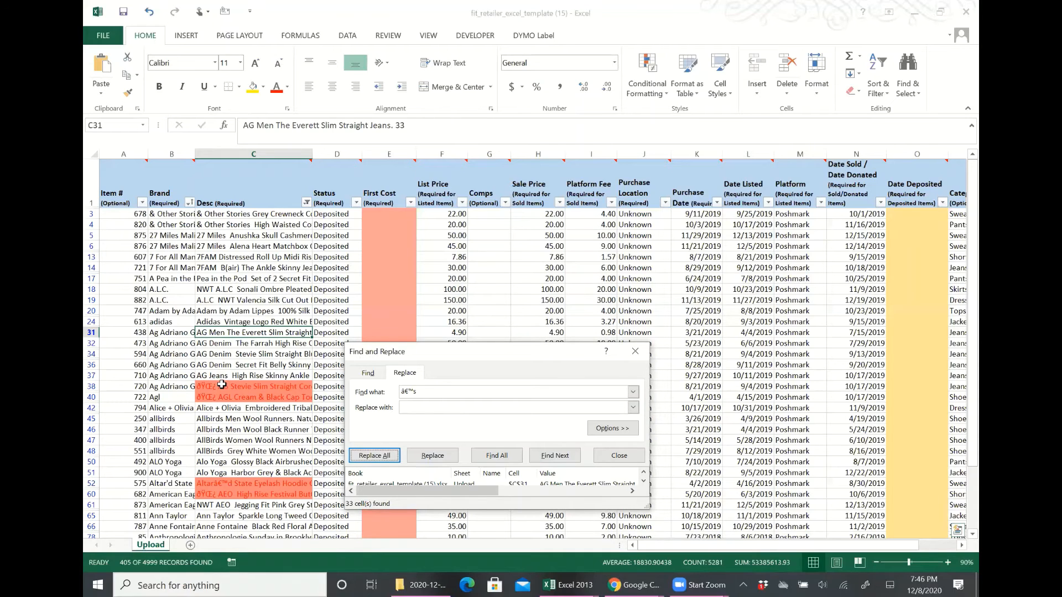
# - Copy the garbled "ðŸŒ¿" prefix from the AG Stevie corduroy pants description in C38 and replace it with nothing throughout the Desc column
pyautogui.click(217, 387)
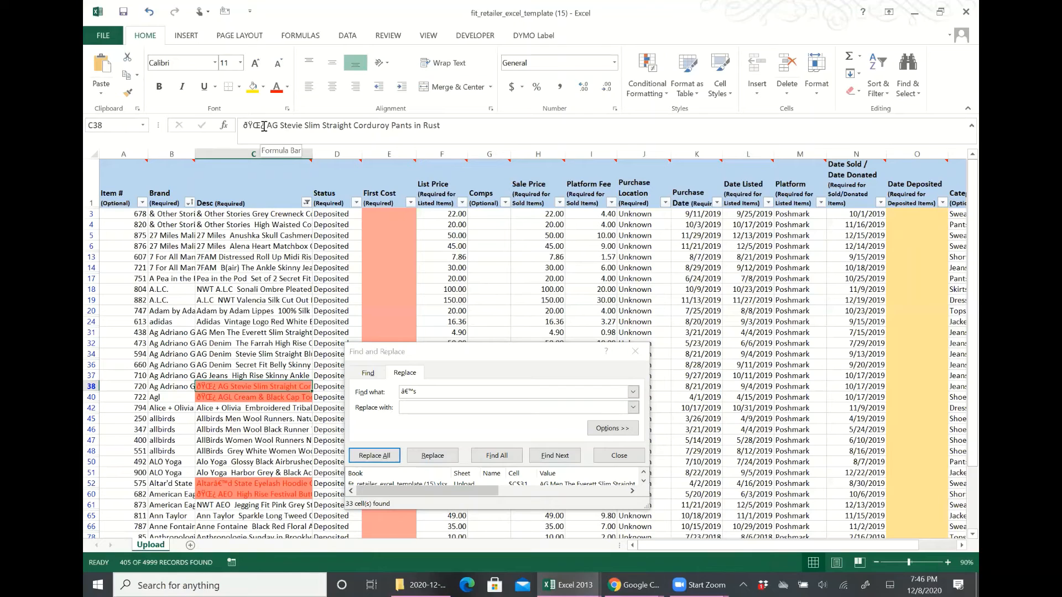
pyautogui.moveTo(265, 126); pyautogui.dragTo(242, 126)
pyautogui.hotkey('ctrl', 'c')
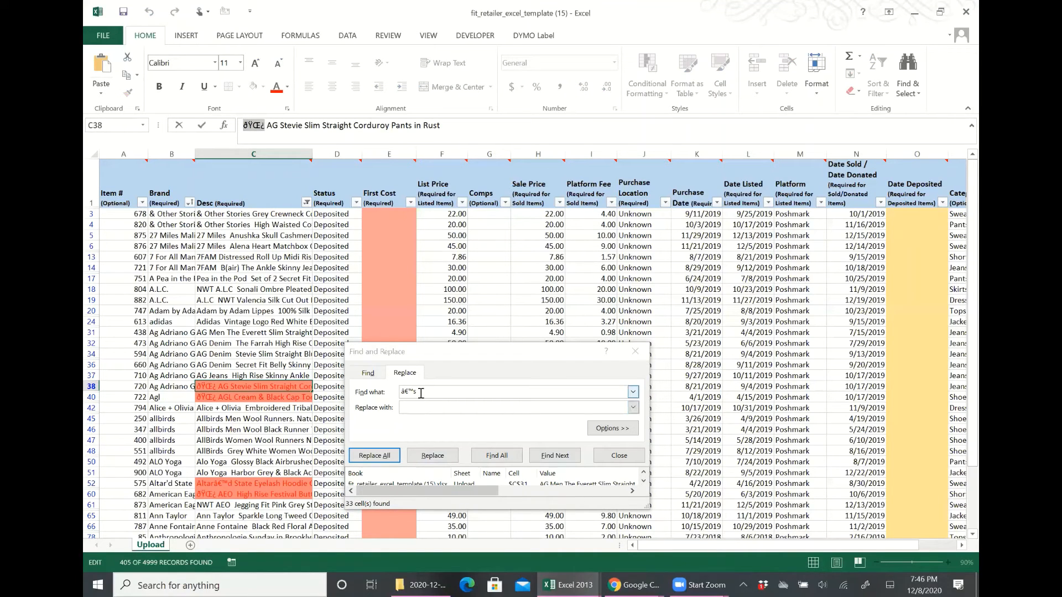
pyautogui.moveTo(420, 392); pyautogui.dragTo(400, 392)
pyautogui.hotkey('ctrl', 'v')
pyautogui.click(236, 147)
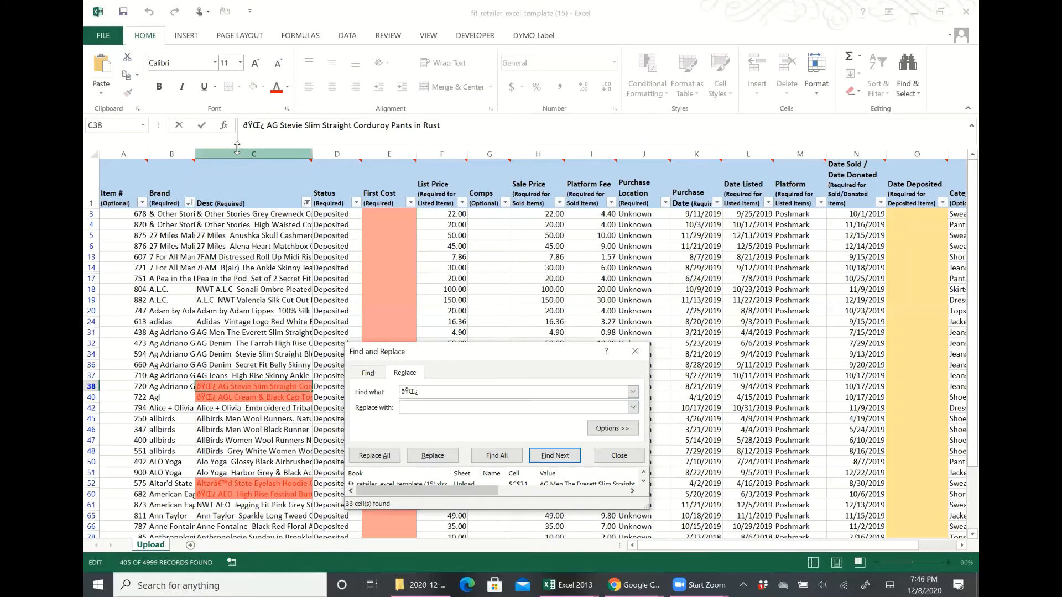
pyautogui.click(244, 150)
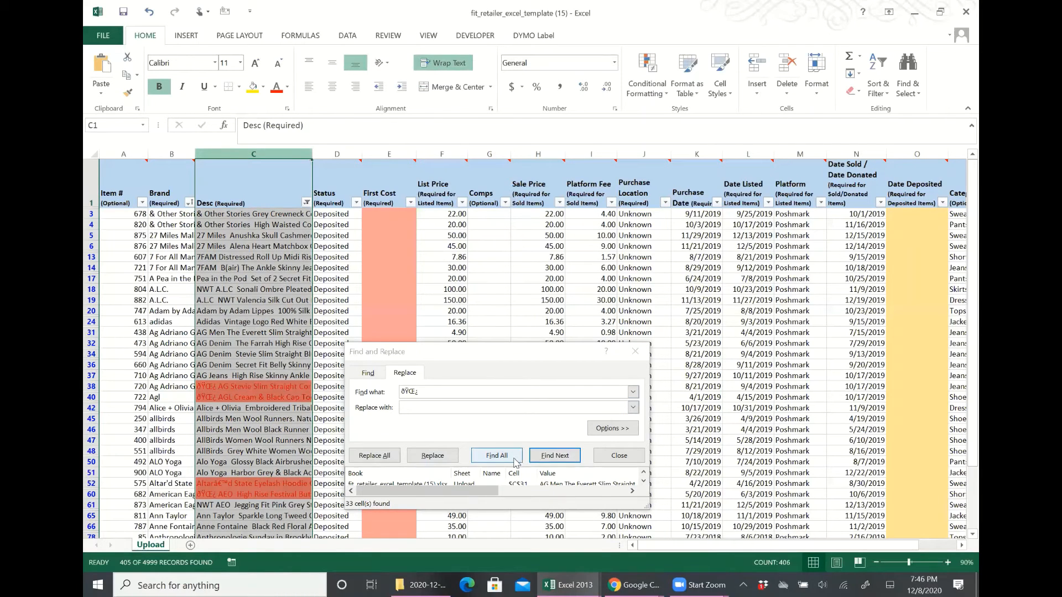
pyautogui.click(549, 457)
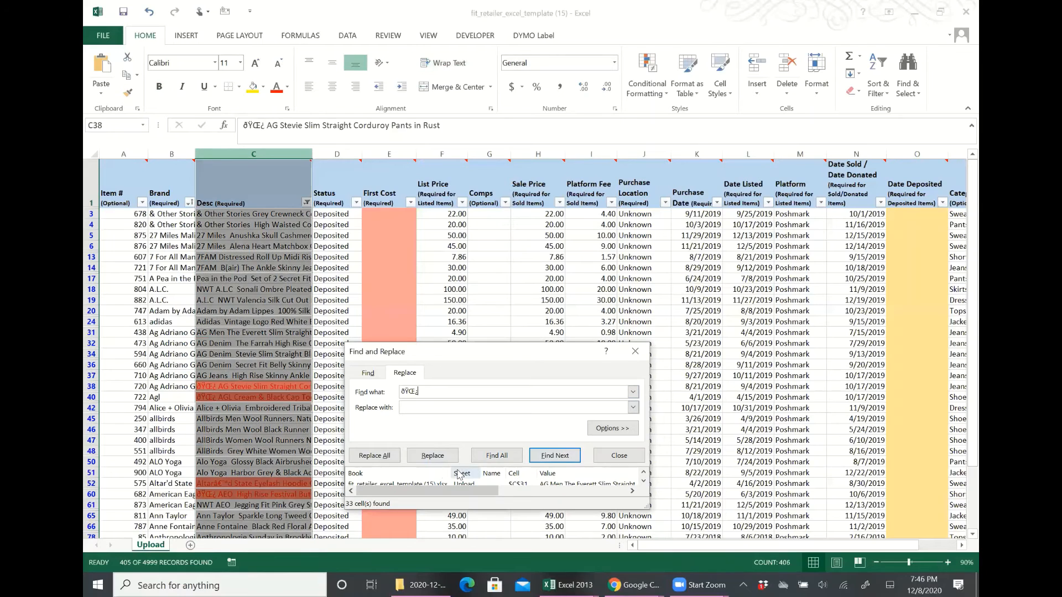
pyautogui.click(381, 461)
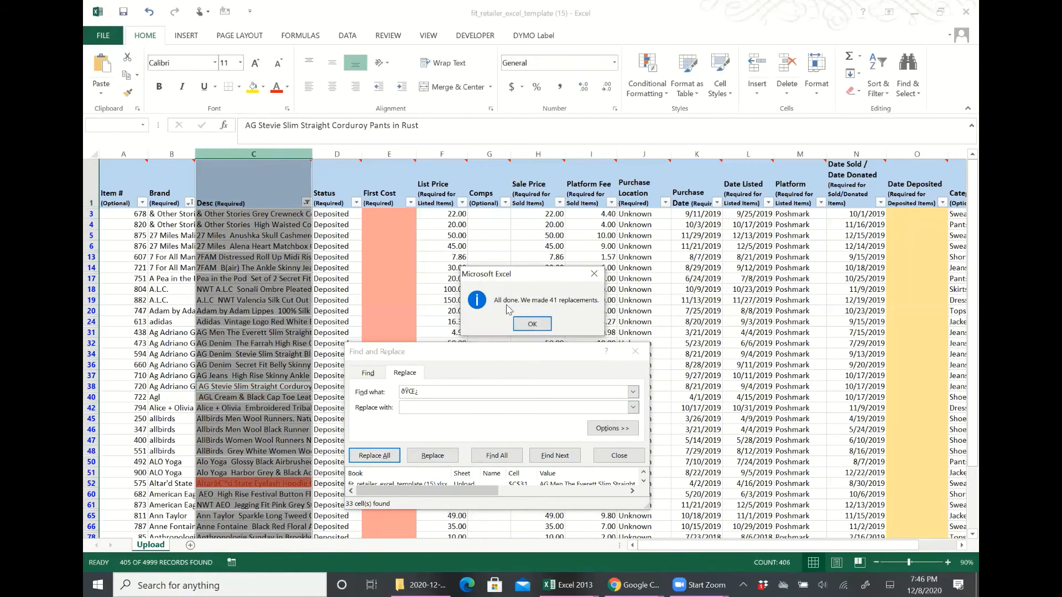
pyautogui.click(531, 324)
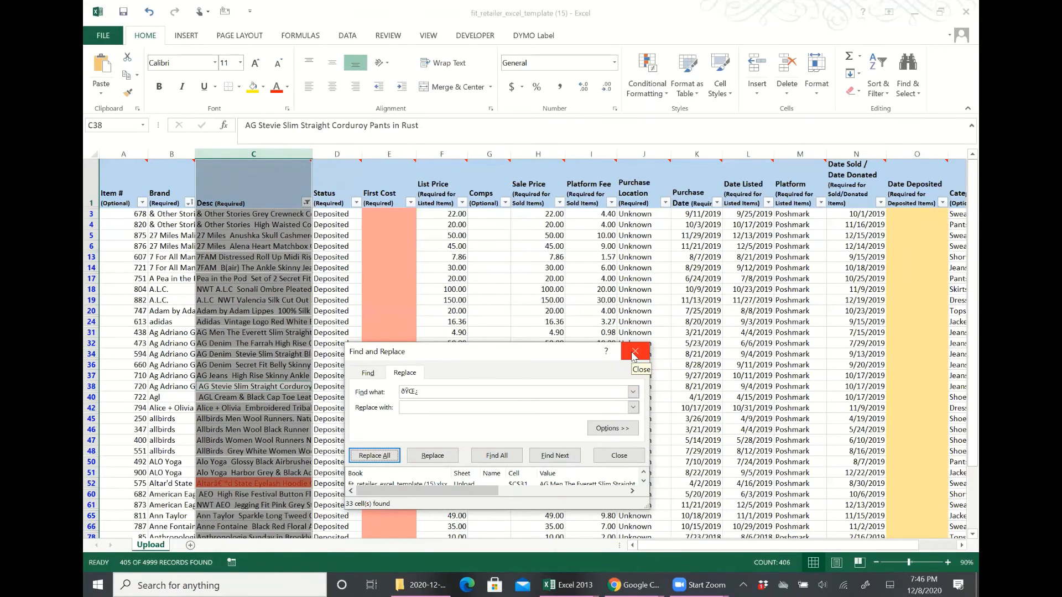
pyautogui.click(636, 355)
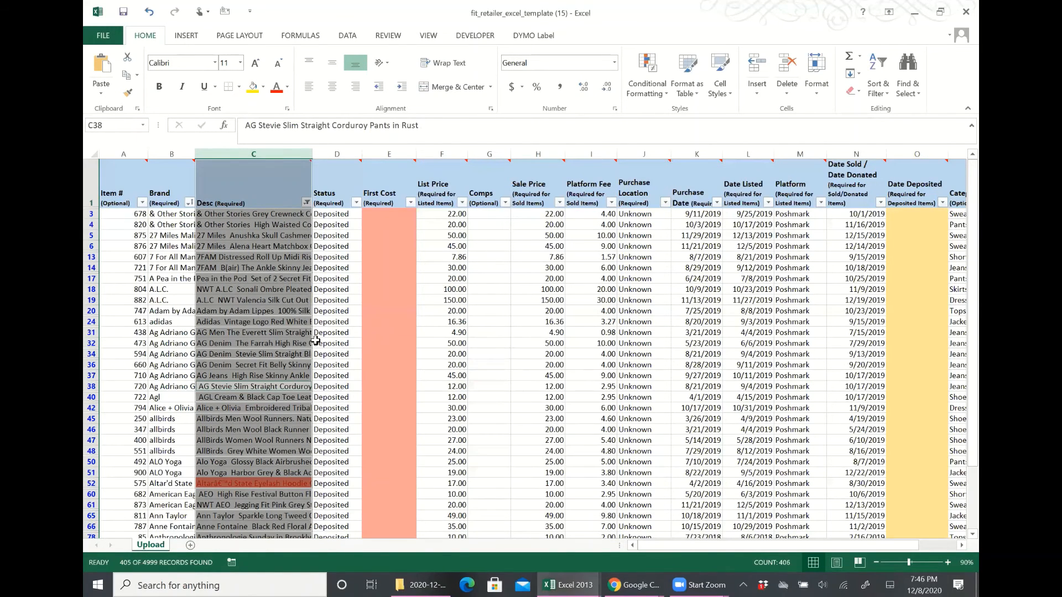
# - Look through the filtered Desc column for descriptions that are still flagged red, including the Eyelash Hoodie Cardigan Sweater in C52
pyautogui.click(314, 341)
pyautogui.scroll(-5, 255, 371)
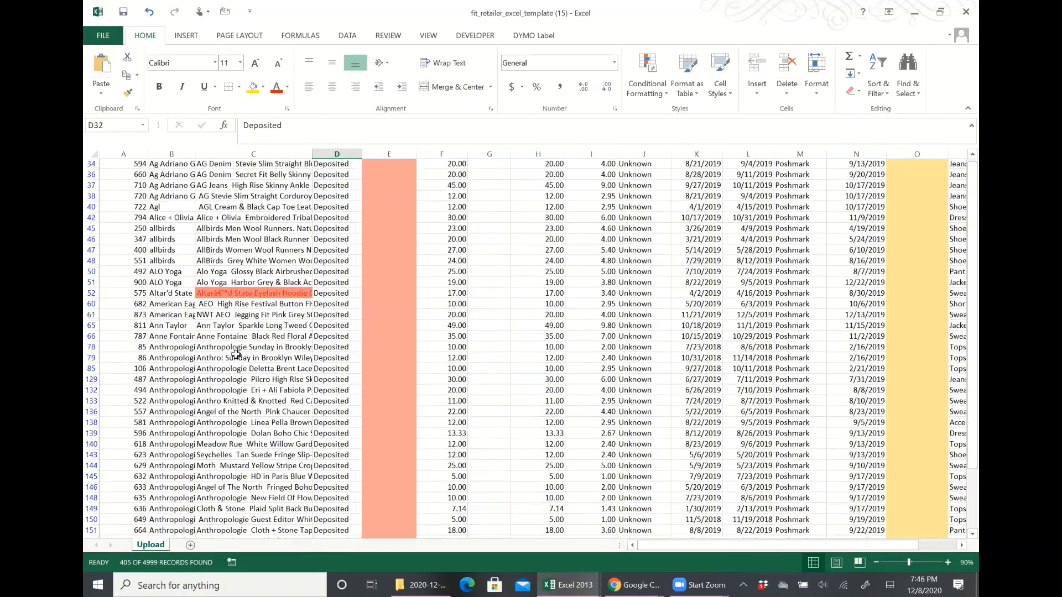
pyautogui.scroll(-7, 237, 355)
pyautogui.scroll(7, 234, 346)
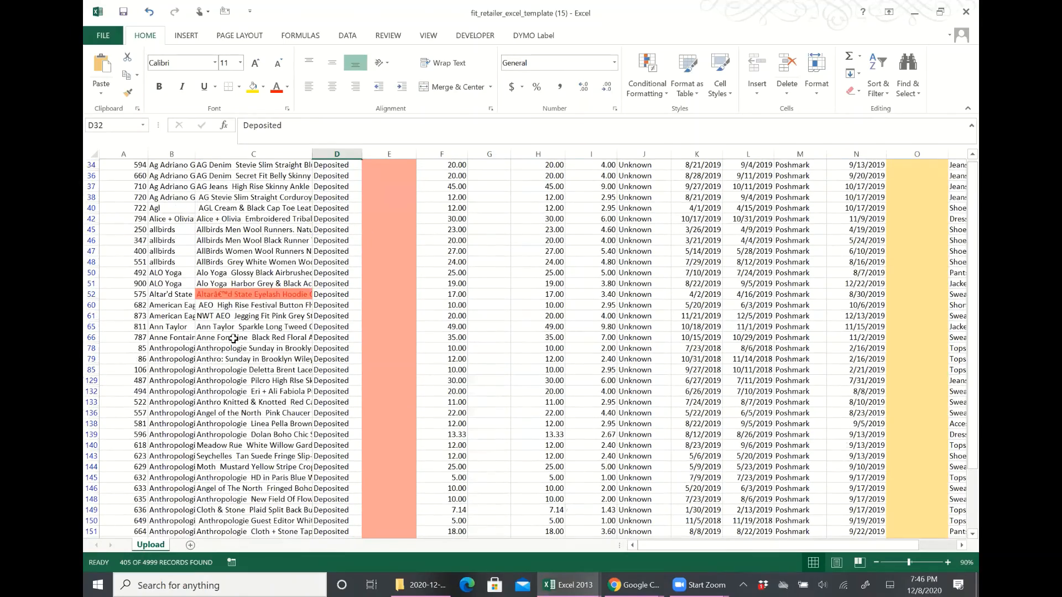
pyautogui.click(216, 293)
pyautogui.scroll(-13, 250, 426)
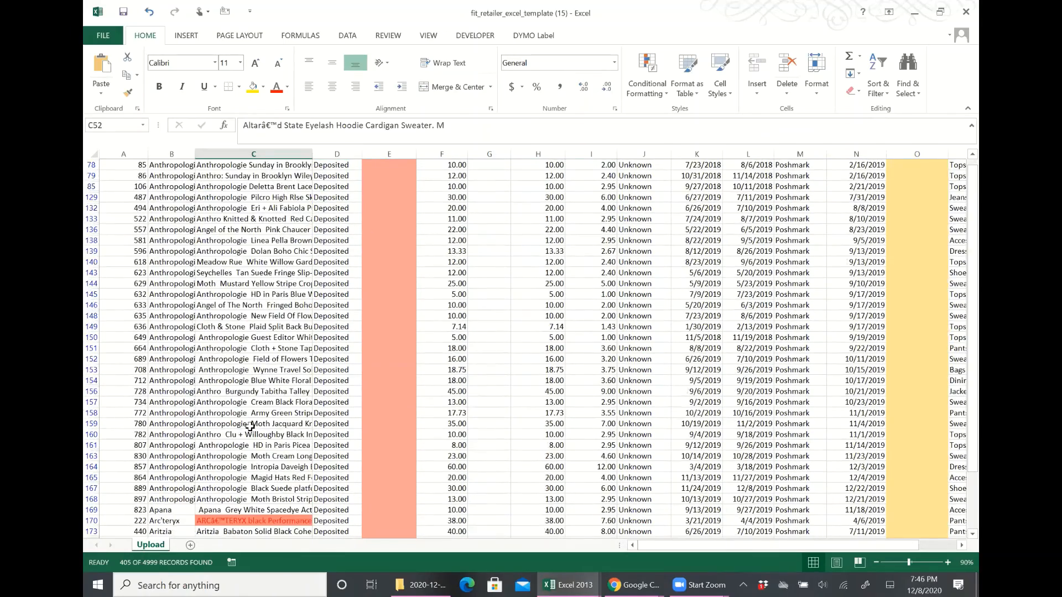
pyautogui.scroll(-10, 250, 426)
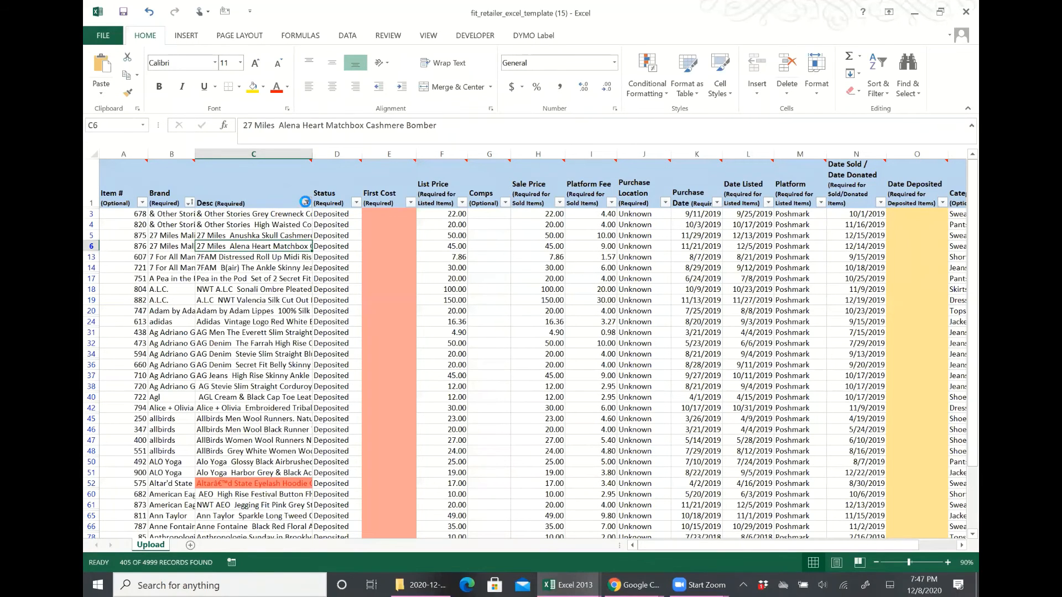
# - Clear the Desc column's colour filter and filter it again by the red cell fill
pyautogui.click(306, 204)
pyautogui.moveTo(289, 278)
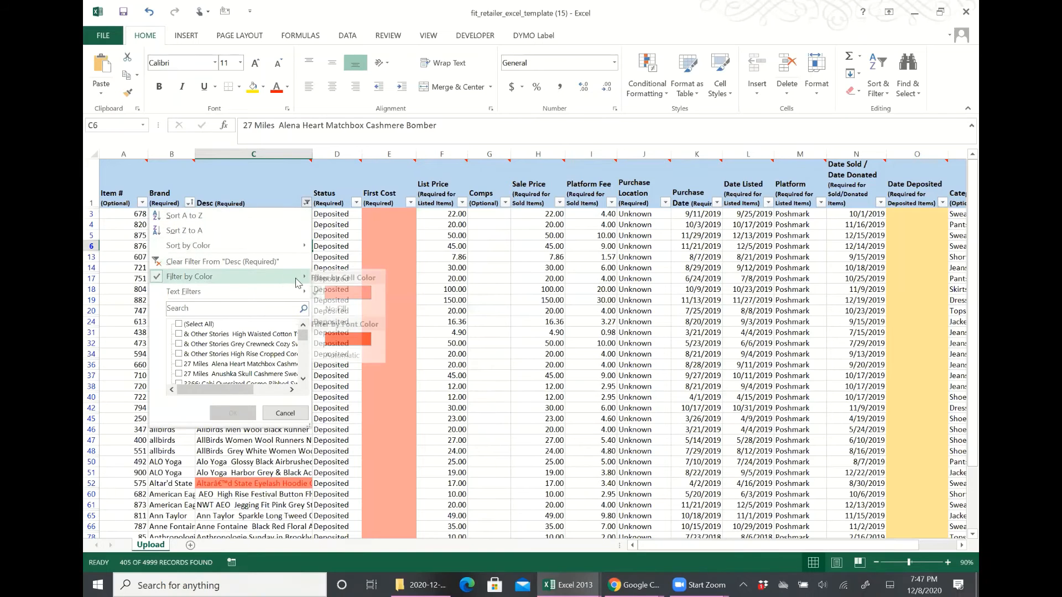
pyautogui.click(347, 293)
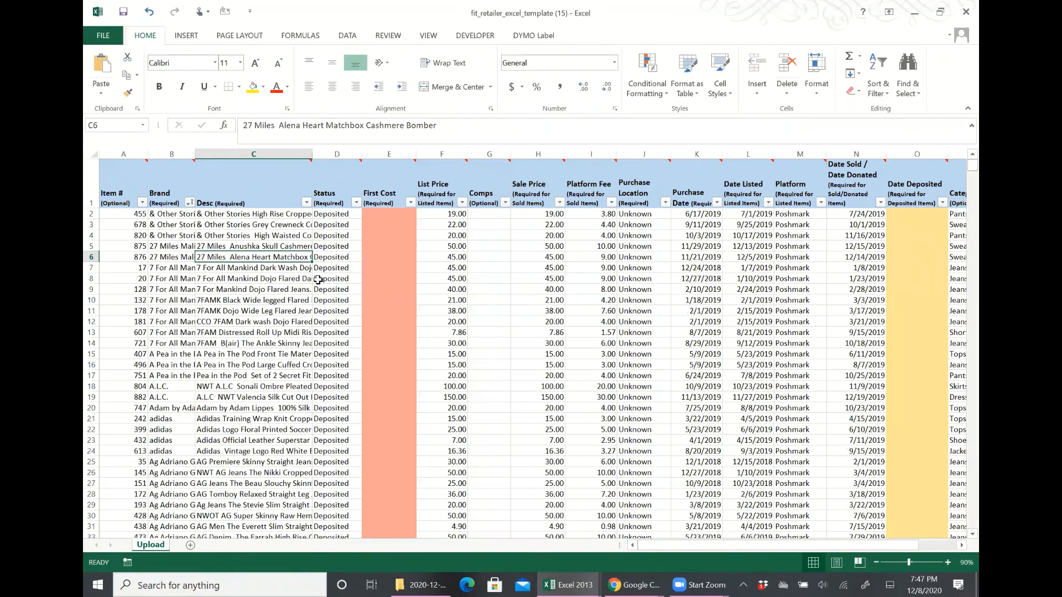
pyautogui.click(306, 204)
pyautogui.moveTo(263, 279)
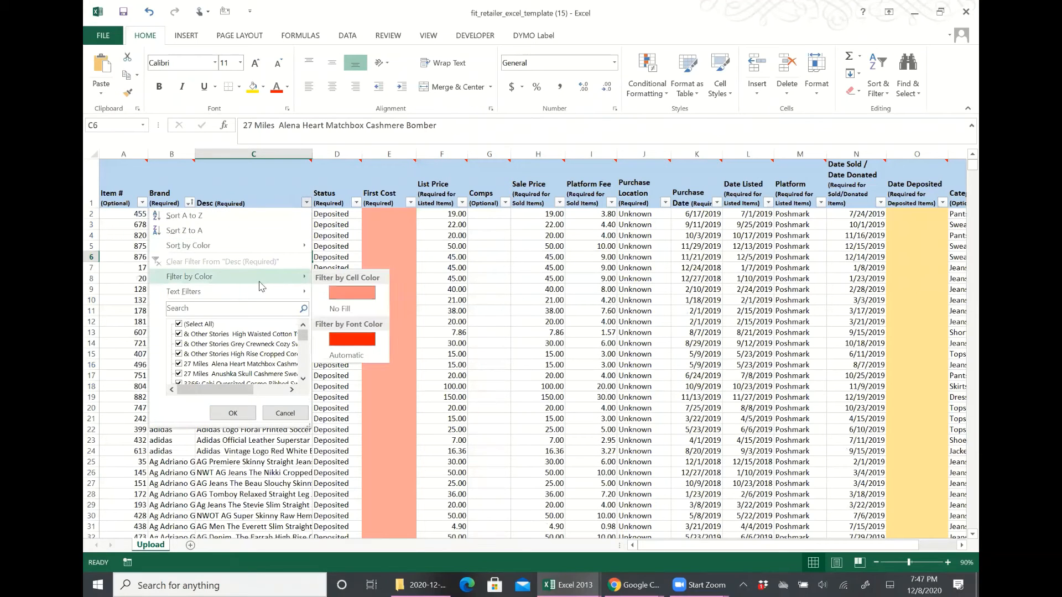
pyautogui.click(339, 295)
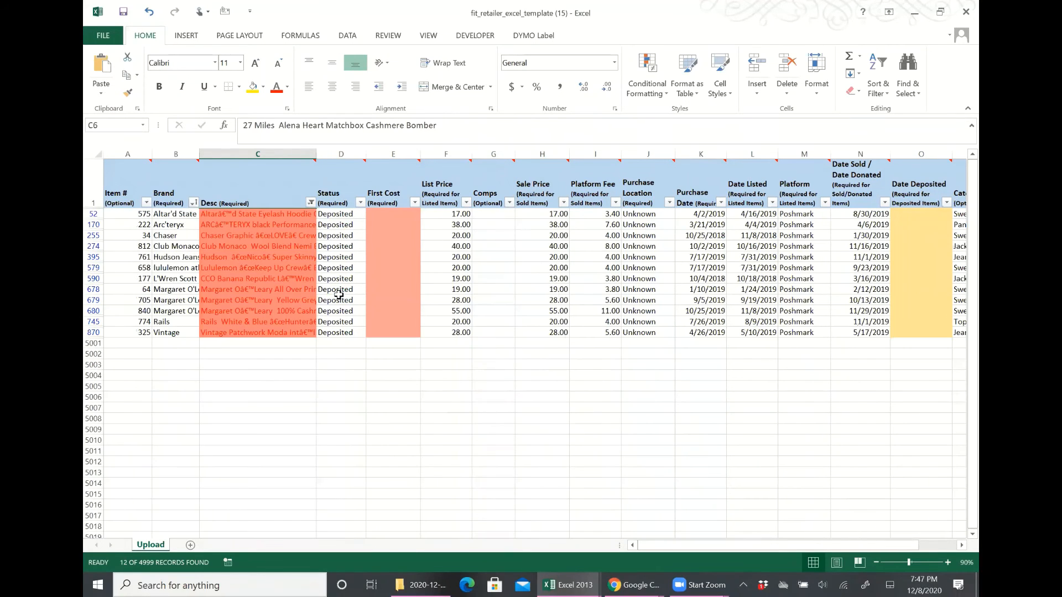
# - Clean the garbled characters out of the remaining flagged descriptions from C52 to C870, including the Lululemon Keep Up Crew Black Spotted Sweatshirt in C579
pyautogui.click(283, 290)
pyautogui.click(284, 214)
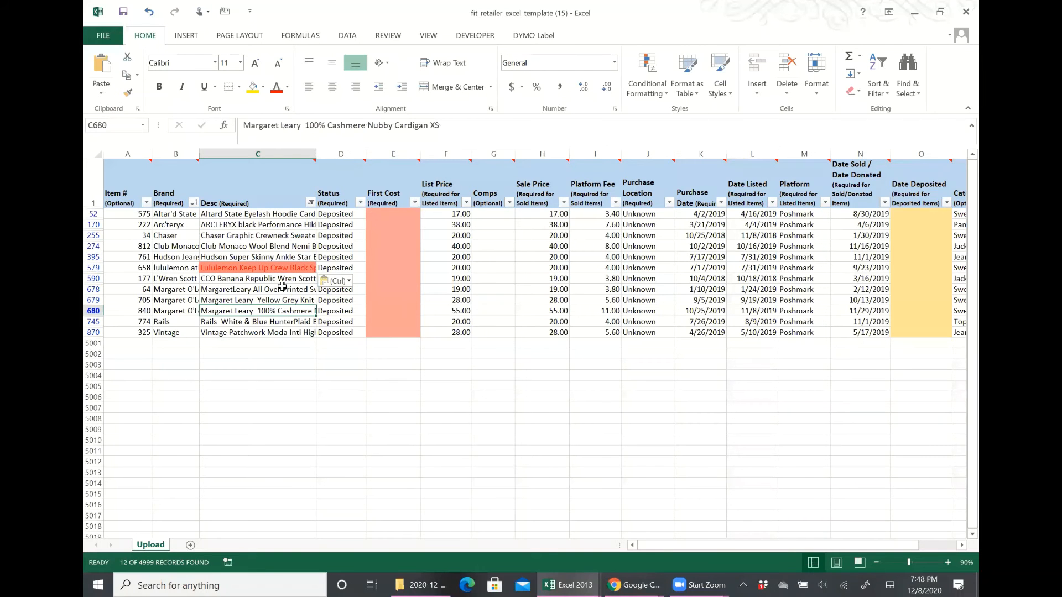
pyautogui.hotkey('ctrl', 'v')
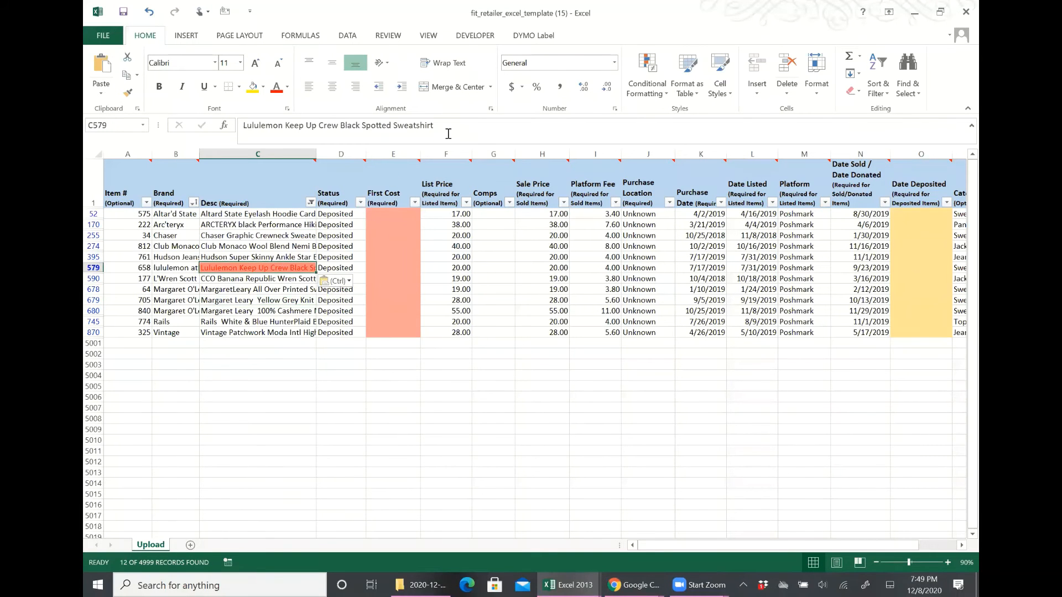
pyautogui.click(450, 125)
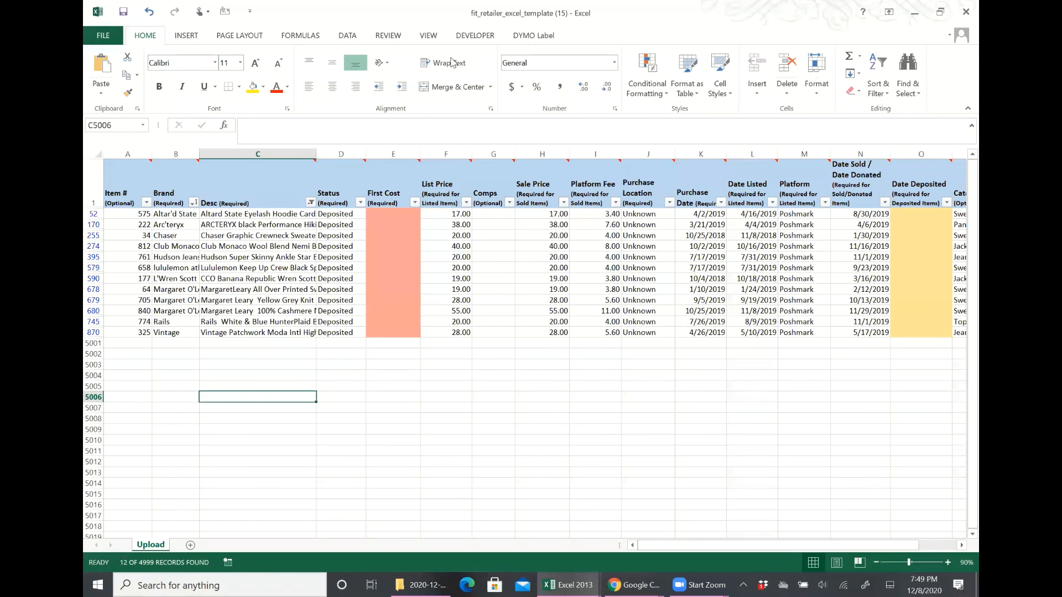
pyautogui.click(255, 270)
# - Show all descriptions again and filter the Brand column by its red cell fill
pyautogui.click(310, 203)
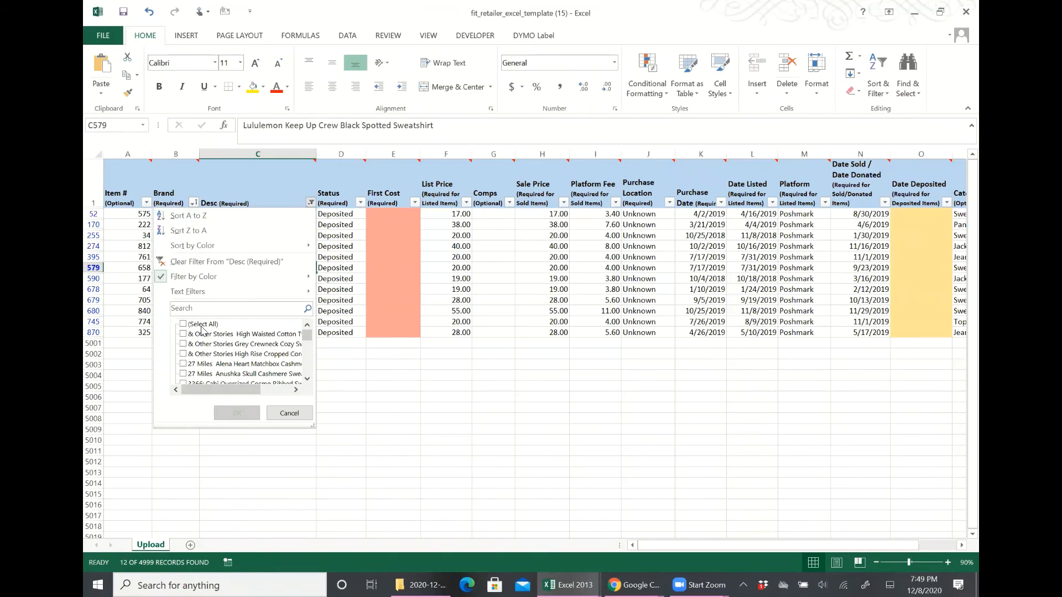
pyautogui.click(202, 324)
pyautogui.click(237, 413)
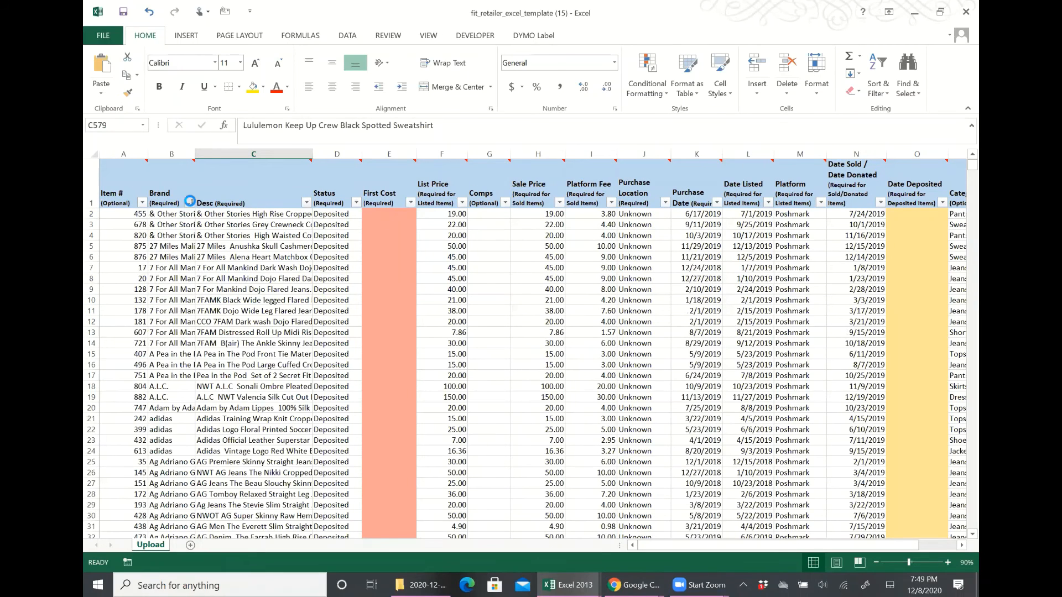
pyautogui.click(190, 203)
pyautogui.moveTo(193, 252)
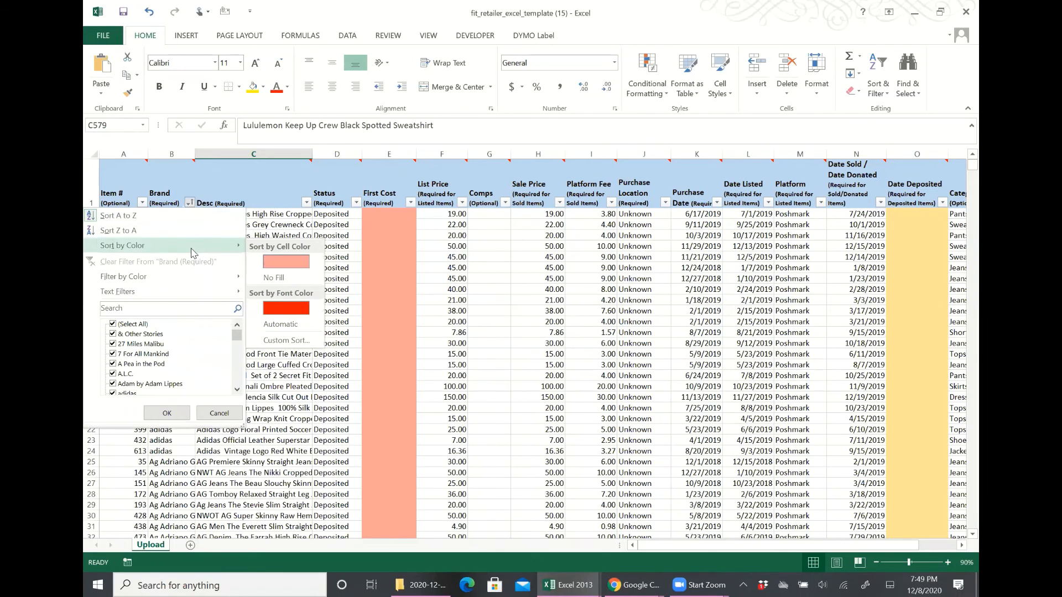
pyautogui.moveTo(192, 282)
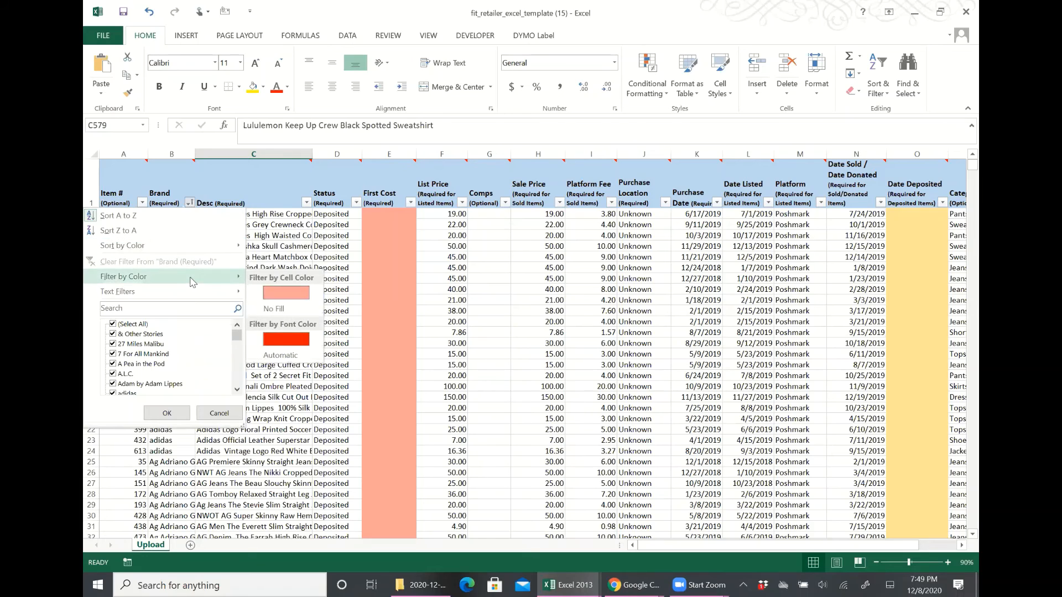
pyautogui.click(286, 293)
# - Enter "No Brand" as the brand of the Chunky Multiple Stone Statement Necklace in B903
pyautogui.click(177, 215)
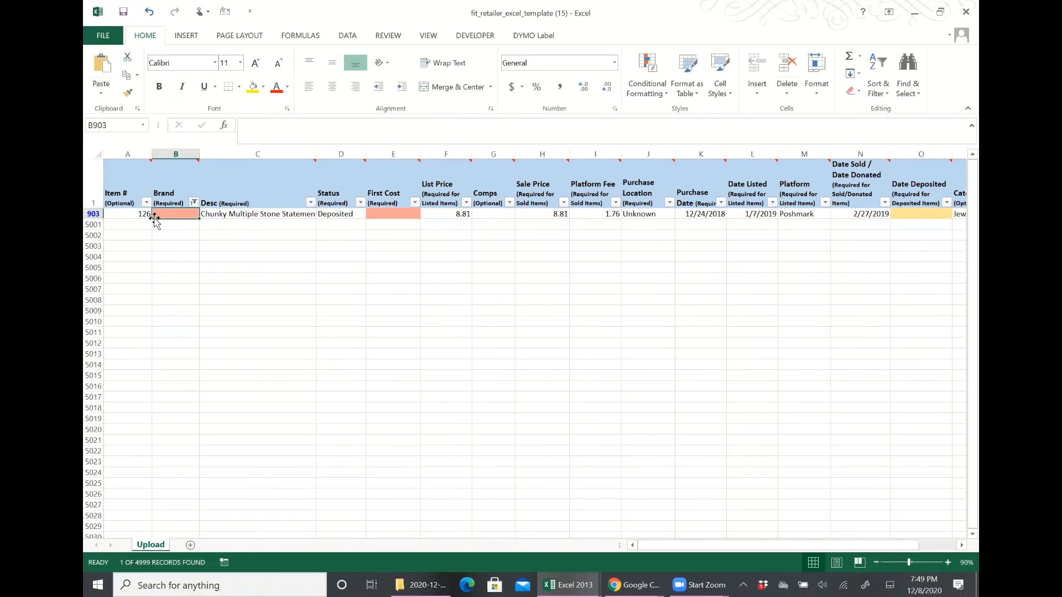
pyautogui.moveTo(332, 184)
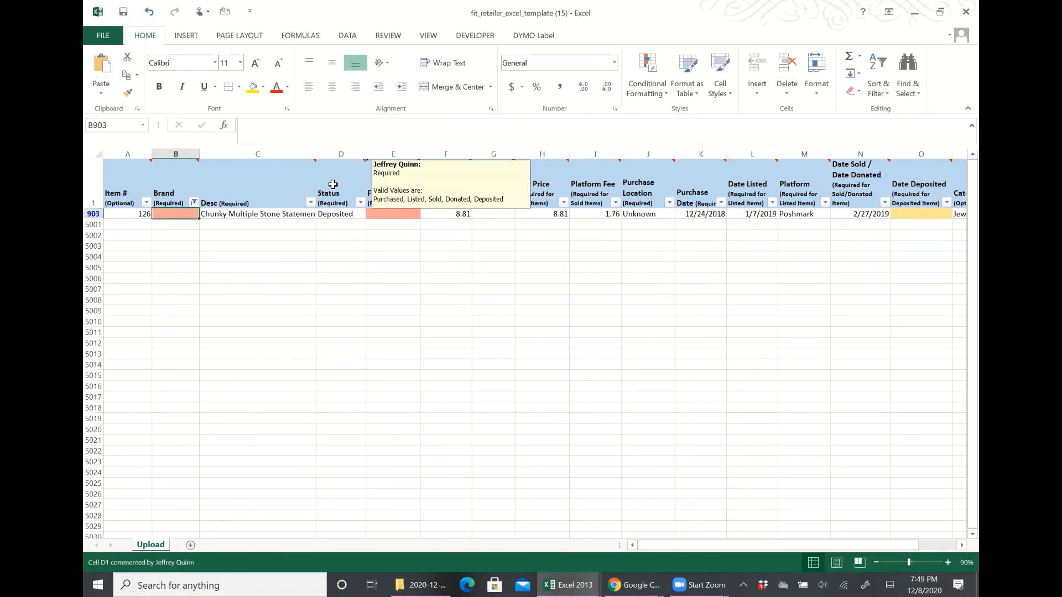
pyautogui.write('No B')
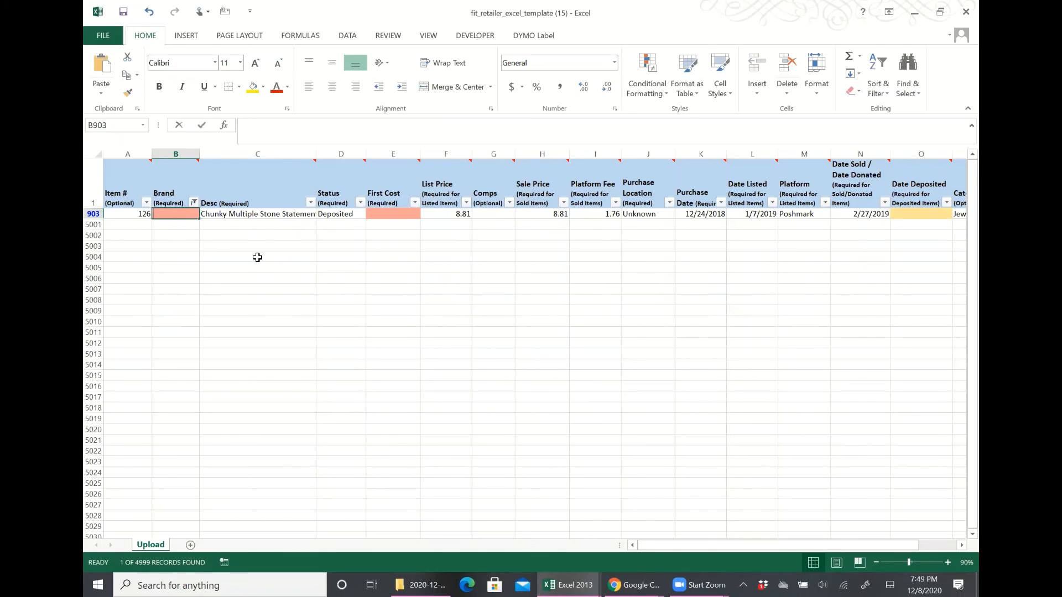
pyautogui.write('rand')
pyautogui.press('Tab')
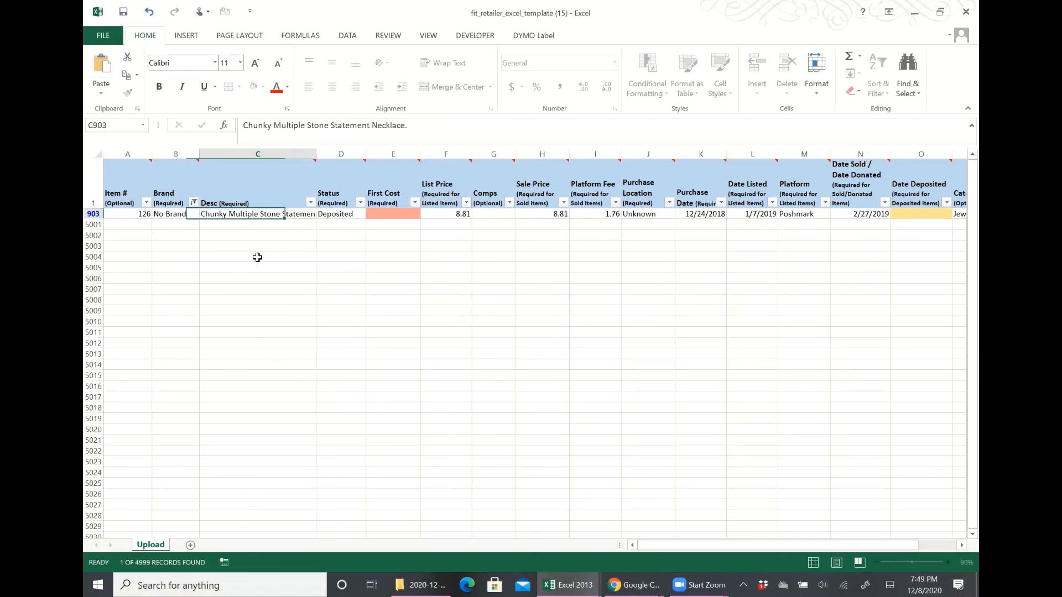
# - Remove the red colour filter from the Brand column and list all items again
pyautogui.click(193, 203)
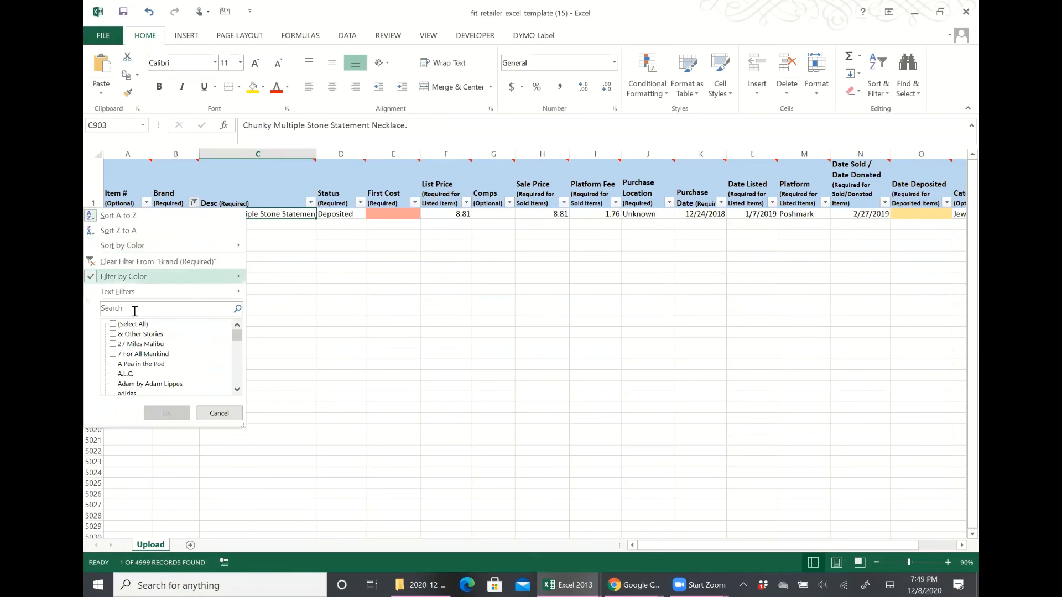
pyautogui.click(150, 412)
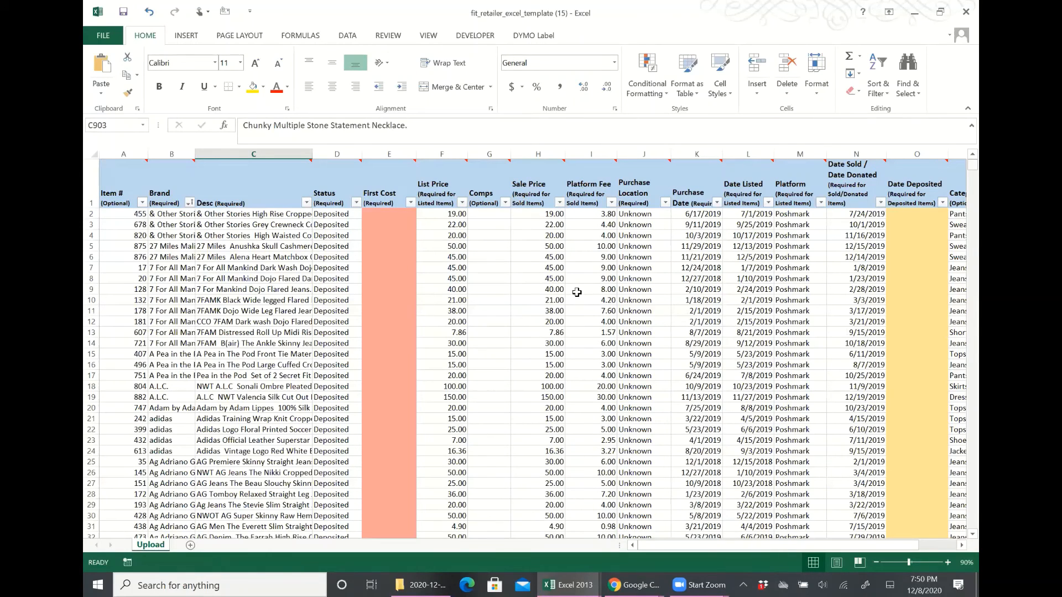
# - Check the item numbers, statuses and the List Price and Sale Price filter values for missing entries
pyautogui.moveTo(127, 213); pyautogui.dragTo(126, 332)
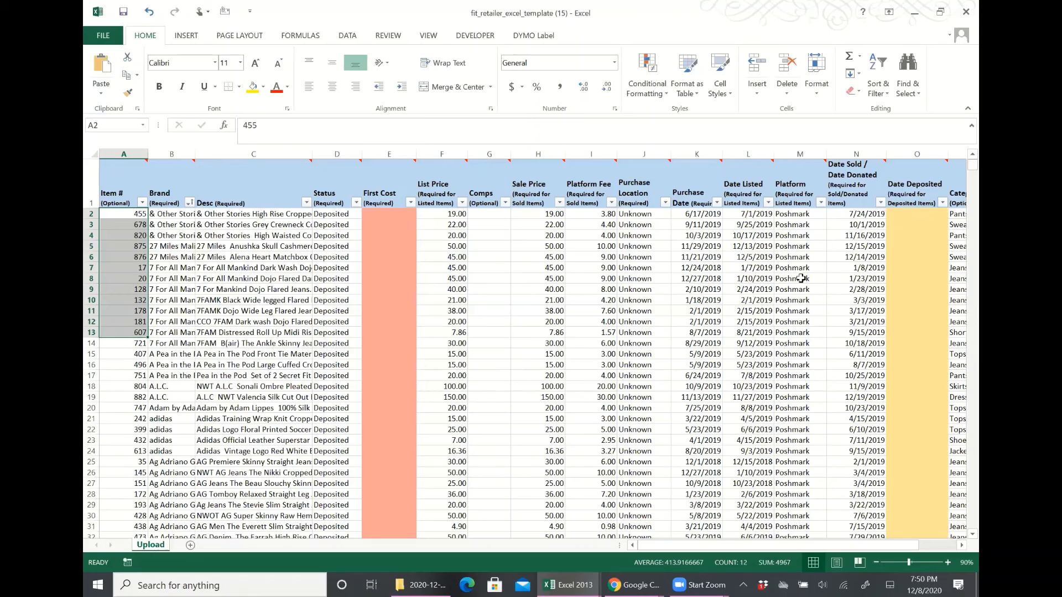
pyautogui.click(320, 288)
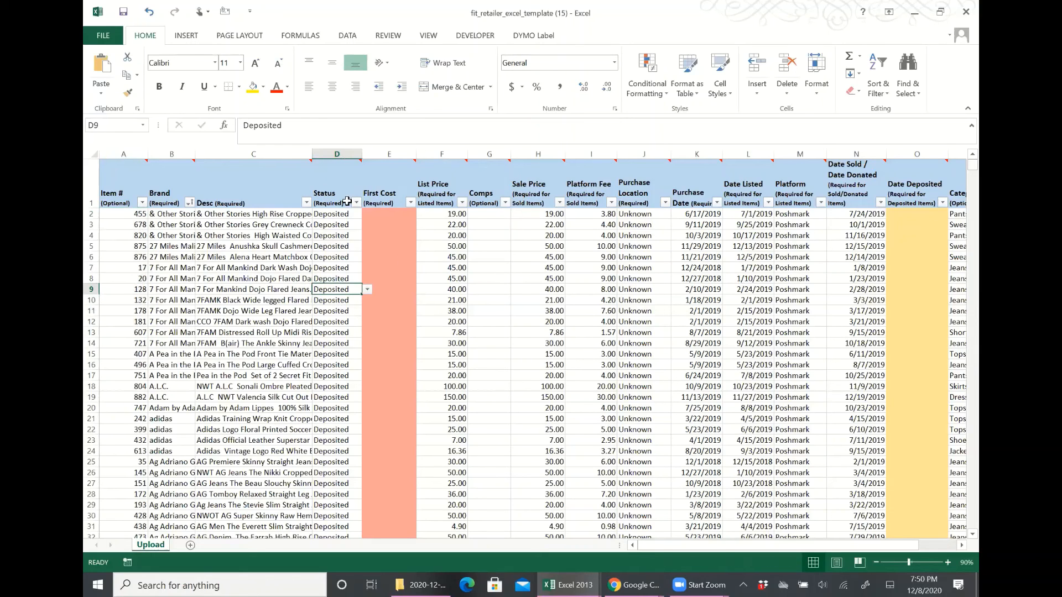
pyautogui.click(462, 203)
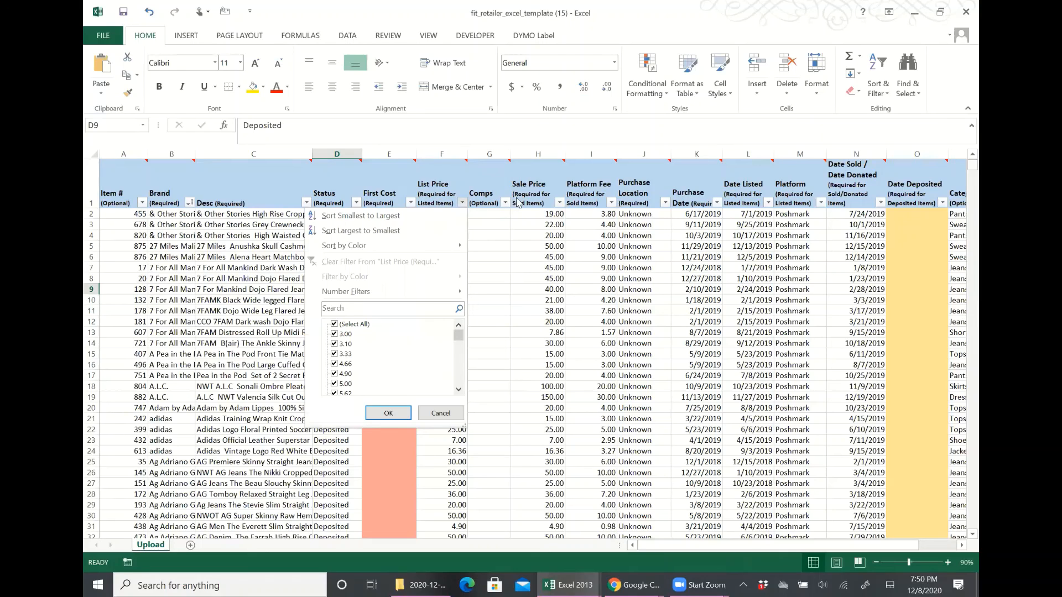
pyautogui.click(559, 203)
pyautogui.click(559, 202)
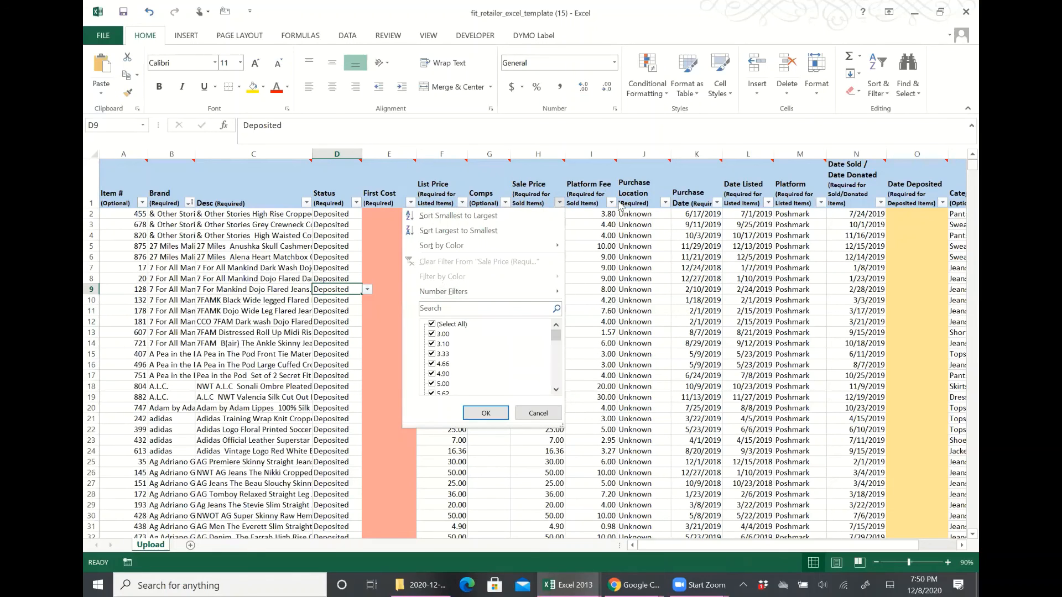
pyautogui.click(637, 245)
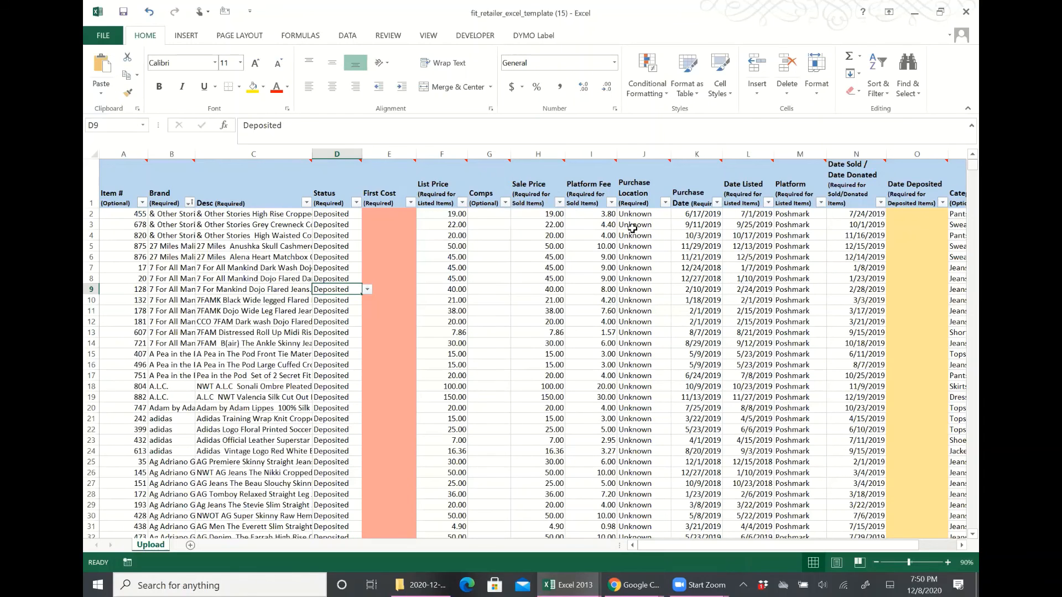
# - Review row 3 from Purchase Location across to the date and category fields, back to Item #, and the first blank First Cost cell
pyautogui.click(633, 222)
pyautogui.press('Right')
pyautogui.press('Right')
pyautogui.press('Right')
pyautogui.press('Right')
pyautogui.press('Right')
pyautogui.press('Right')
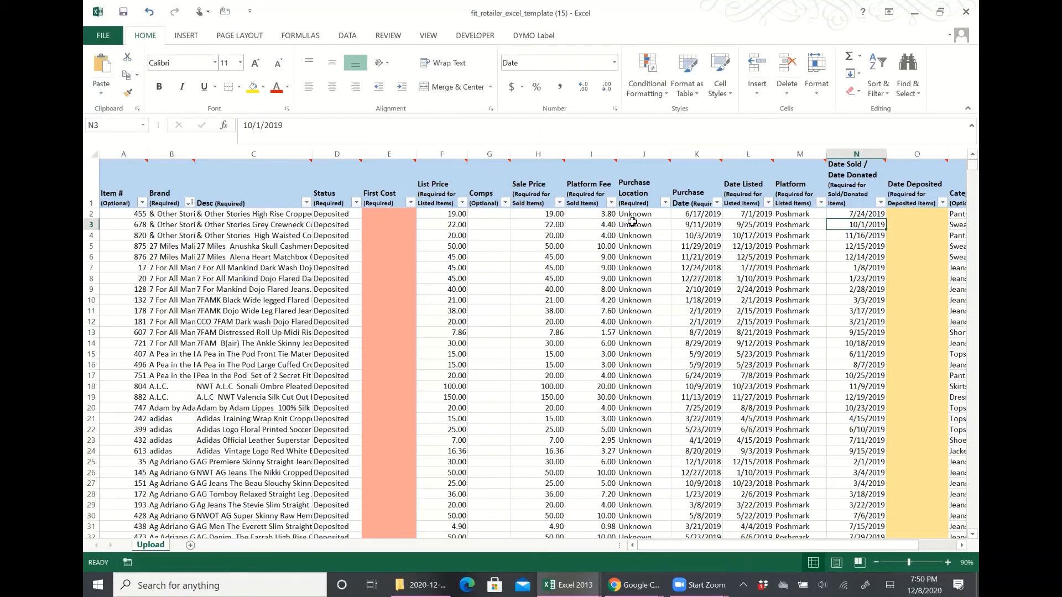
pyautogui.press('Right')
pyautogui.press('Left')
pyautogui.press('Left')
pyautogui.press('Left')
pyautogui.press('Left')
pyautogui.press('Left')
pyautogui.press('Left')
pyautogui.press('Left')
pyautogui.press('Left')
pyautogui.press('Left')
pyautogui.press('Left')
pyautogui.press('Left')
pyautogui.press('Left')
pyautogui.press('Left')
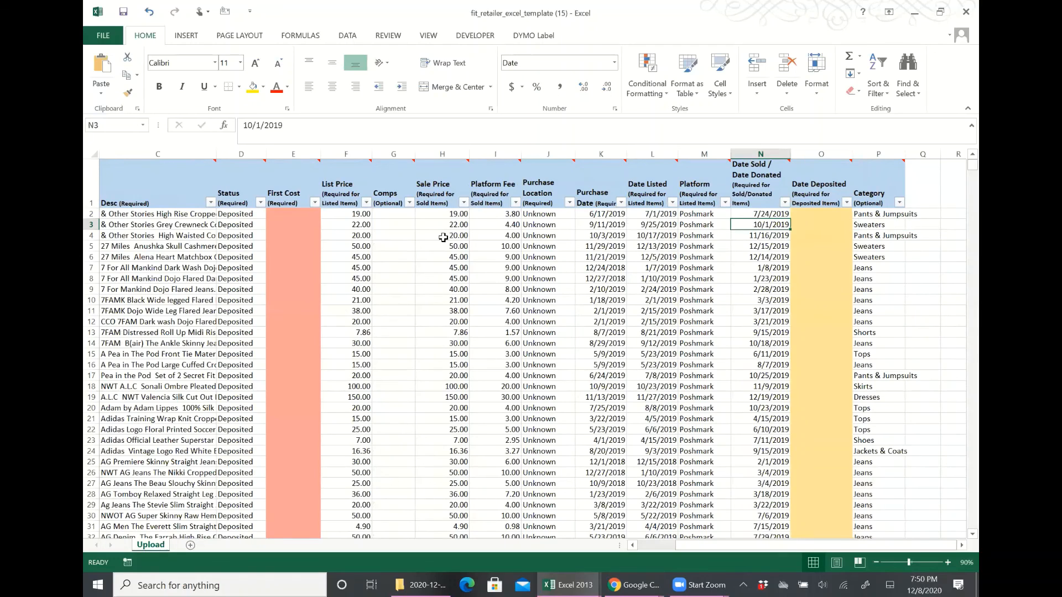
pyautogui.press('Left')
pyautogui.press('Left')
pyautogui.press('Left')
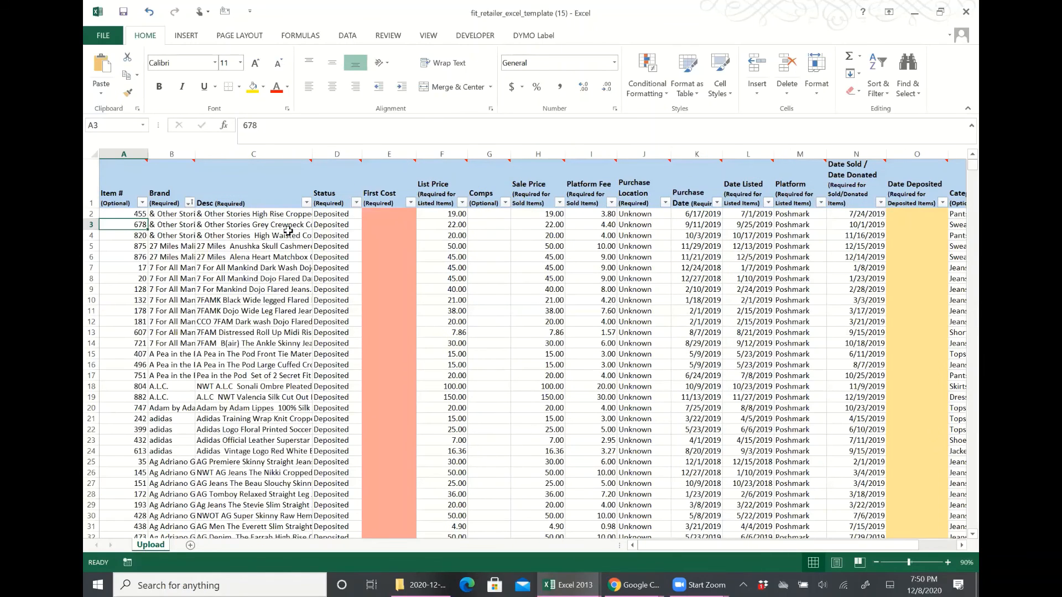
pyautogui.click(366, 216)
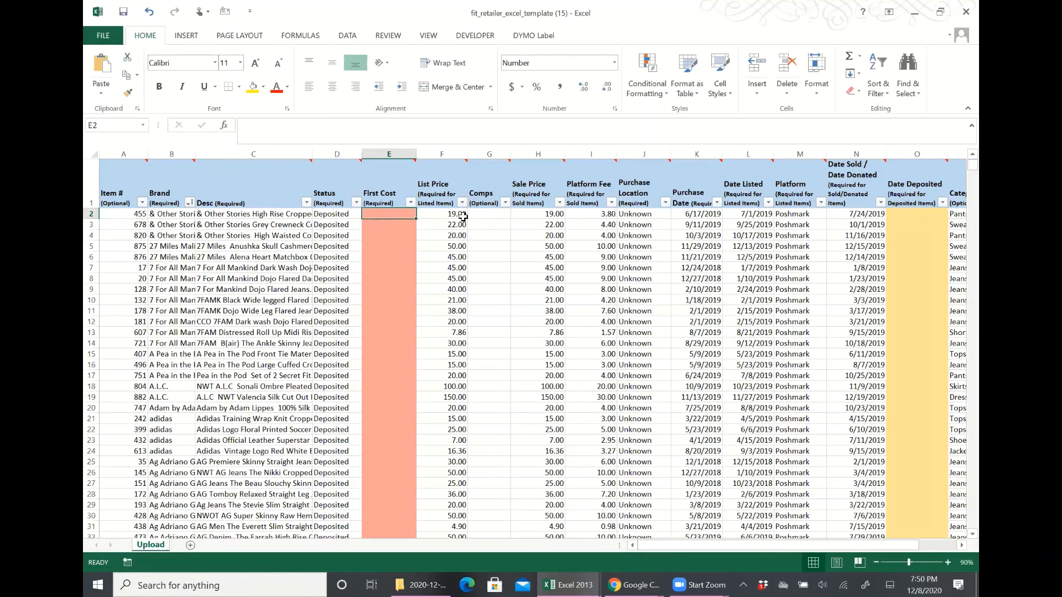